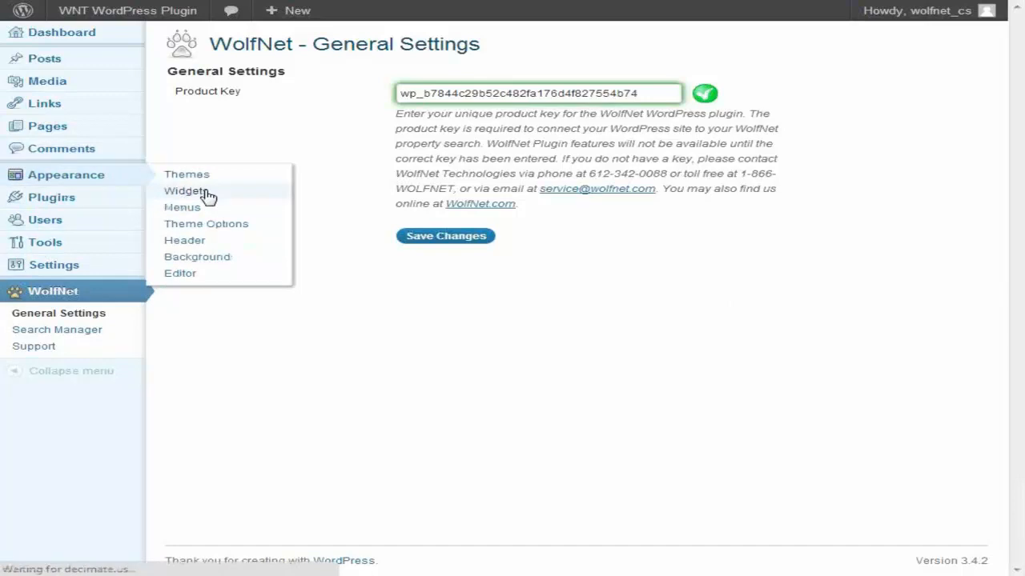
# Open the Widgets page and look through the available WolfNet widgets and the sidebar areas.
pyautogui.click(207, 193)
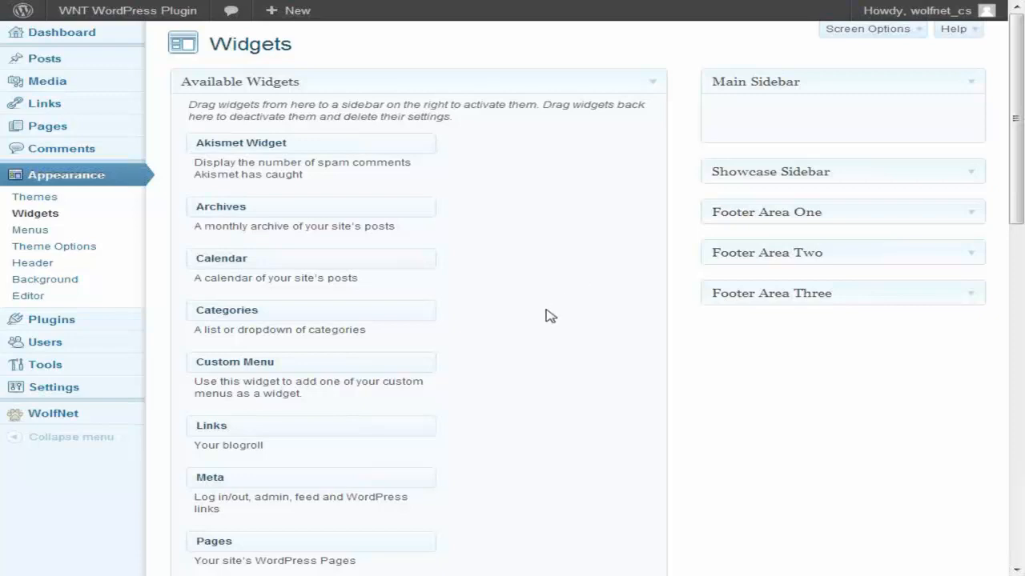
pyautogui.scroll(-8, 552, 312)
pyautogui.scroll(-3, 550, 318)
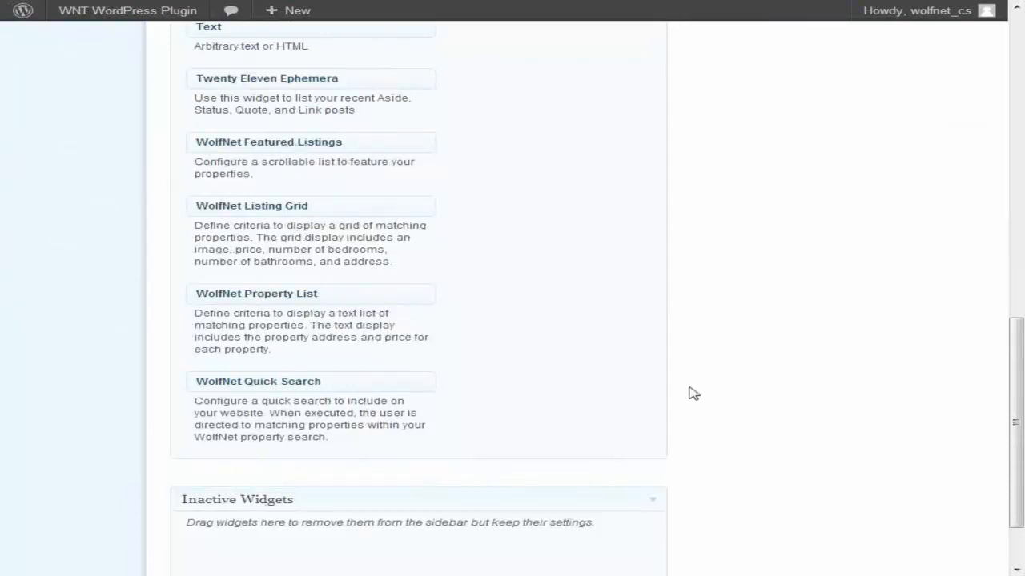
pyautogui.scroll(3, 689, 396)
pyautogui.scroll(10, 686, 398)
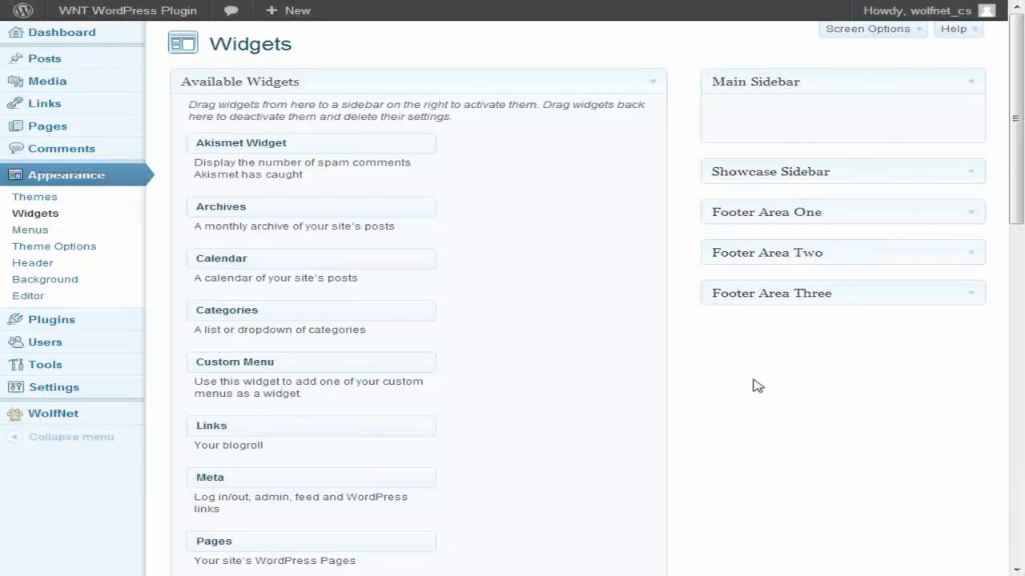
# Add the WolfNet Featured Listings widget to the Main Sidebar.
pyautogui.scroll(-10, 758, 386)
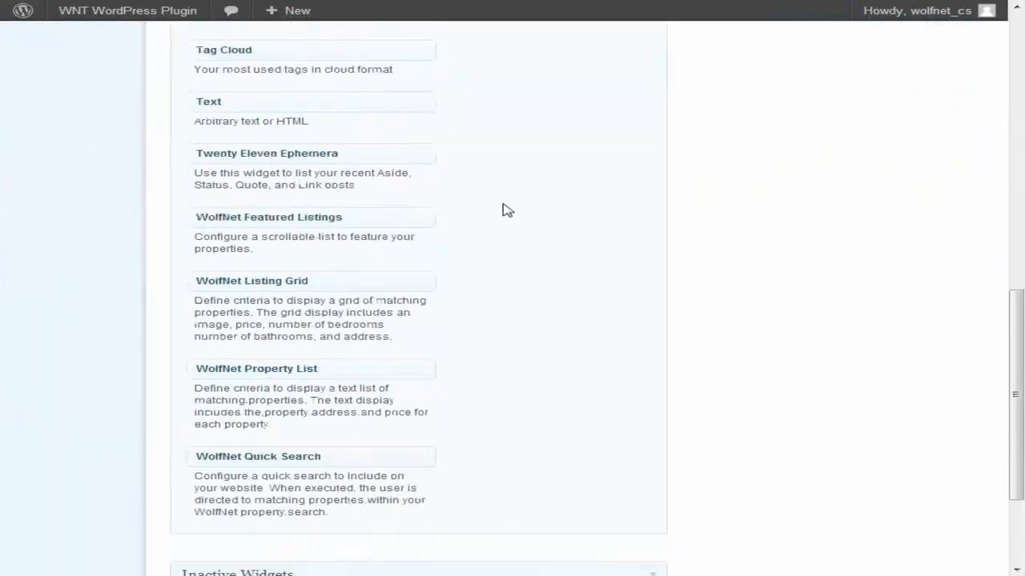
pyautogui.moveTo(311, 219); pyautogui.dragTo(840, 119)
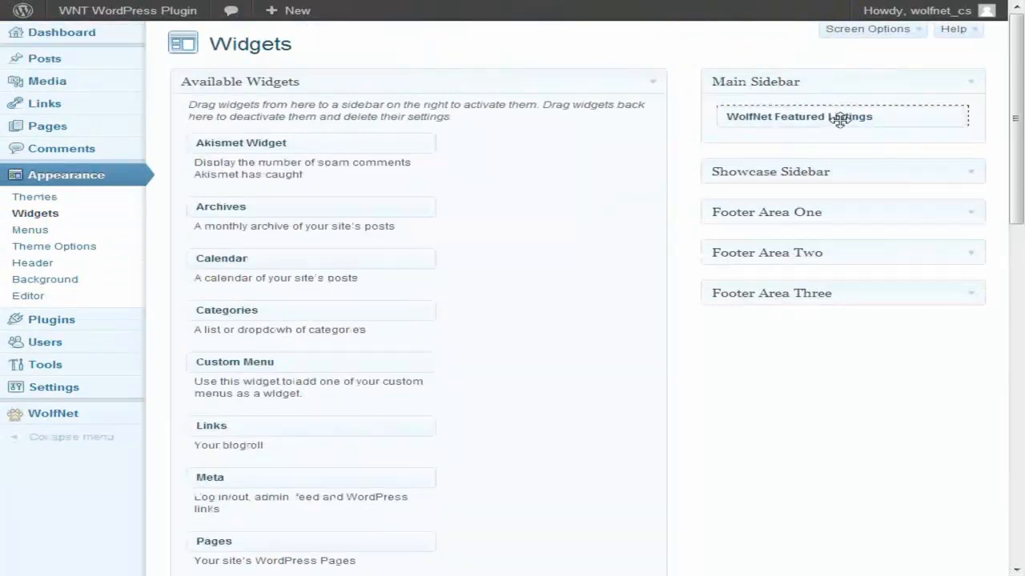
pyautogui.moveTo(840, 121); pyautogui.dragTo(840, 116)
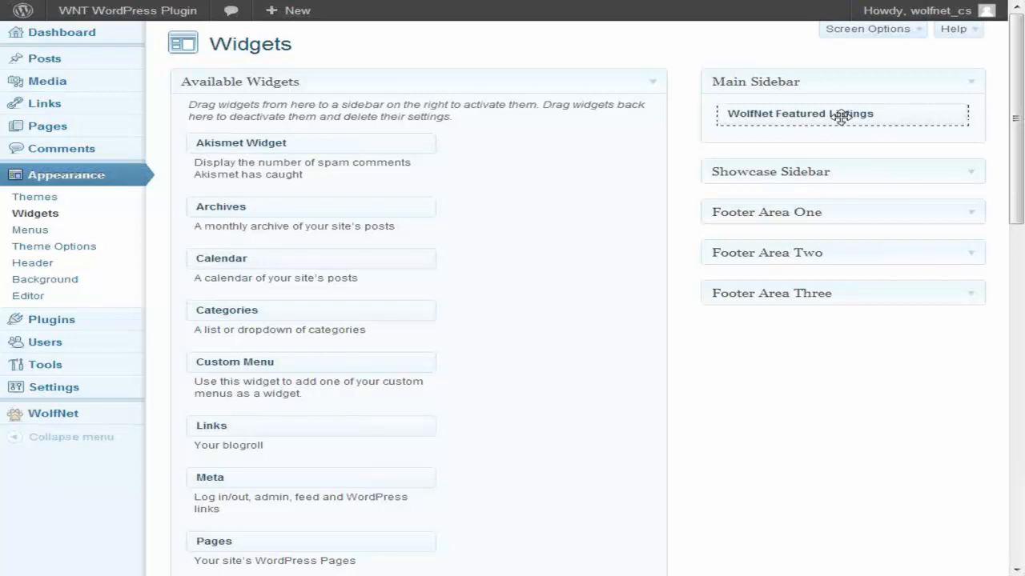
pyautogui.moveTo(841, 116); pyautogui.dragTo(841, 117)
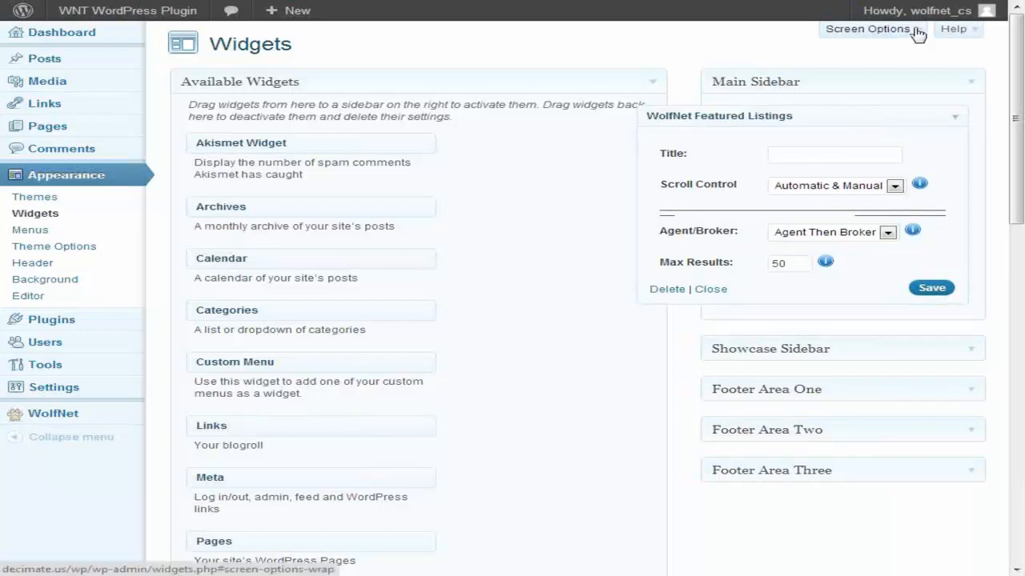
# Title the widget "Featured Listings!" and choose Automatic & Manual scroll control and Agent Then Broker listings.
pyautogui.write('Featured Listings!')
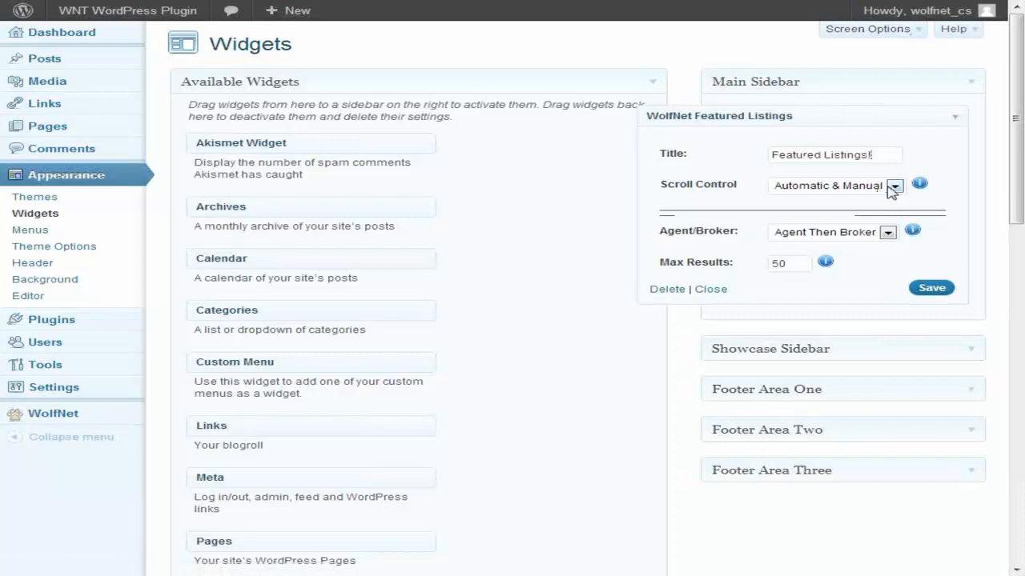
pyautogui.click(893, 189)
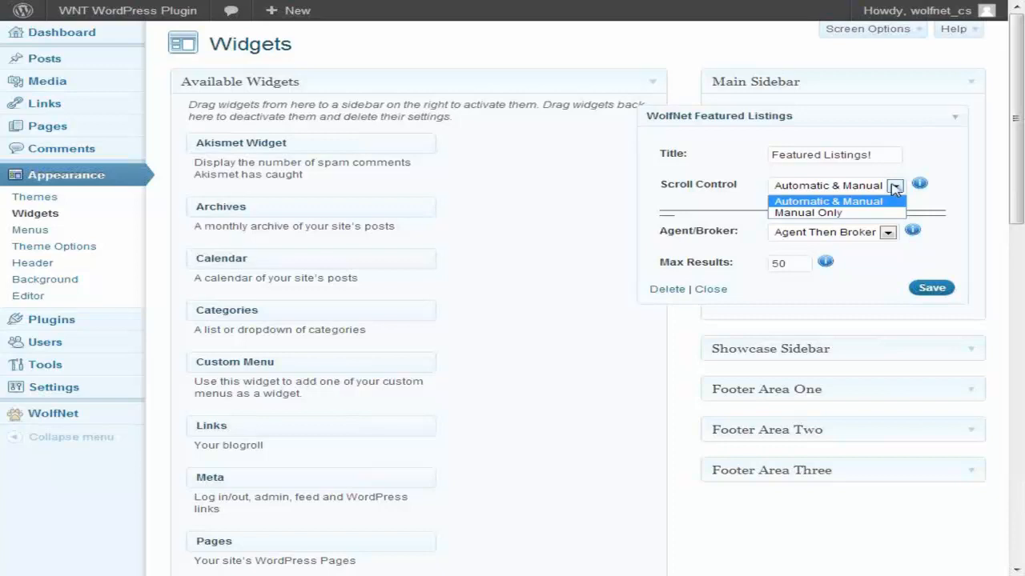
pyautogui.click(890, 200)
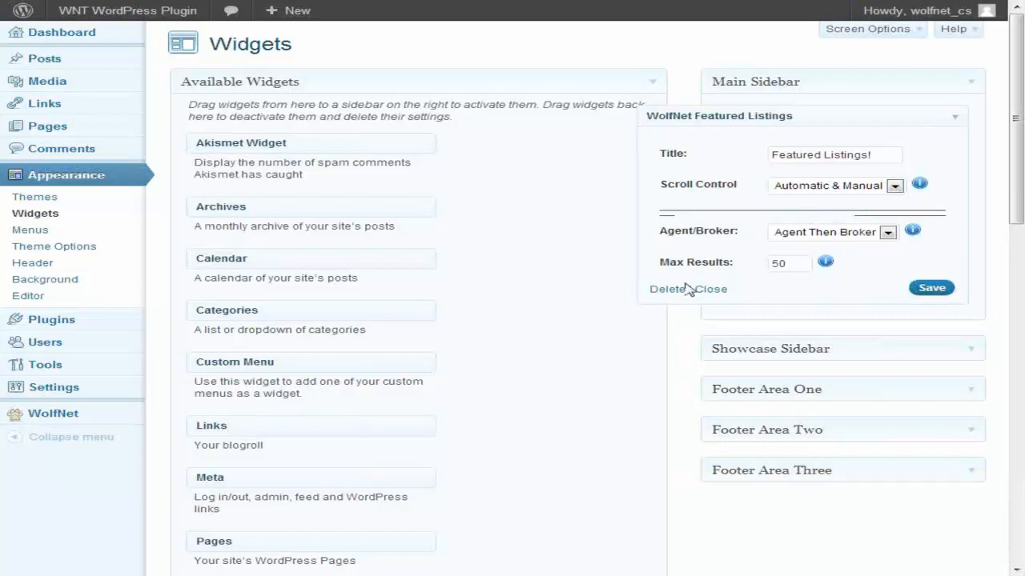
pyautogui.click(887, 232)
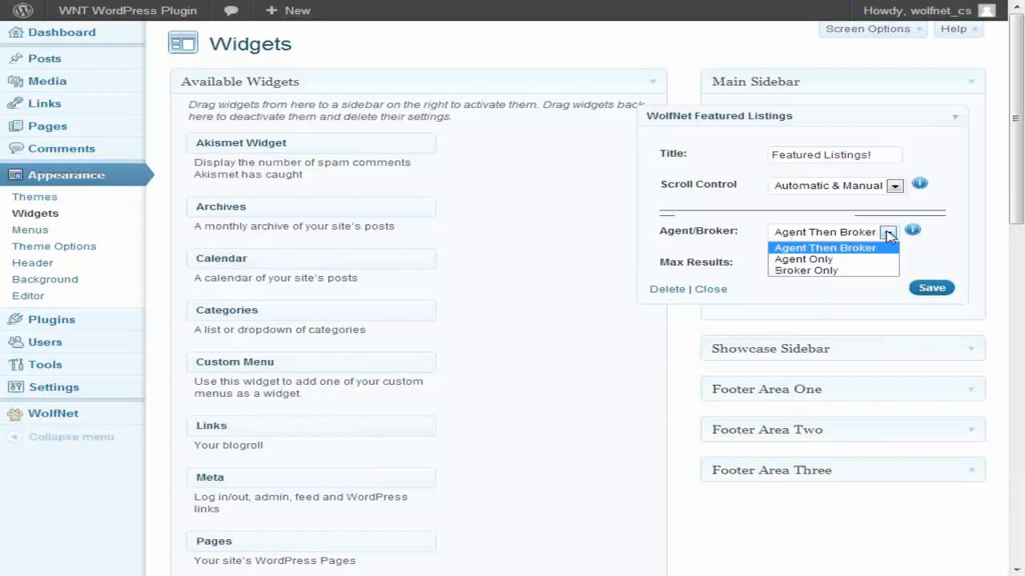
pyautogui.click(823, 249)
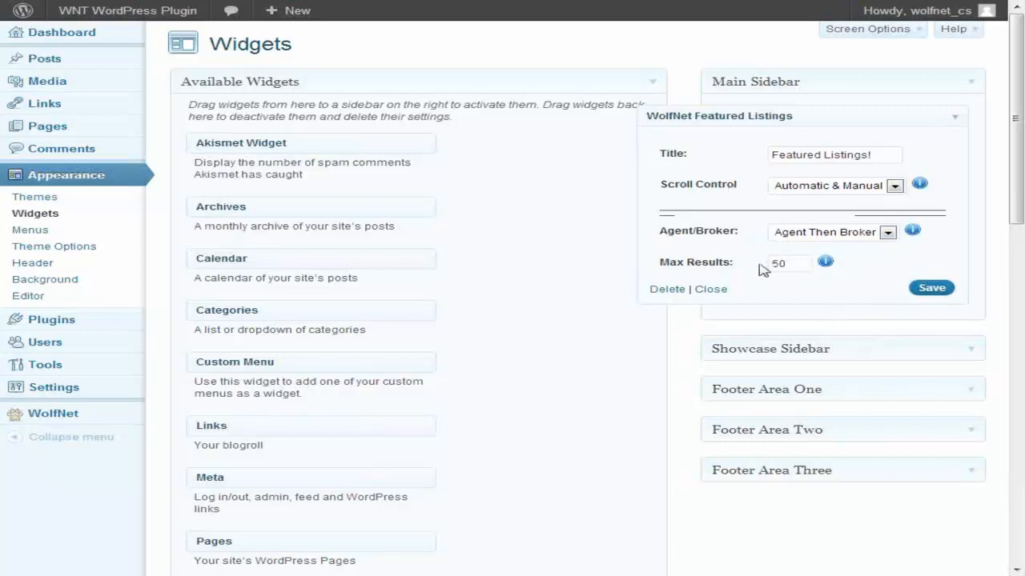
# Set the Featured Listings widget's Max Results to 20 and its Animation Speed to 20, saving the changes.
pyautogui.moveTo(788, 264); pyautogui.dragTo(753, 270)
pyautogui.write('20')
pyautogui.click(930, 287)
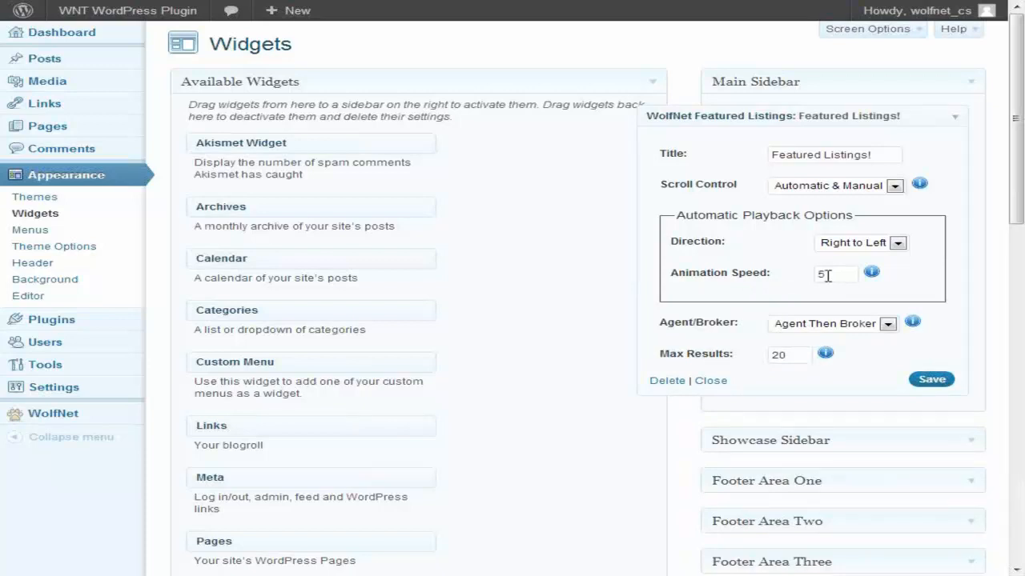
pyautogui.moveTo(828, 275); pyautogui.dragTo(813, 279)
pyautogui.write('20')
pyautogui.click(930, 381)
# Open the public site in a separate tab and examine the scrolling Featured Listings widget in the sidebar.
pyautogui.moveTo(101, 24)
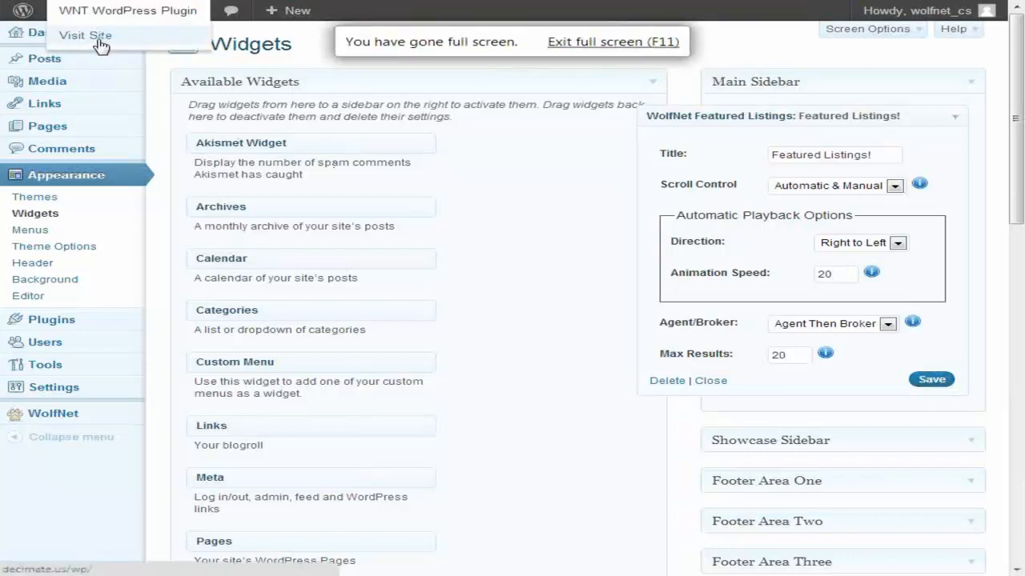
pyautogui.click(588, 43)
pyautogui.click(300, 11)
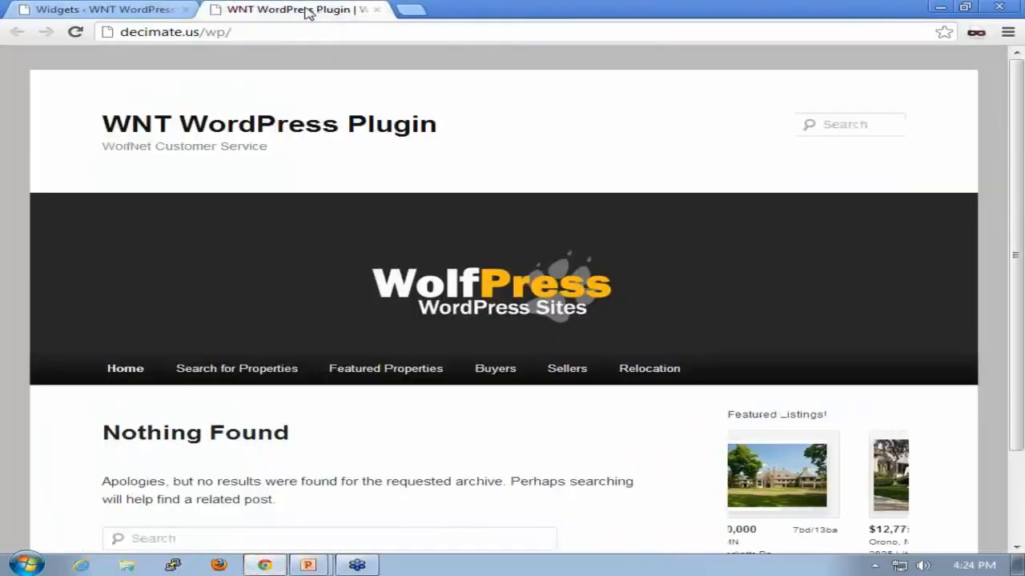
pyautogui.press('F11')
pyautogui.scroll(-1, 566, 324)
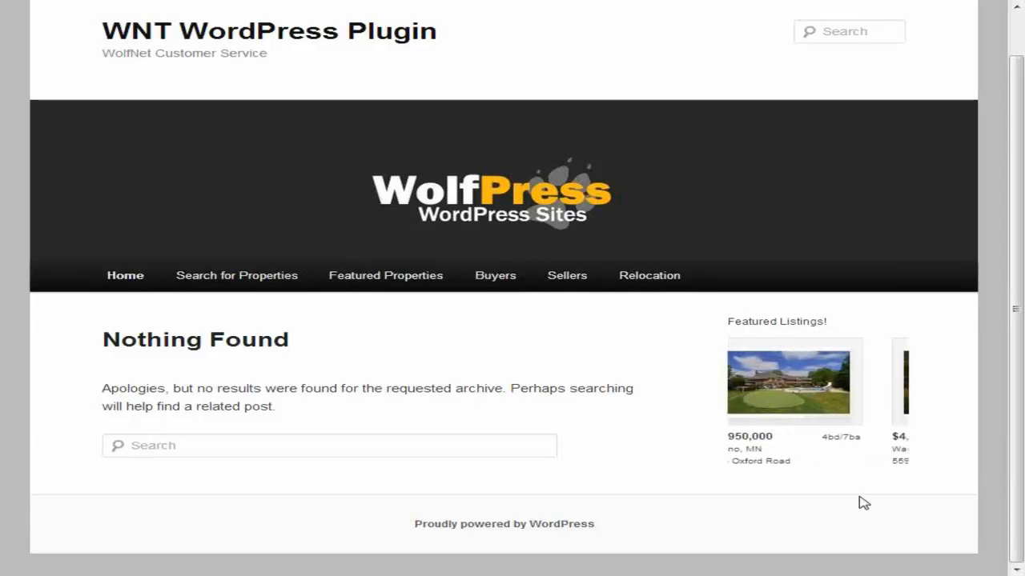
pyautogui.moveTo(817, 456)
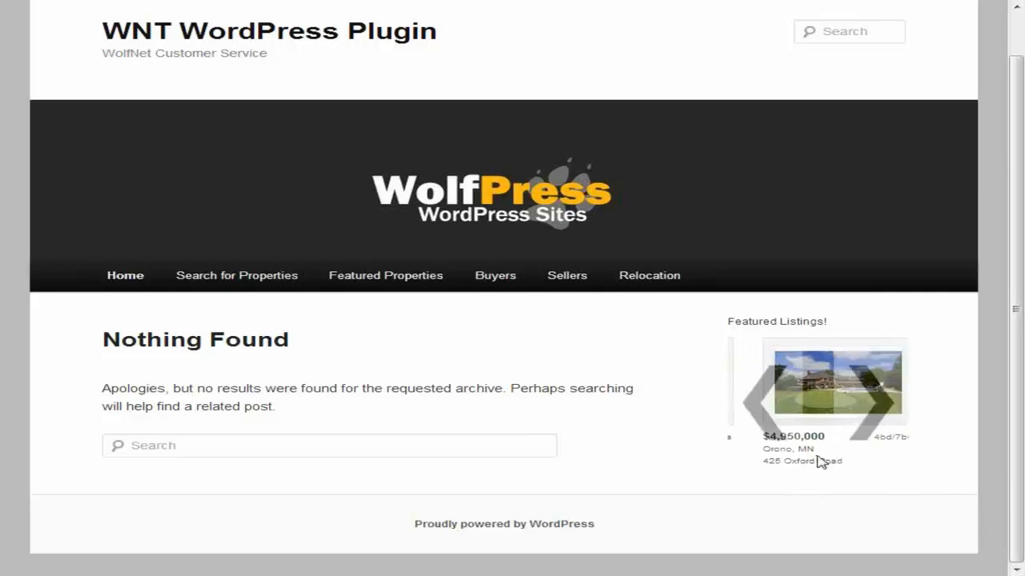
pyautogui.moveTo(856, 420)
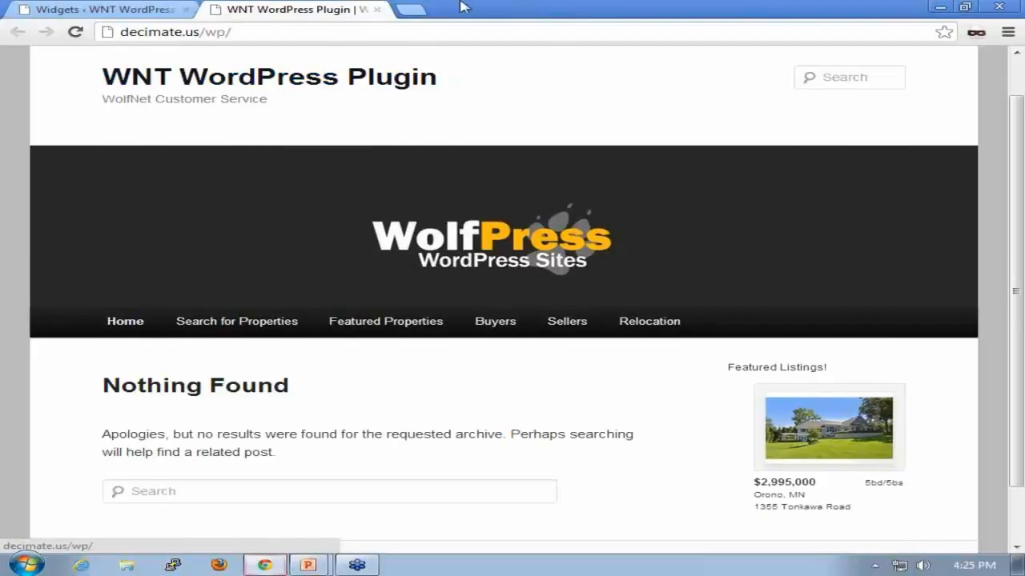
# Return to the Widgets page, add WolfNet Listing Grid to the Main Sidebar, and delete the Featured Listings widget.
pyautogui.click(116, 10)
pyautogui.press('F11')
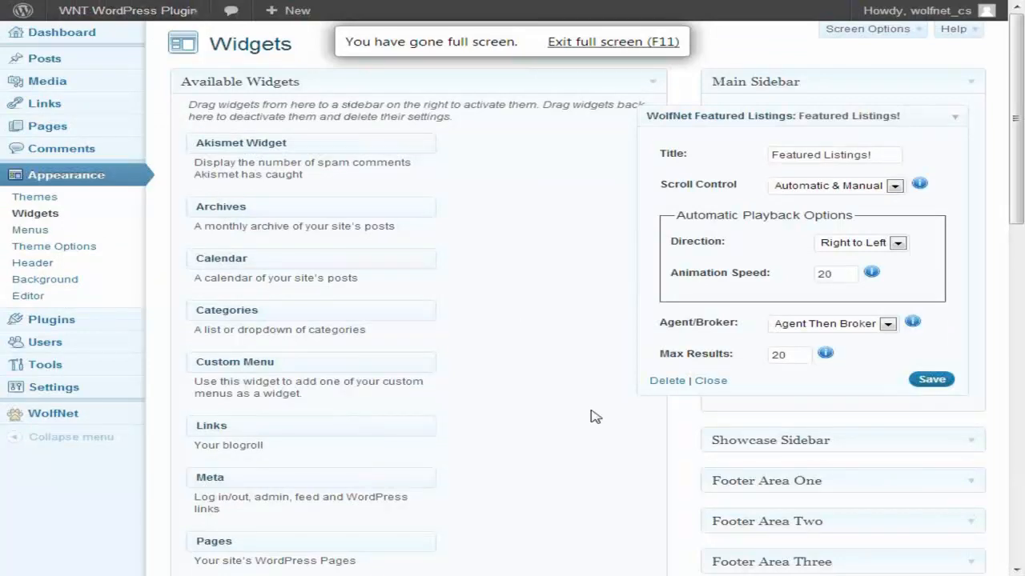
pyautogui.click(956, 117)
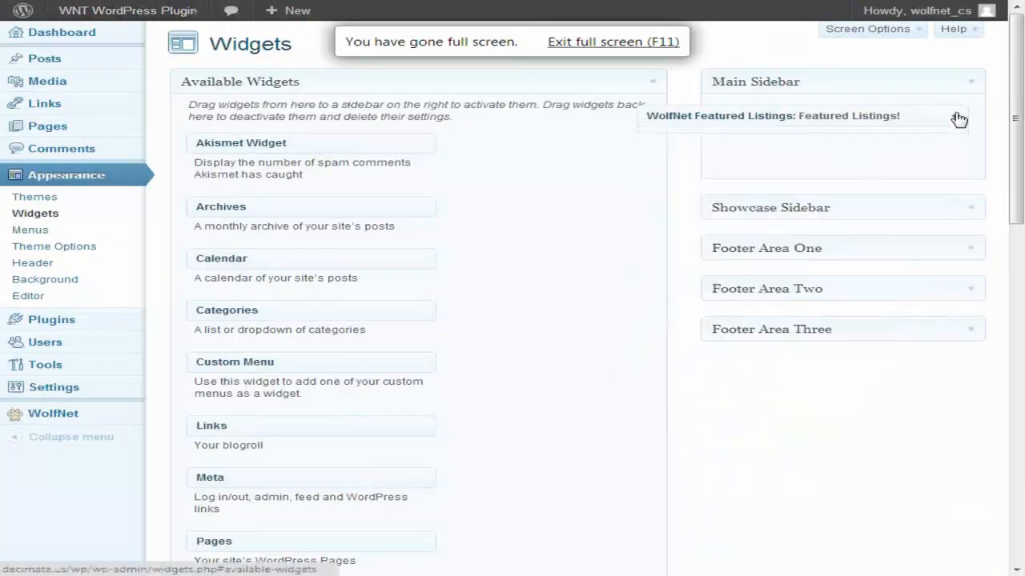
pyautogui.scroll(-10, 606, 380)
pyautogui.scroll(1, 604, 379)
pyautogui.moveTo(290, 284); pyautogui.dragTo(824, 153)
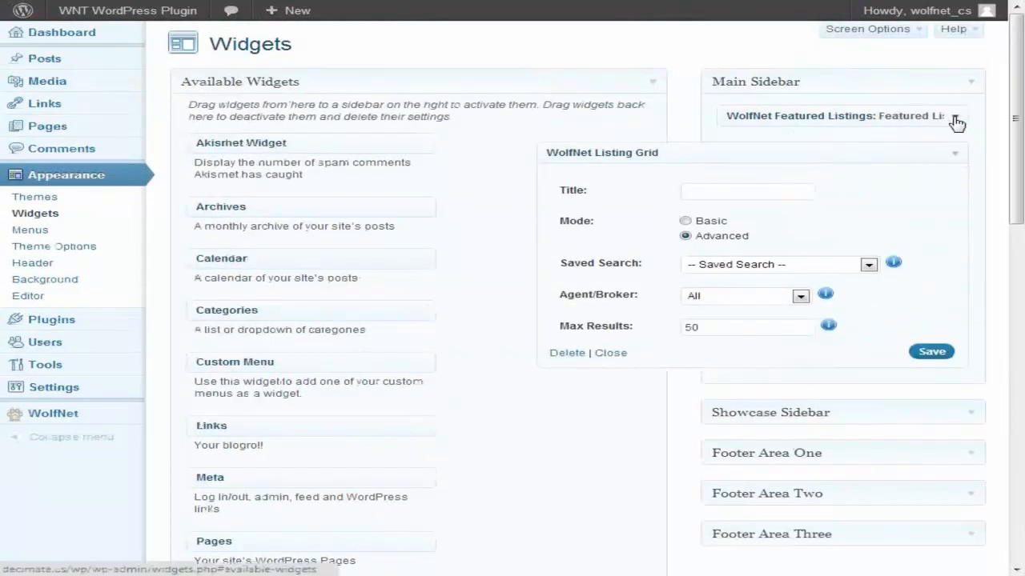
pyautogui.click(957, 122)
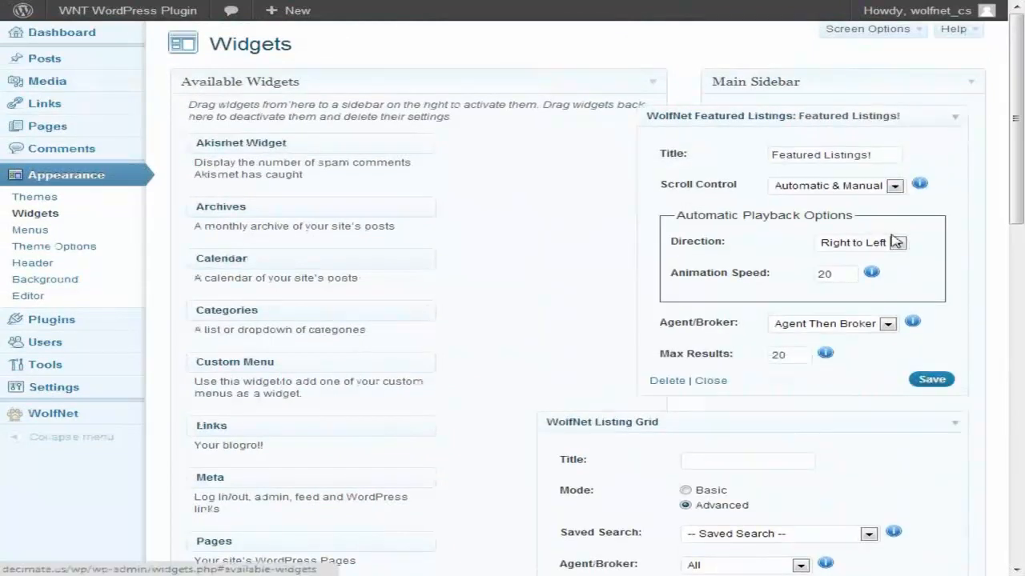
pyautogui.click(665, 383)
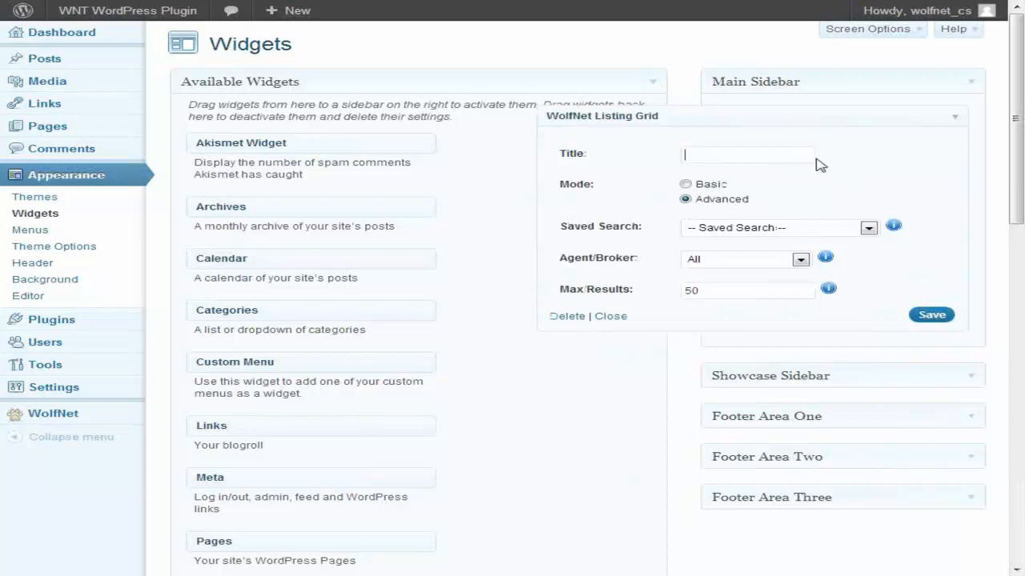
# Title the grid widget "Listing Grid Test", choose Basic mode with Agent/Broker set to All, and save it.
pyautogui.click(685, 184)
pyautogui.click(700, 154)
pyautogui.click(866, 228)
pyautogui.click(866, 228)
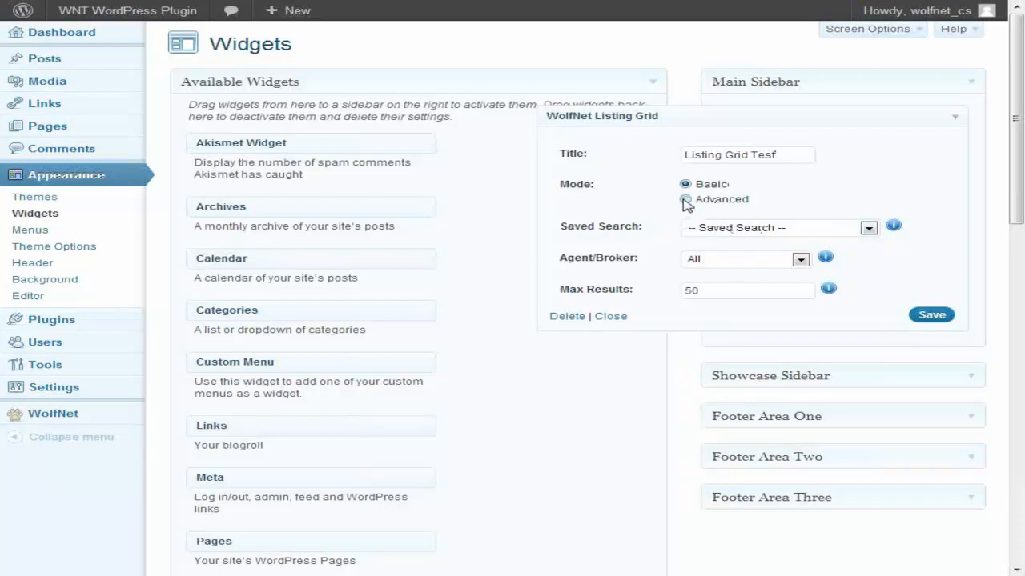
pyautogui.click(801, 260)
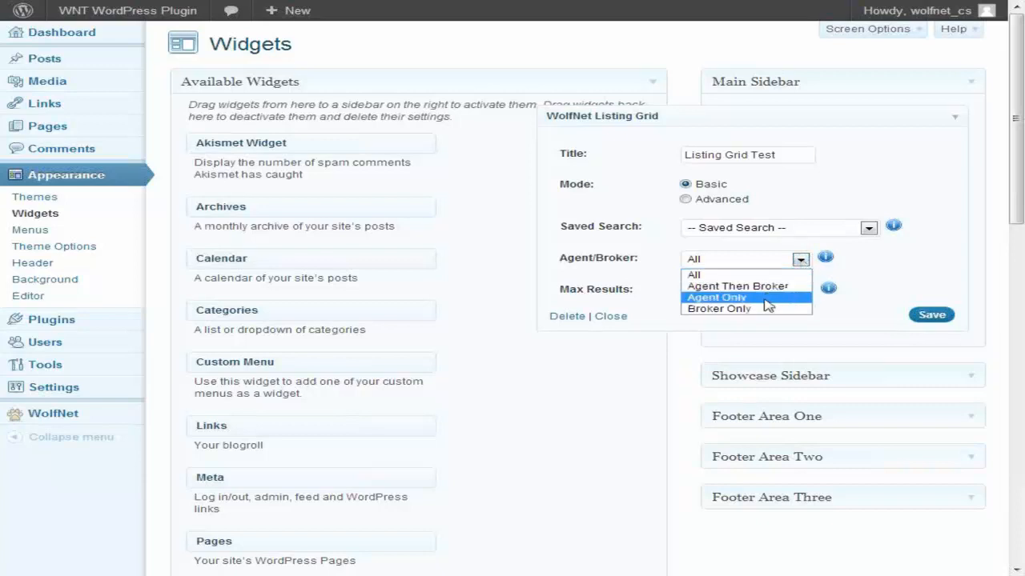
pyautogui.click(734, 276)
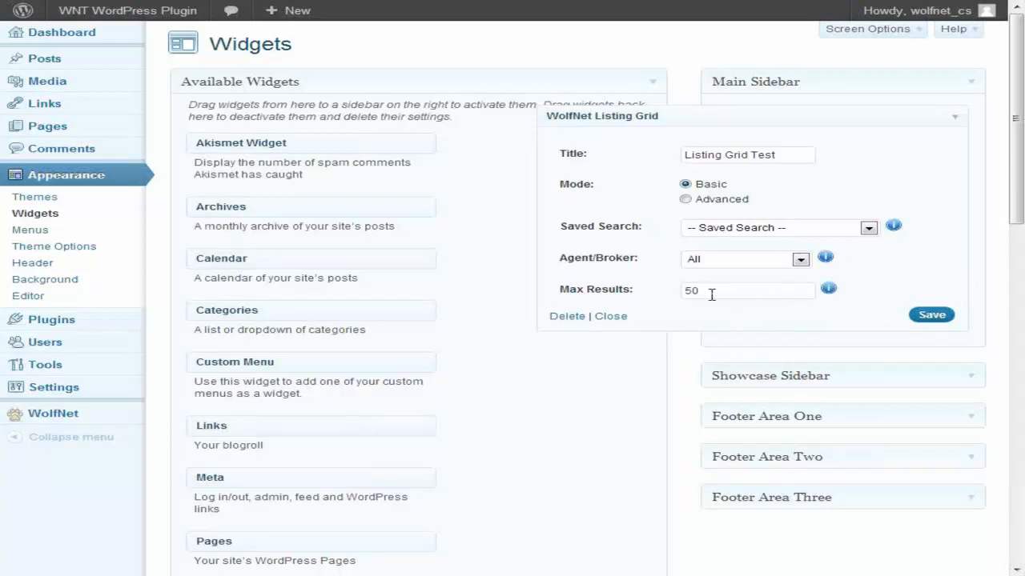
pyautogui.click(929, 314)
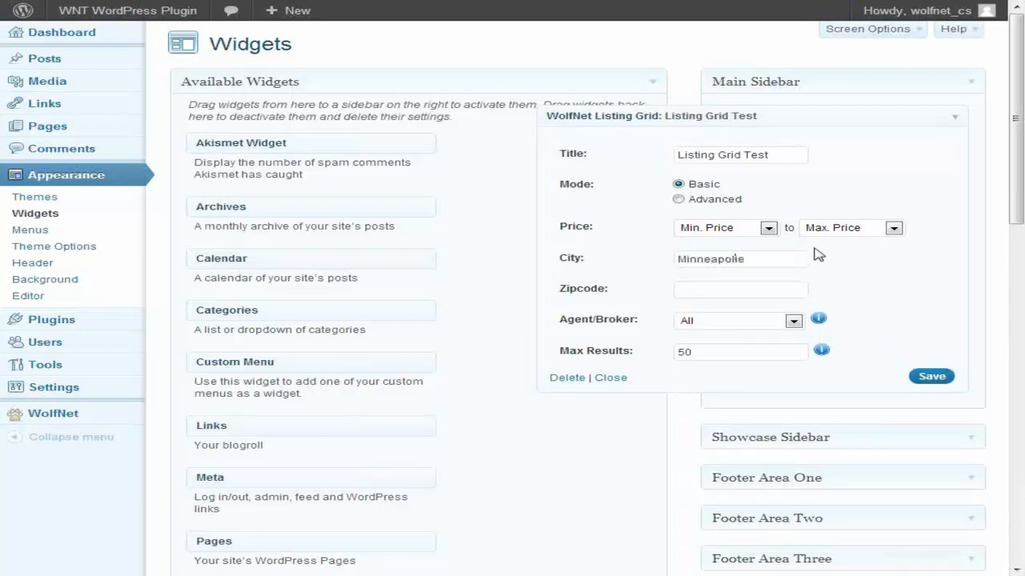
# Limit the listing grid to the city of Minneapolis with Max Results set to 6, and save the widget.
pyautogui.moveTo(695, 355); pyautogui.dragTo(648, 354)
pyautogui.write('6')
pyautogui.click(931, 379)
pyautogui.click(934, 380)
# Open the public site in another tab and examine the properties shown in the Listing Grid Test widget.
pyautogui.press('F11')
pyautogui.moveTo(103, 16)
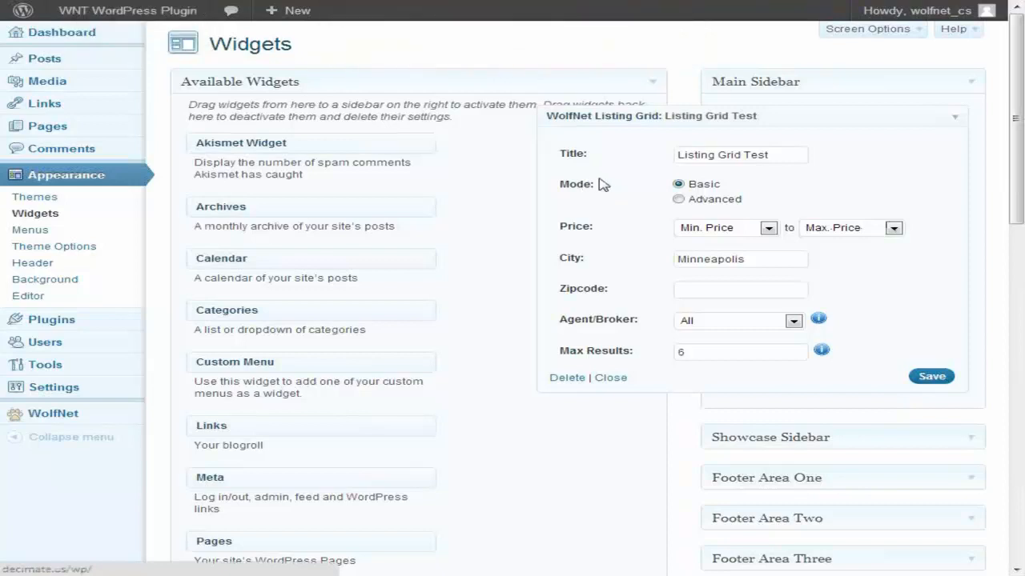
pyautogui.press('F11')
pyautogui.click(448, 12)
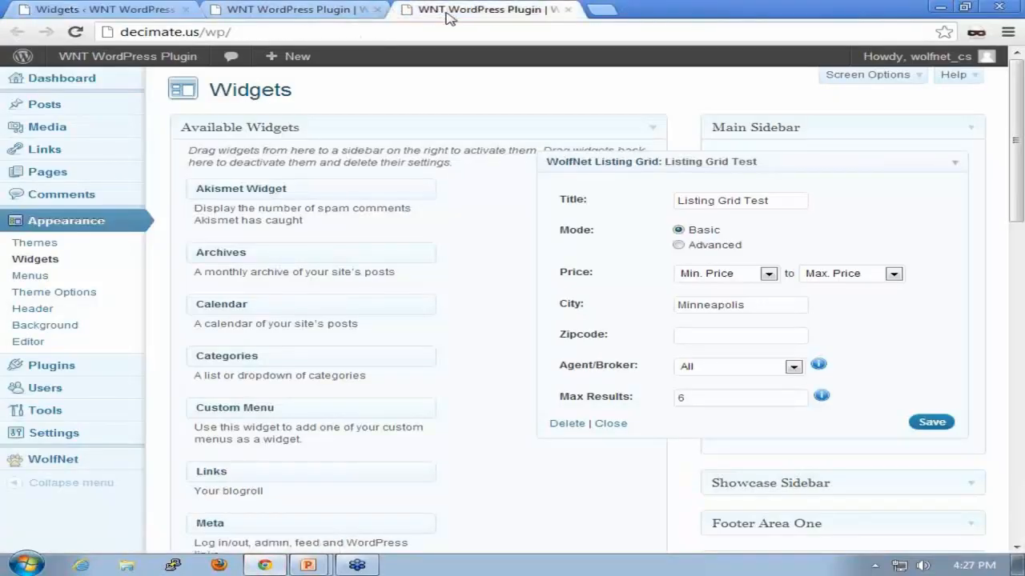
pyautogui.scroll(-3, 594, 232)
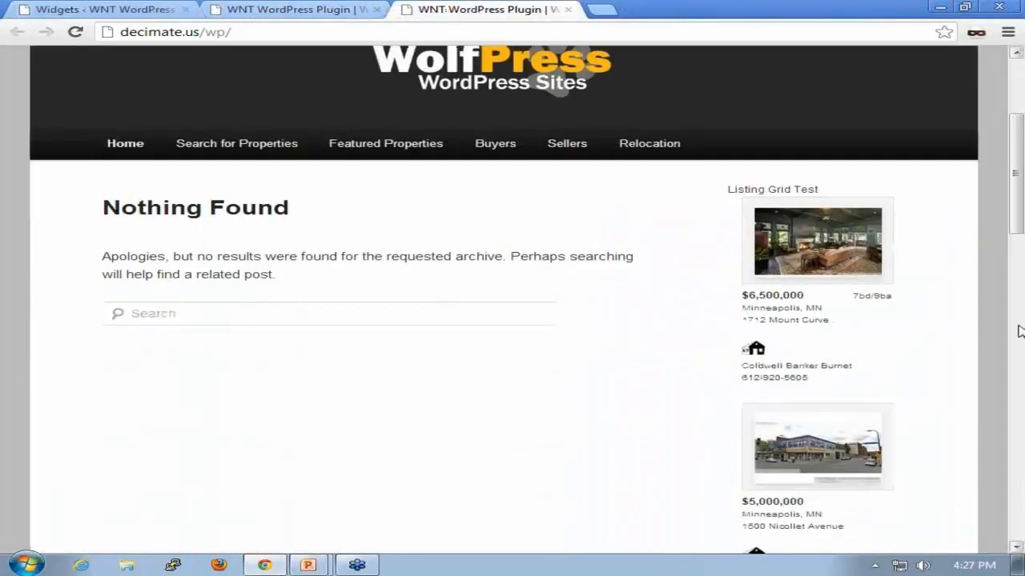
pyautogui.scroll(-2, 958, 362)
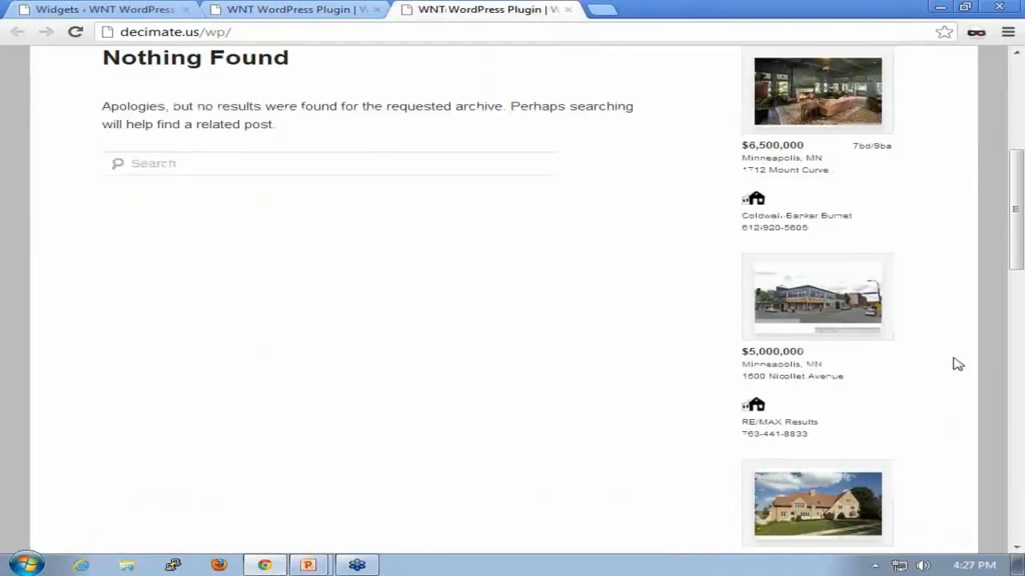
pyautogui.scroll(-7, 956, 365)
pyautogui.scroll(-3, 956, 366)
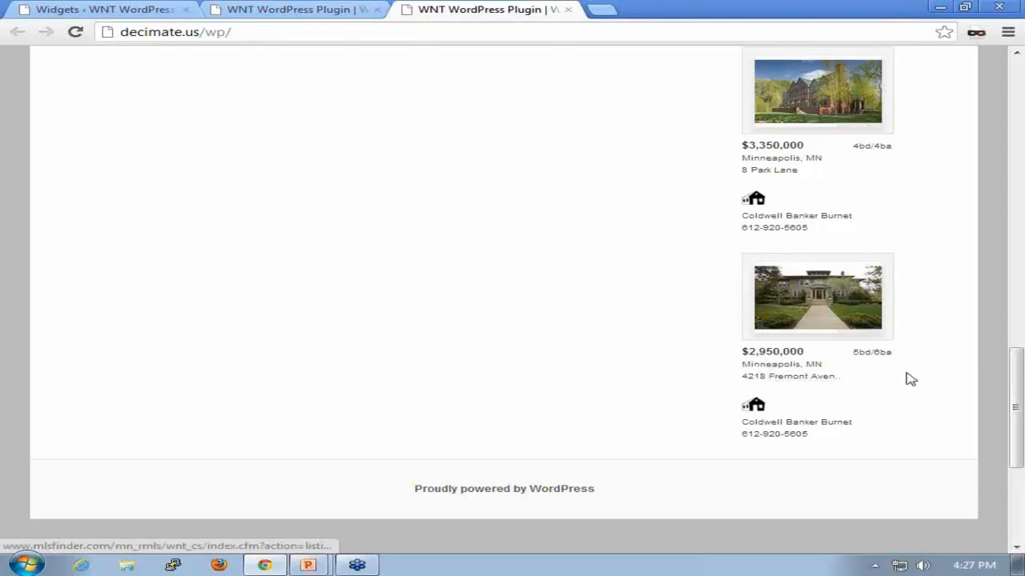
pyautogui.scroll(15, 909, 378)
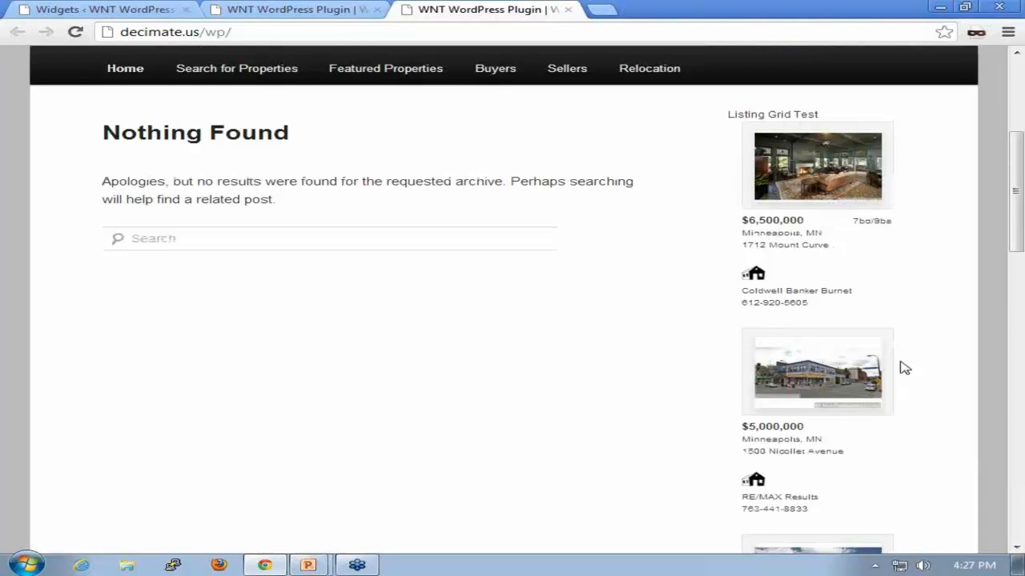
pyautogui.scroll(-8, 810, 312)
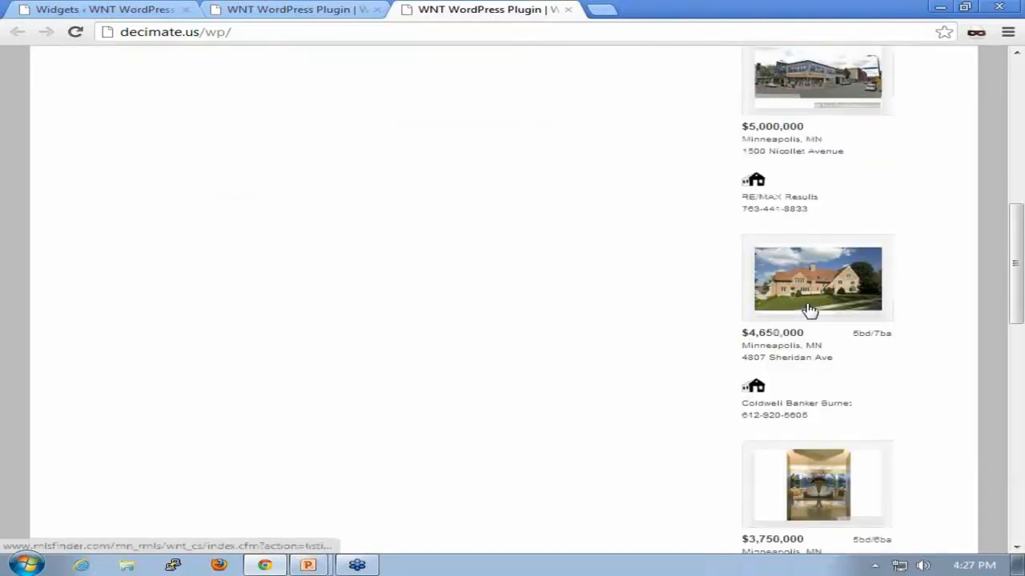
pyautogui.scroll(-3, 810, 312)
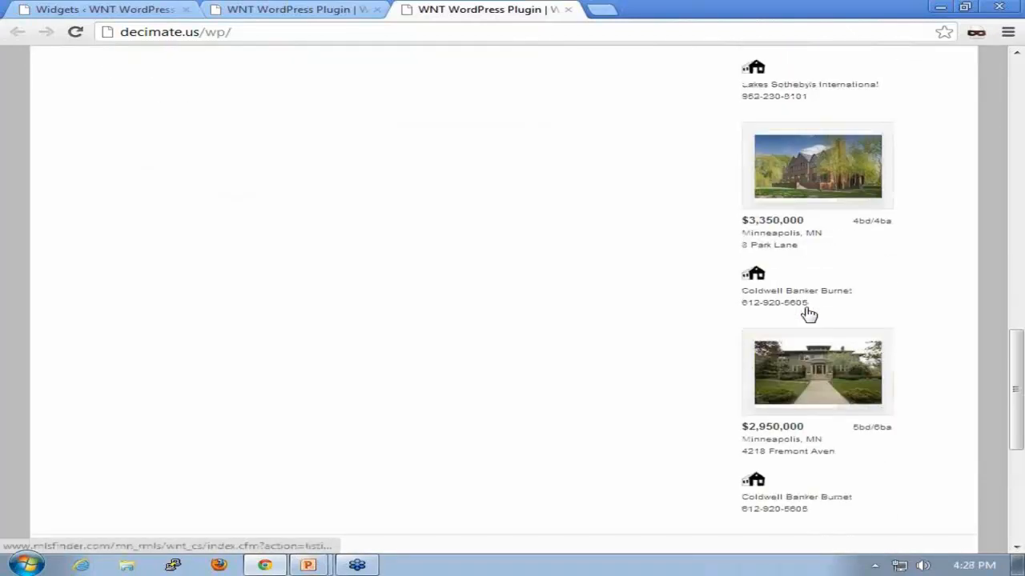
# Return to the Widgets page and delete the Listing Grid Test widget from the Main Sidebar.
pyautogui.scroll(-2, 850, 369)
pyautogui.scroll(8, 850, 369)
pyautogui.scroll(1, 847, 368)
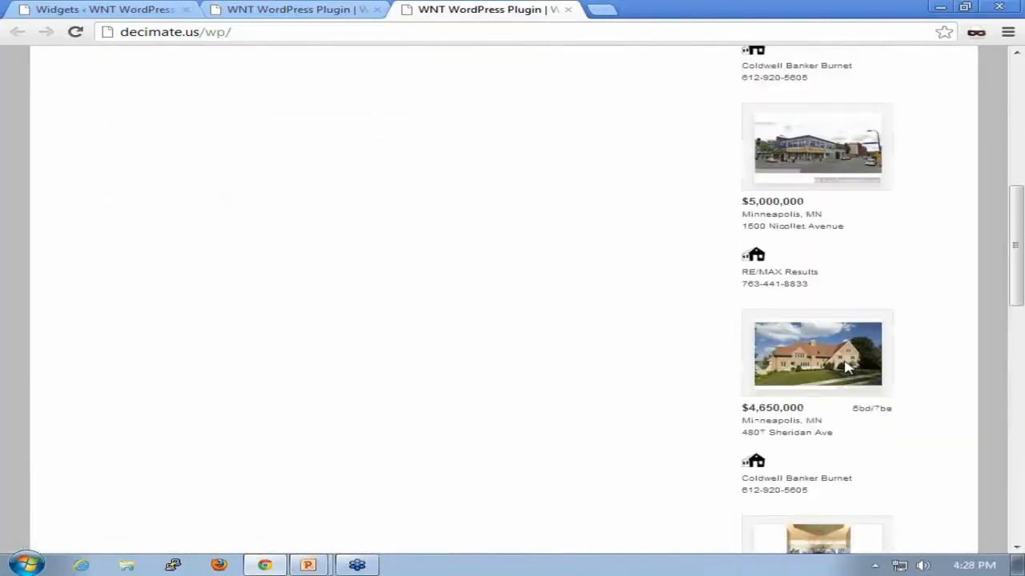
pyautogui.scroll(3, 848, 368)
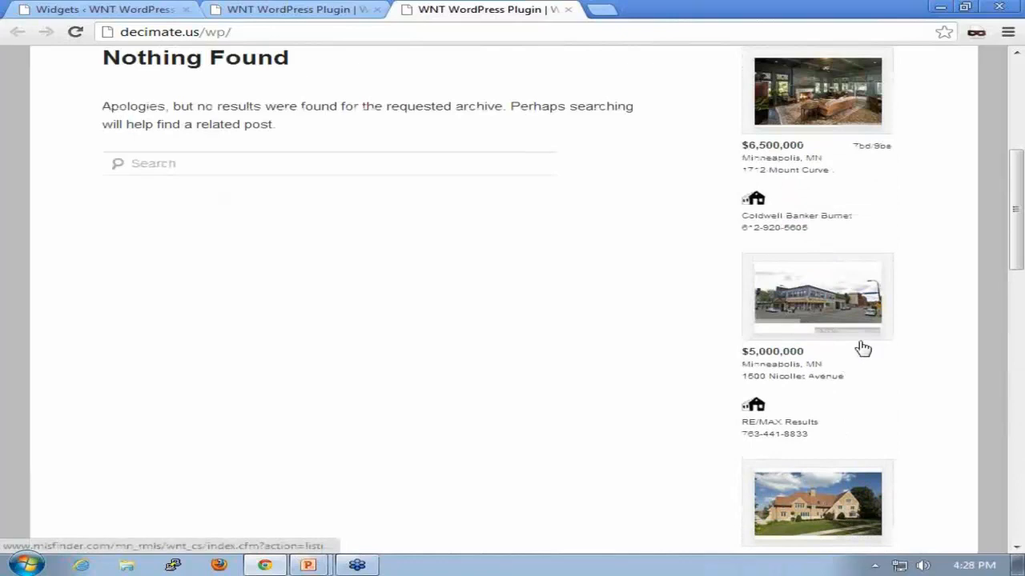
pyautogui.click(112, 12)
pyautogui.press('F11')
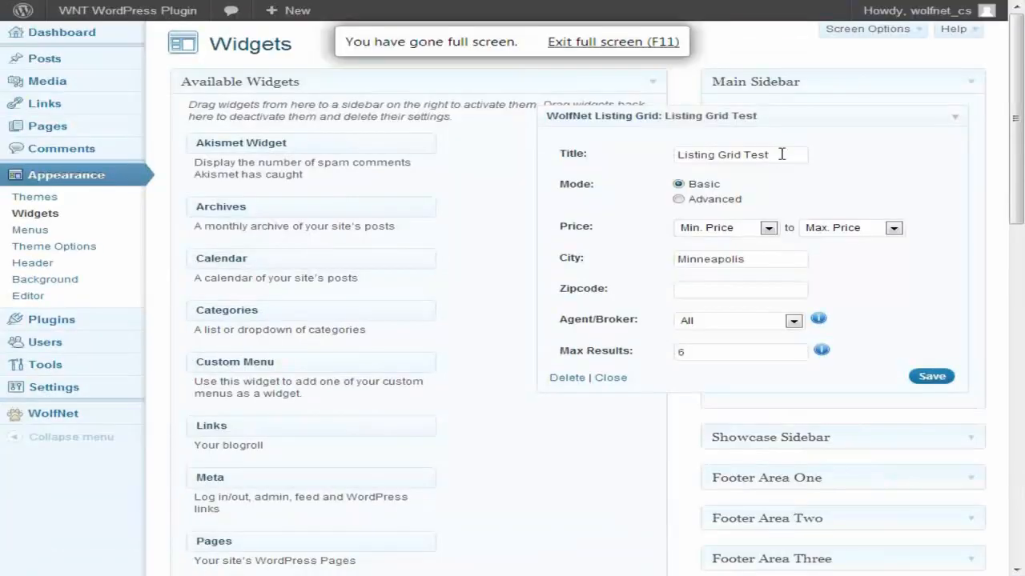
pyautogui.click(953, 120)
pyautogui.click(952, 120)
pyautogui.click(564, 380)
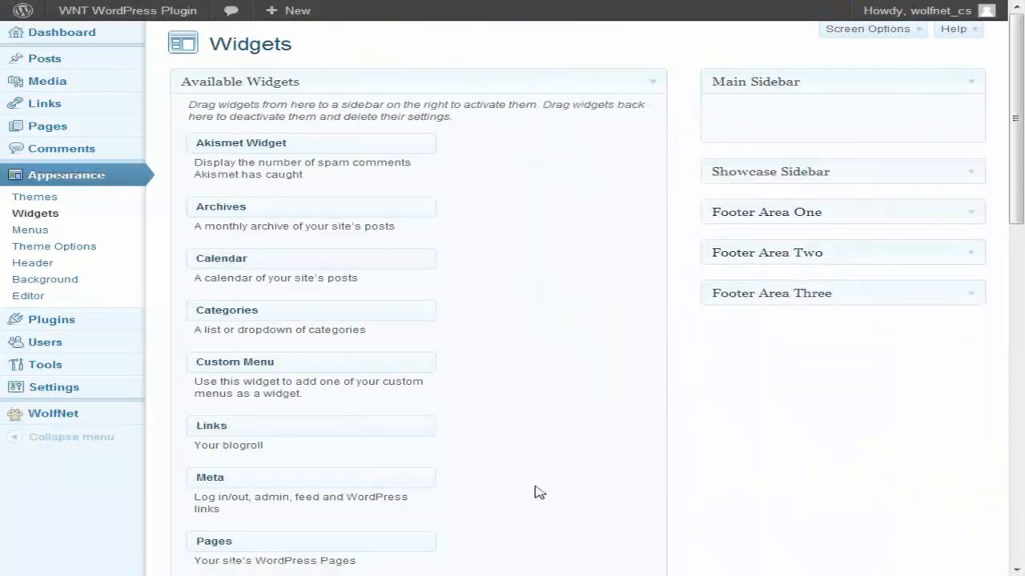
# Add the WolfNet Property List widget to the Main Sidebar.
pyautogui.scroll(-5, 541, 497)
pyautogui.scroll(-5, 541, 497)
pyautogui.scroll(2, 541, 497)
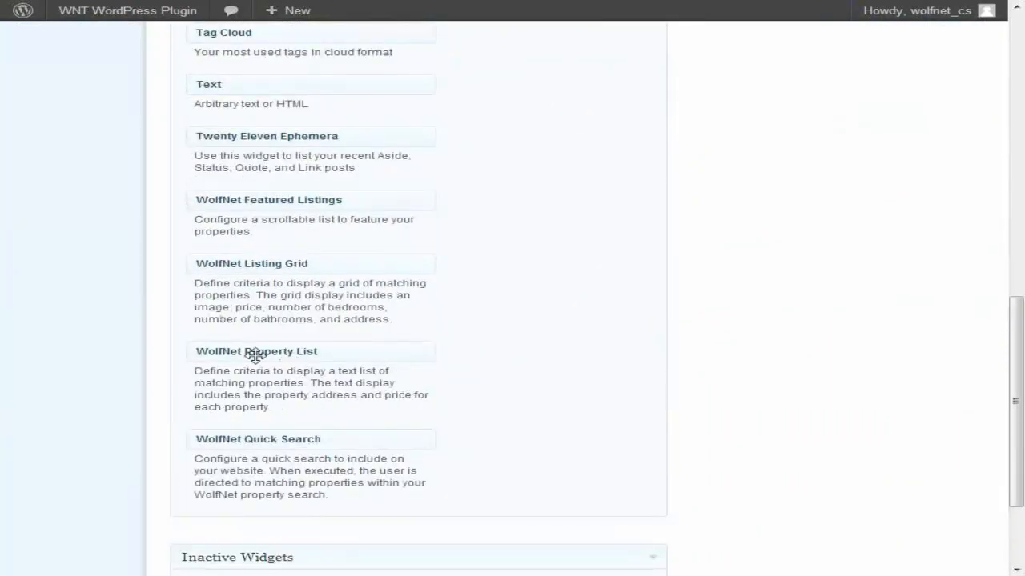
pyautogui.moveTo(254, 355); pyautogui.dragTo(784, 117)
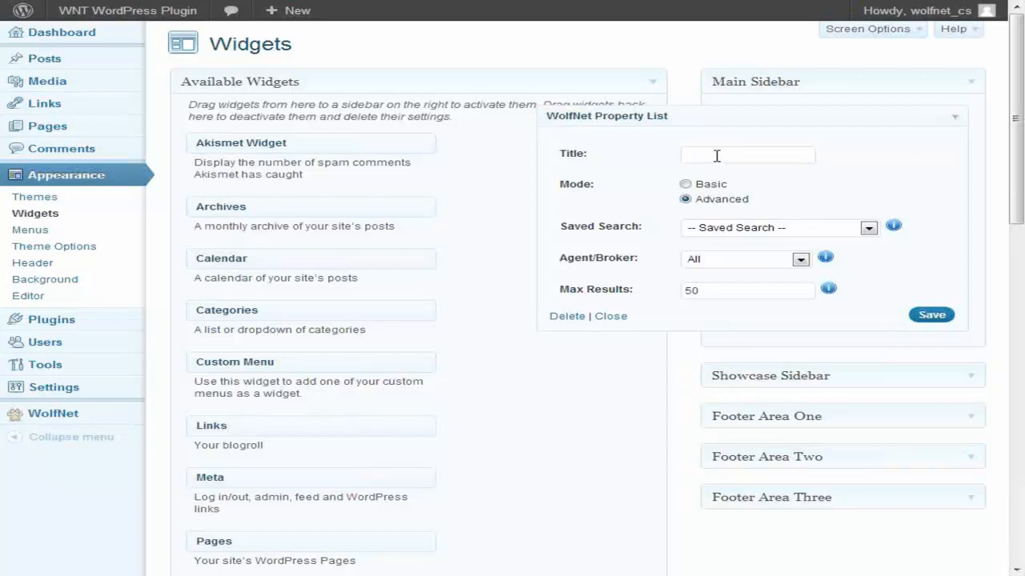
# Title the property list widget "Property List Test", switch it to Basic mode, and save it.
pyautogui.click(723, 157)
pyautogui.write('Property List Test')
pyautogui.click(685, 185)
pyautogui.click(922, 314)
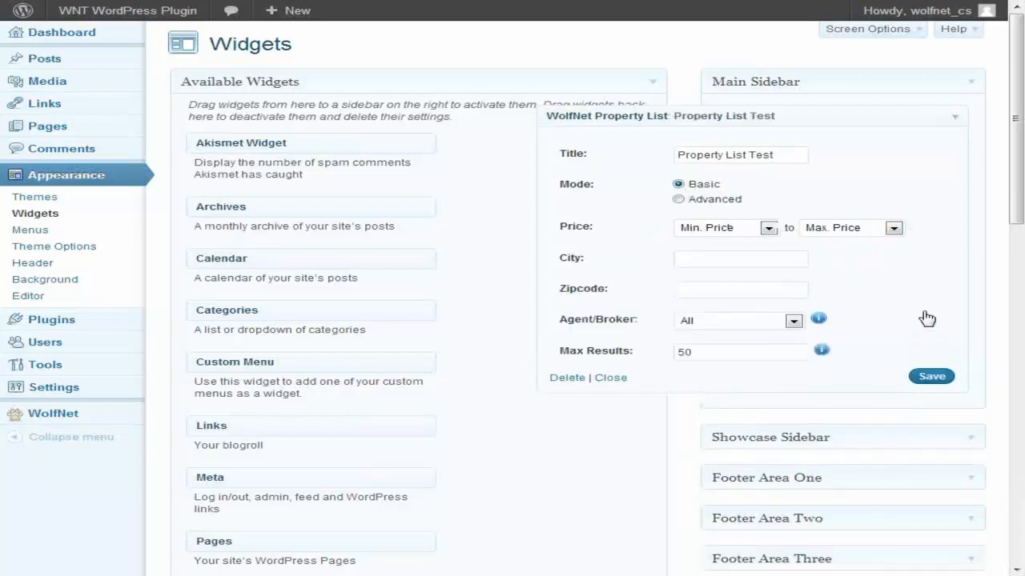
# Limit the property list to the city of Minneapolis with a maximum price of $200,000.
pyautogui.click(726, 258)
pyautogui.write('Minneapolis')
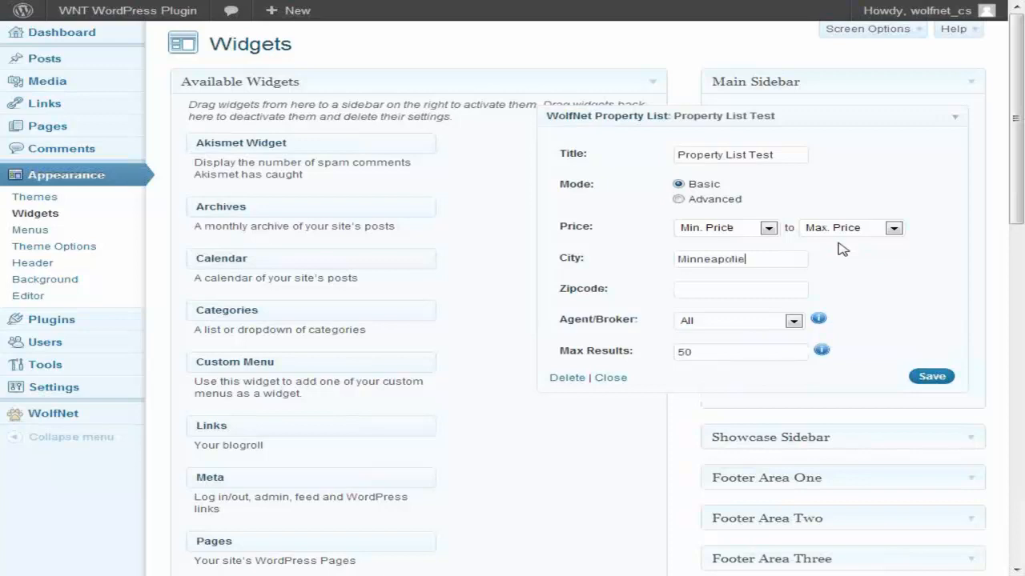
pyautogui.click(893, 230)
pyautogui.scroll(-10, 850, 376)
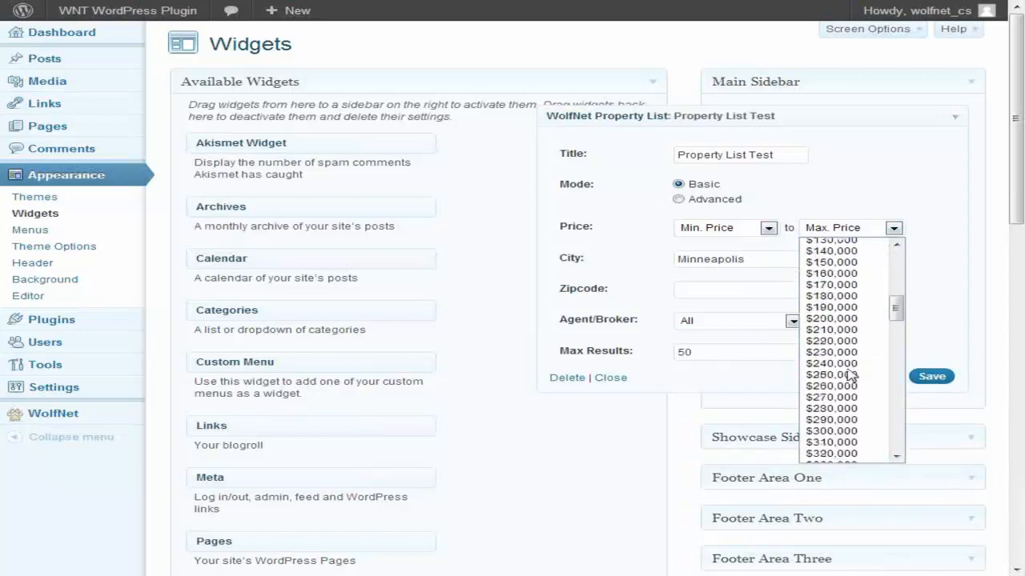
pyautogui.scroll(2, 853, 365)
pyautogui.click(848, 395)
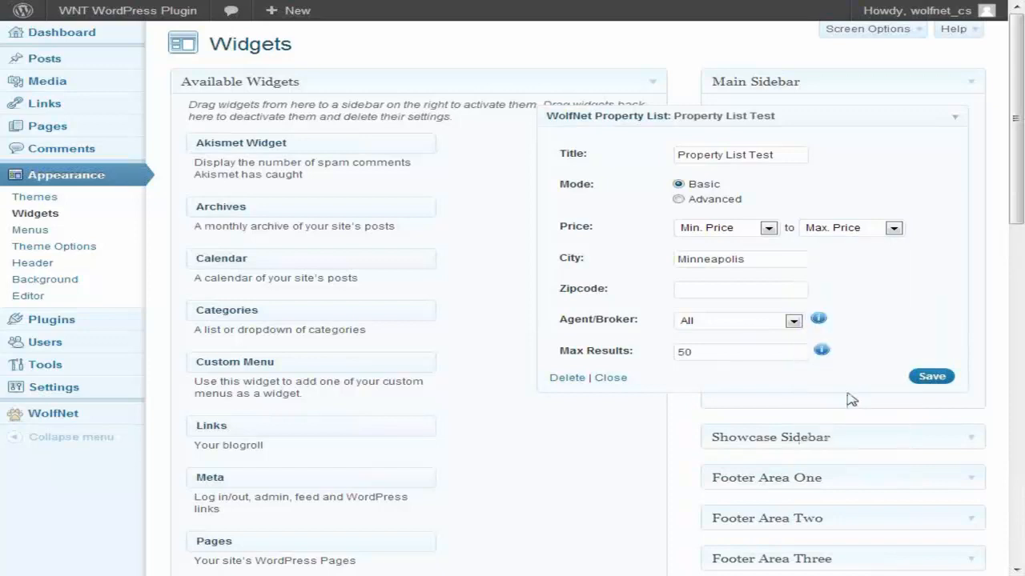
# Set the property list's Max Results to 5, keep Agent/Broker at All, and save the widget.
pyautogui.scroll(-1, 878, 275)
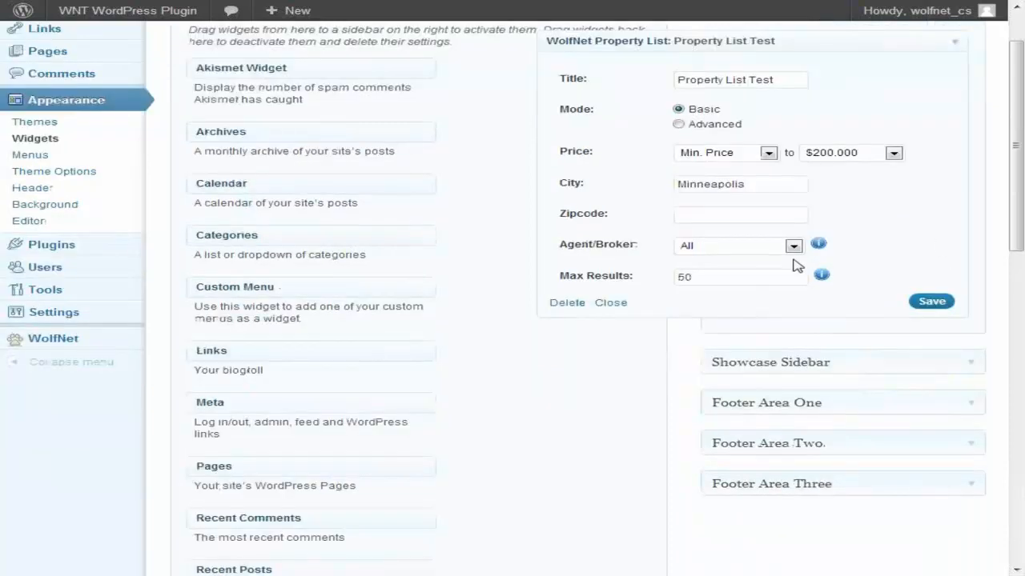
pyautogui.moveTo(722, 279); pyautogui.dragTo(649, 277)
pyautogui.write('5')
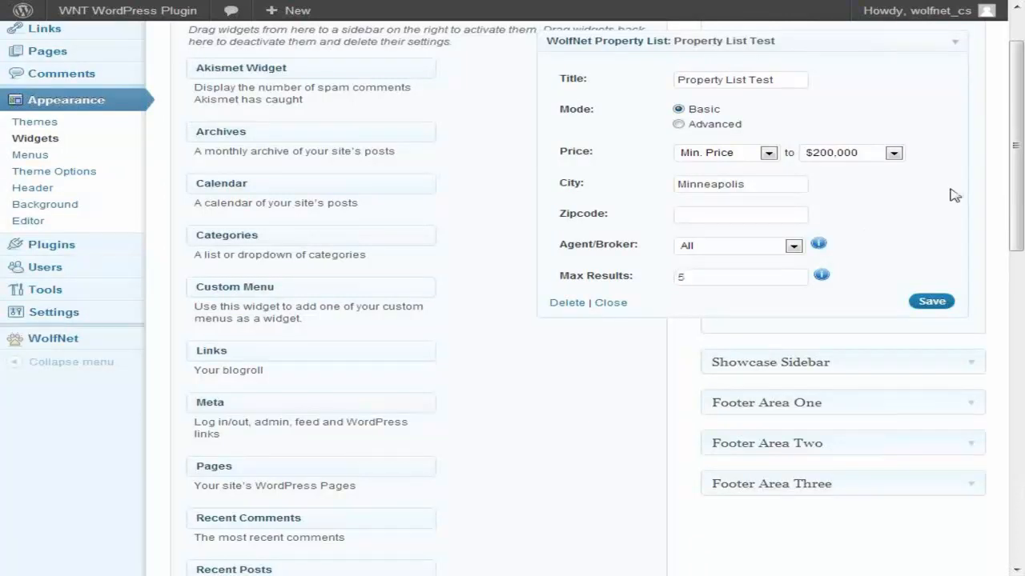
pyautogui.scroll(2, 934, 220)
pyautogui.click(793, 320)
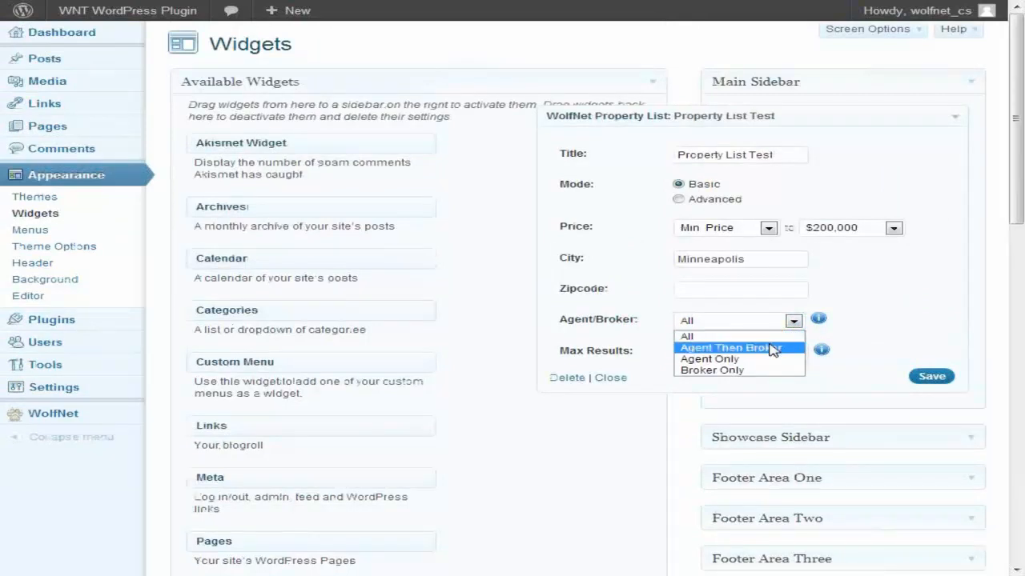
pyautogui.click(796, 336)
pyautogui.click(935, 378)
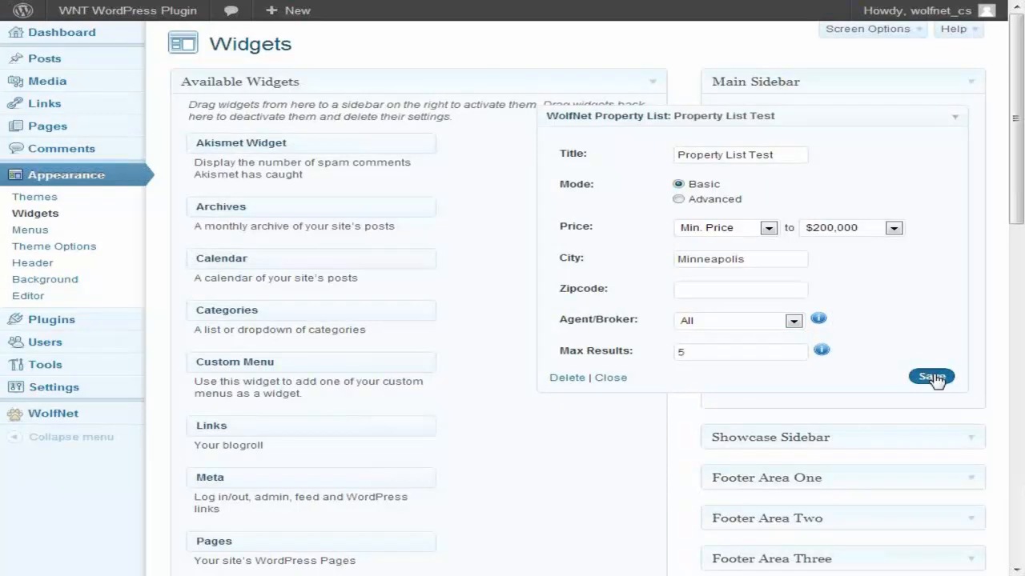
pyautogui.click(932, 377)
# Open the public site in a new tab and close the two older site preview tabs.
pyautogui.moveTo(134, 17)
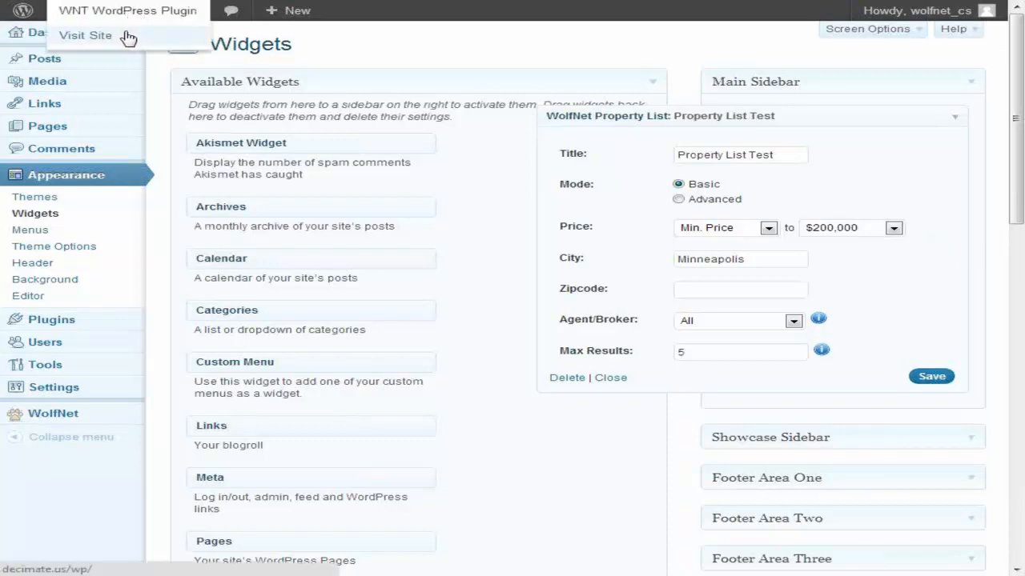
pyautogui.press('F11')
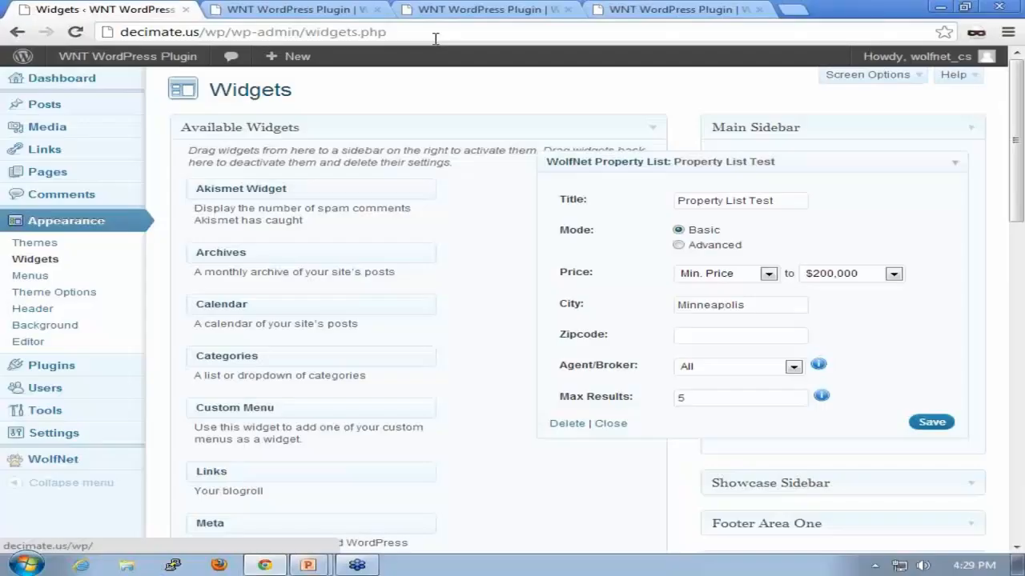
pyautogui.click(371, 9)
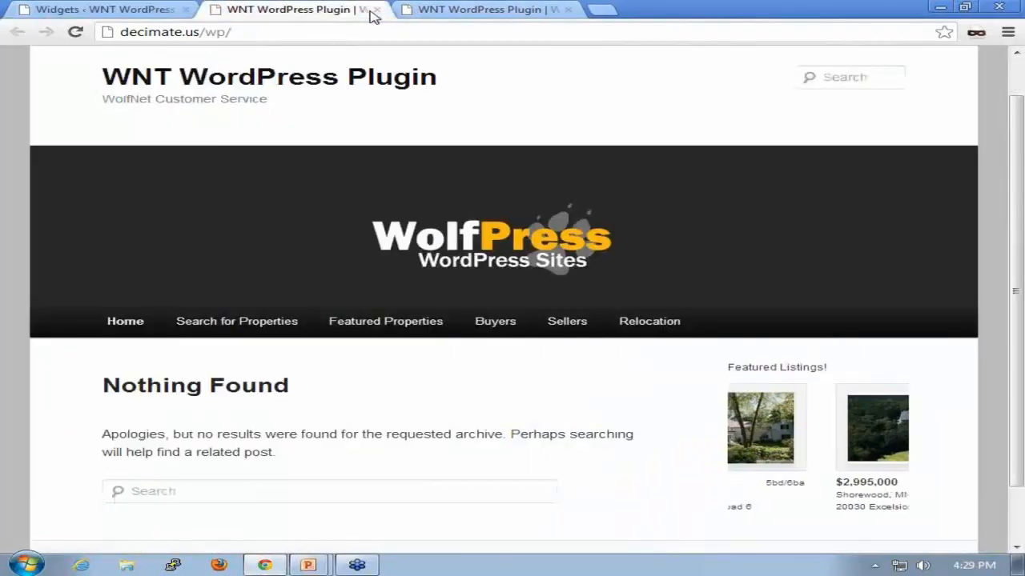
pyautogui.click(377, 10)
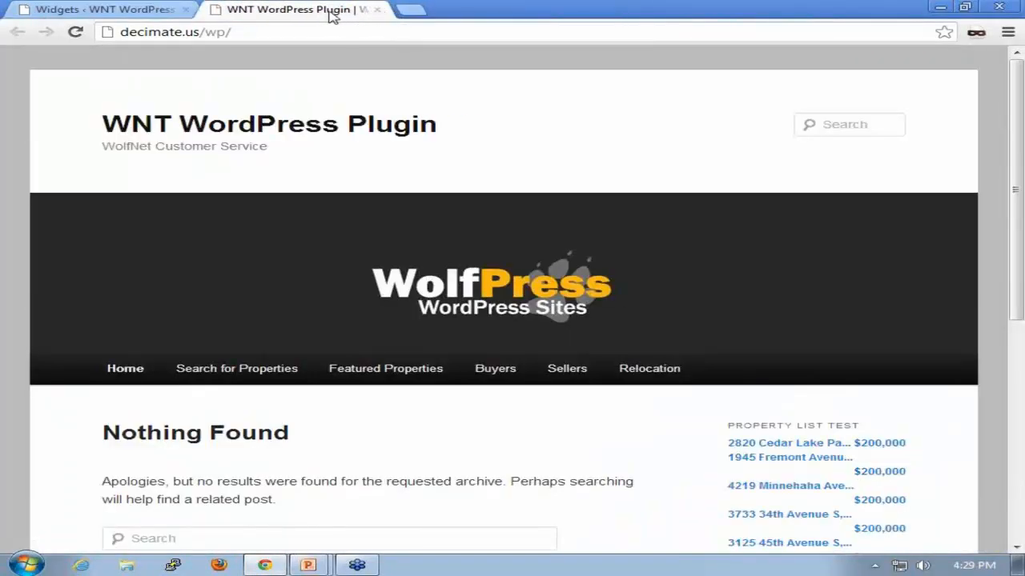
# Examine the addresses and prices shown in the Property List Test widget on the public site.
pyautogui.press('F11')
pyautogui.scroll(-4, 517, 248)
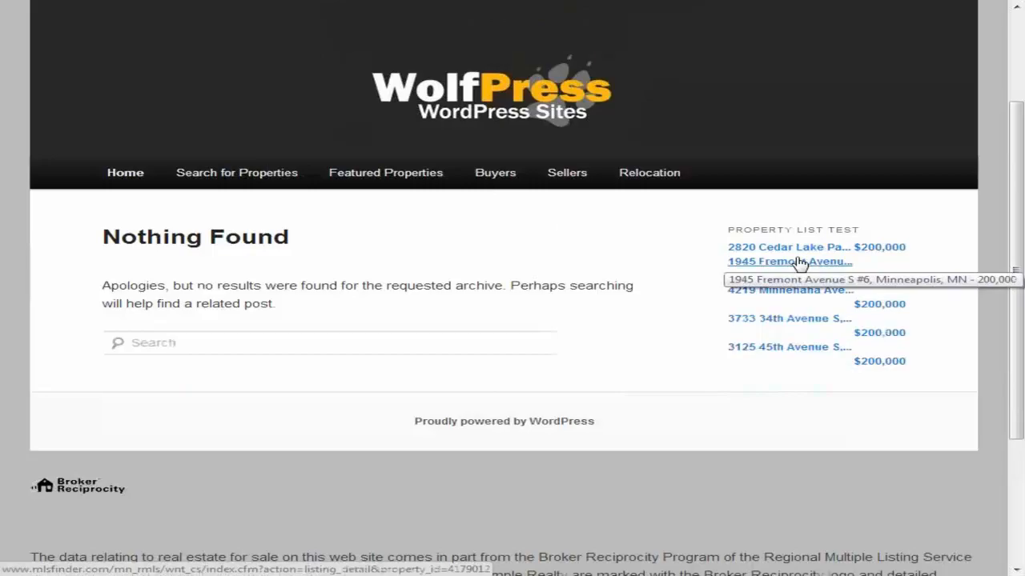
pyautogui.scroll(-2, 800, 264)
pyautogui.scroll(3, 796, 263)
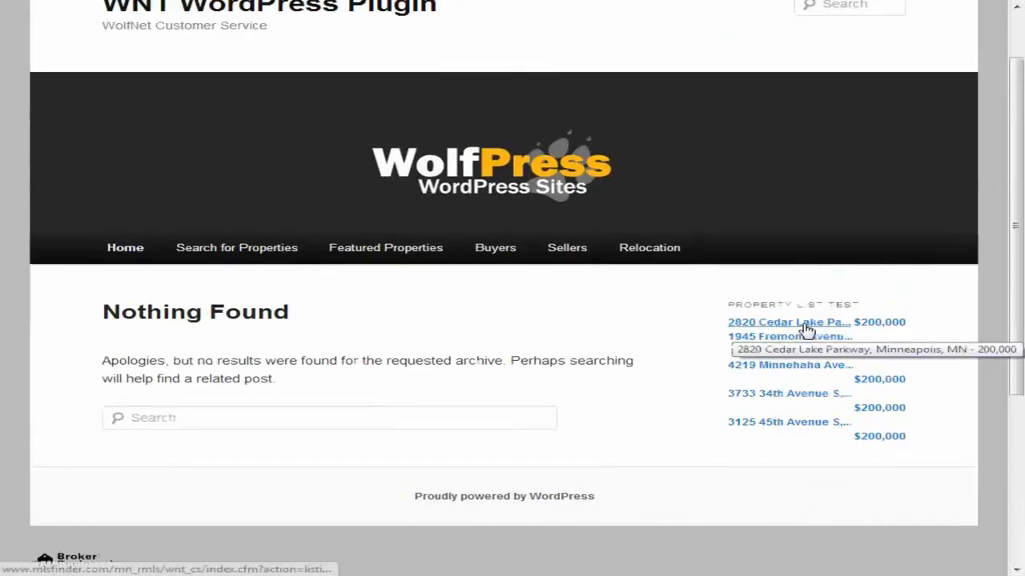
pyautogui.moveTo(726, 305); pyautogui.dragTo(892, 313)
pyautogui.click(784, 475)
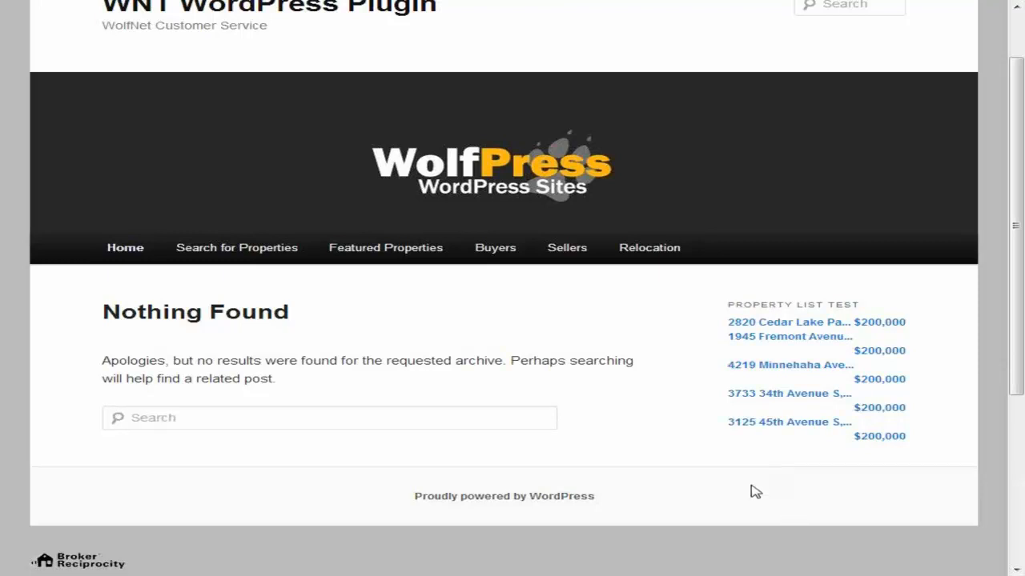
pyautogui.scroll(2, 680, 435)
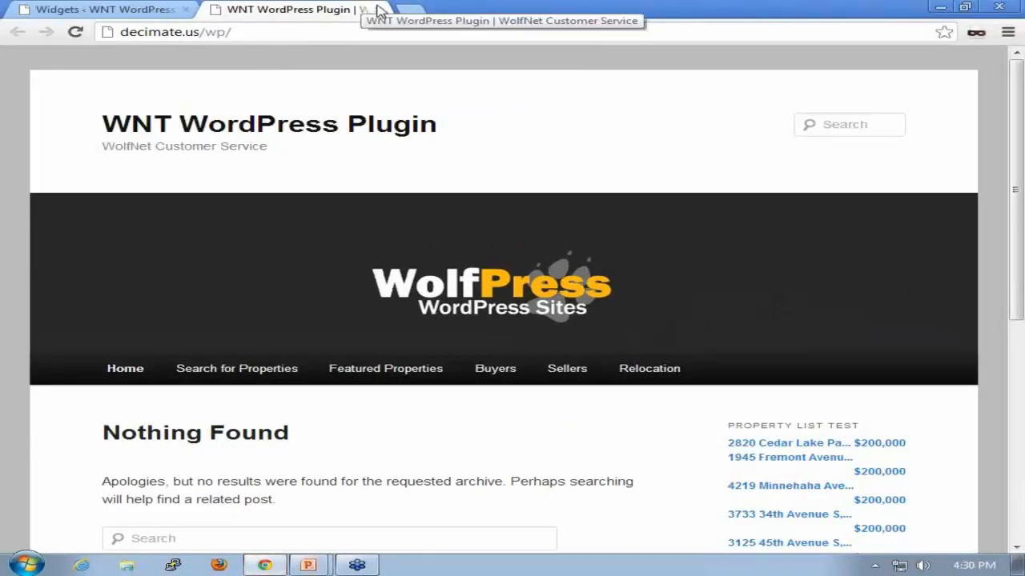
# Close the site preview and replace the Main Sidebar's Property List widget with WolfNet Quick Search.
pyautogui.click(374, 11)
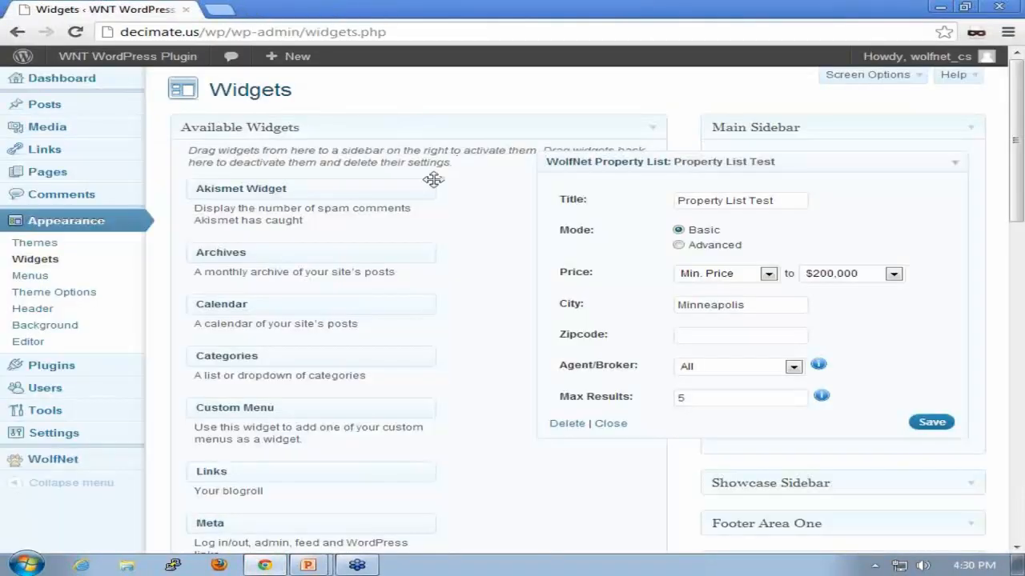
pyautogui.click(567, 425)
pyautogui.scroll(-9, 604, 385)
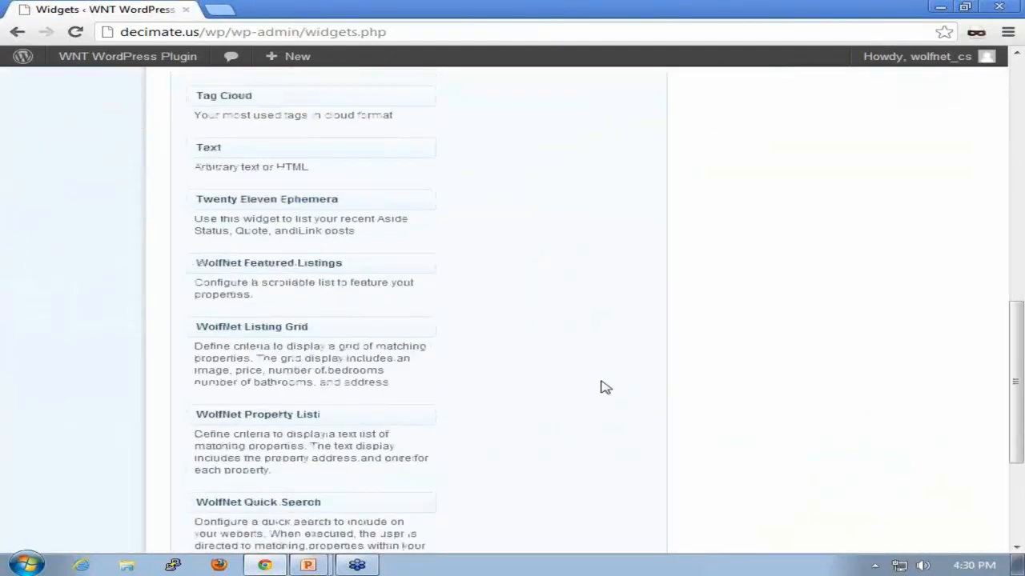
pyautogui.scroll(-3, 604, 388)
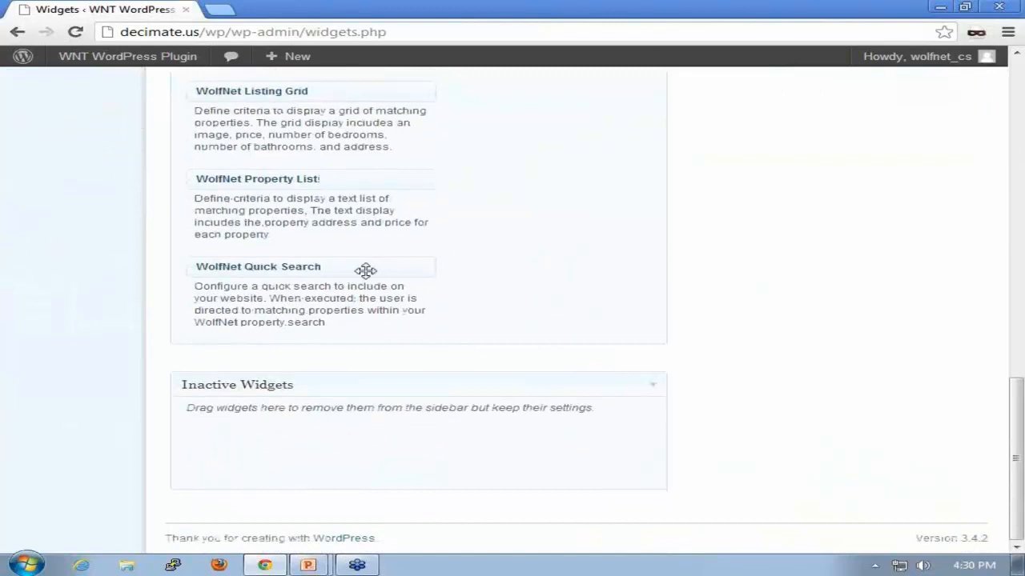
pyautogui.moveTo(365, 271); pyautogui.dragTo(887, 165)
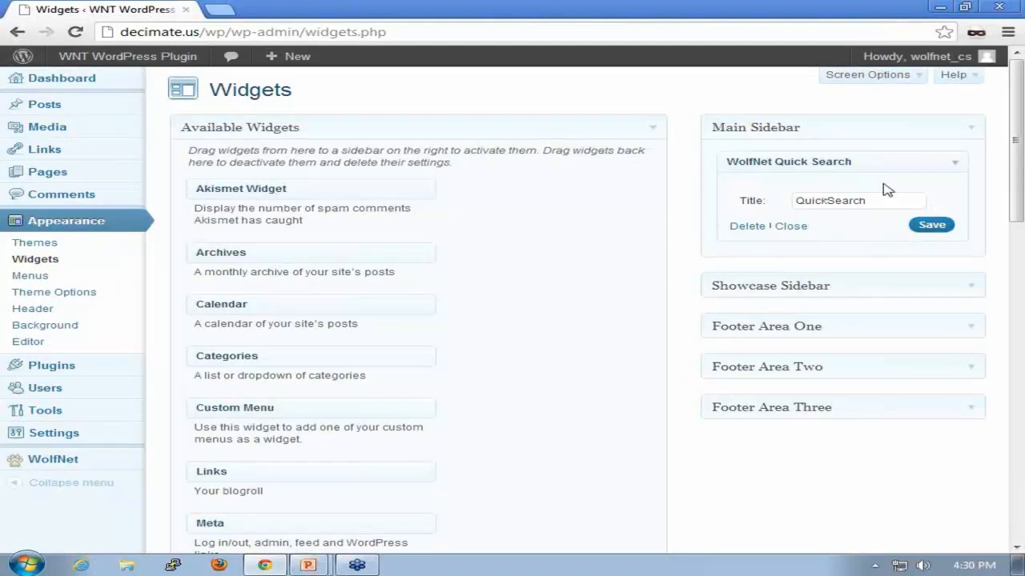
# Title the quick search widget "Quick Search Test" and save it.
pyautogui.moveTo(876, 203); pyautogui.dragTo(744, 204)
pyautogui.write('Q')
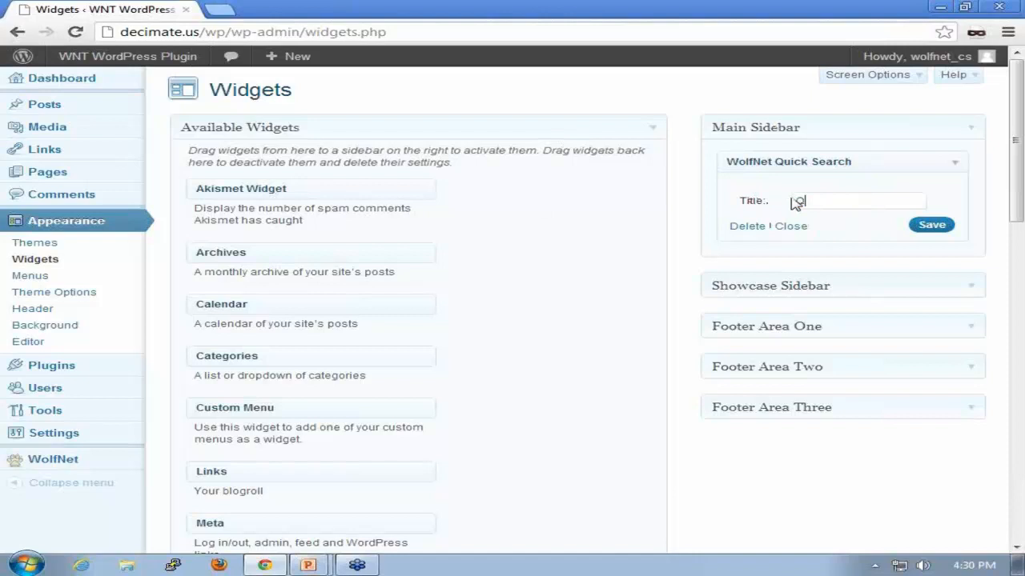
pyautogui.write('uic')
pyautogui.write('uick S')
pyautogui.write('earch Tesst')
pyautogui.click(932, 225)
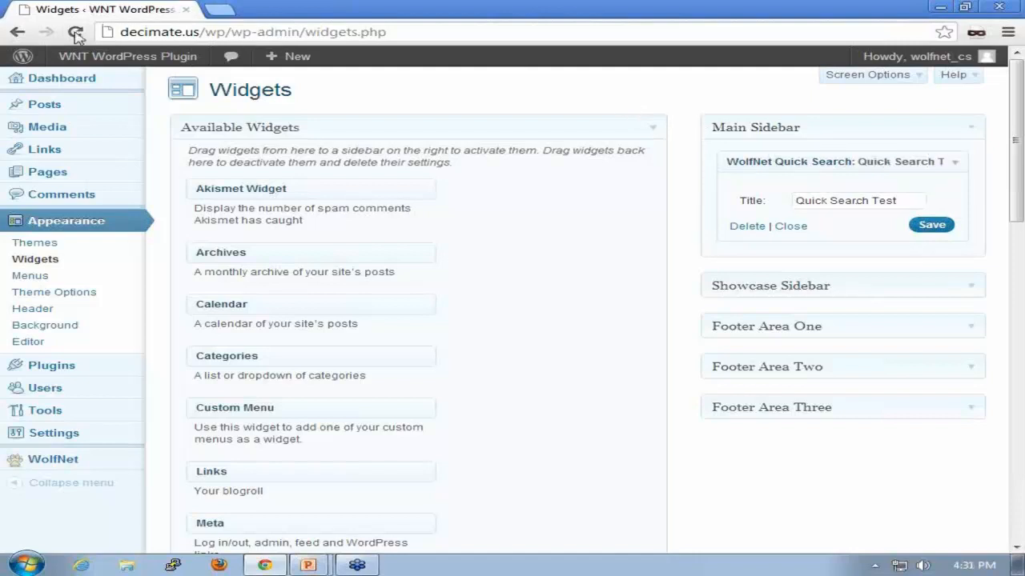
# Open the public site in another tab and examine the Location and Listing Number modes of the Quick Search Test widget.
pyautogui.middleClick(96, 81)
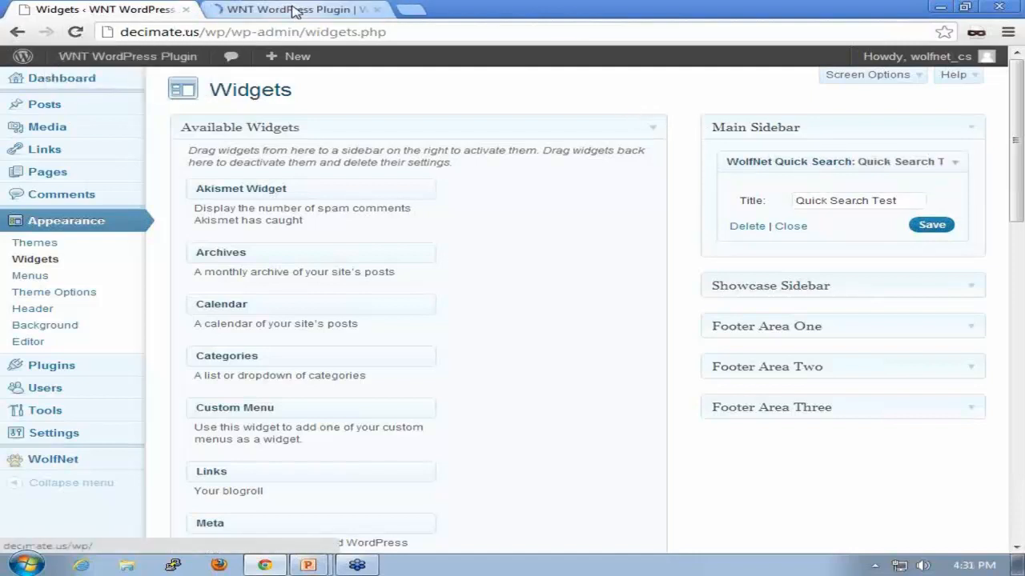
pyautogui.click(292, 10)
pyautogui.scroll(-3, 664, 339)
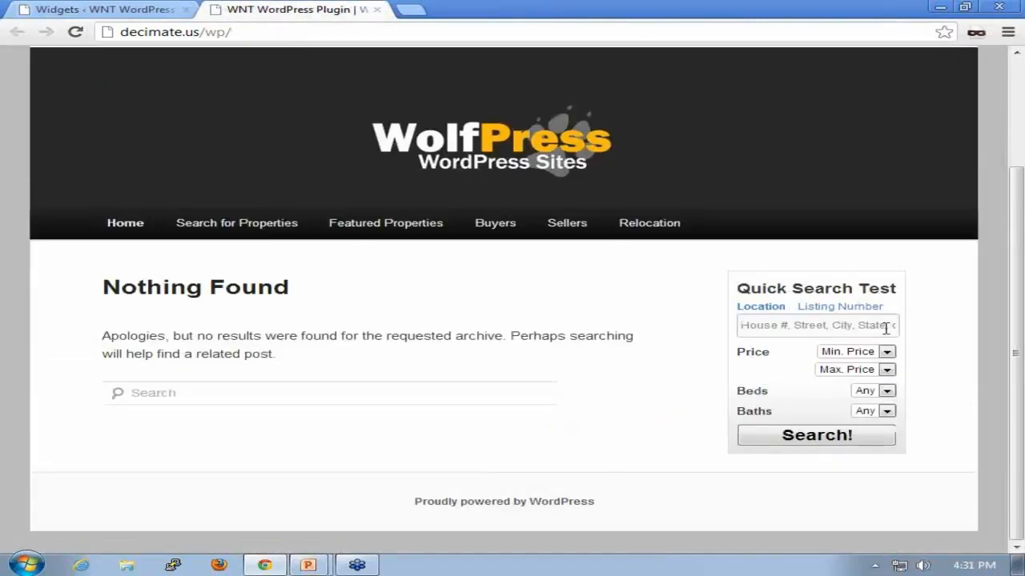
pyautogui.click(769, 326)
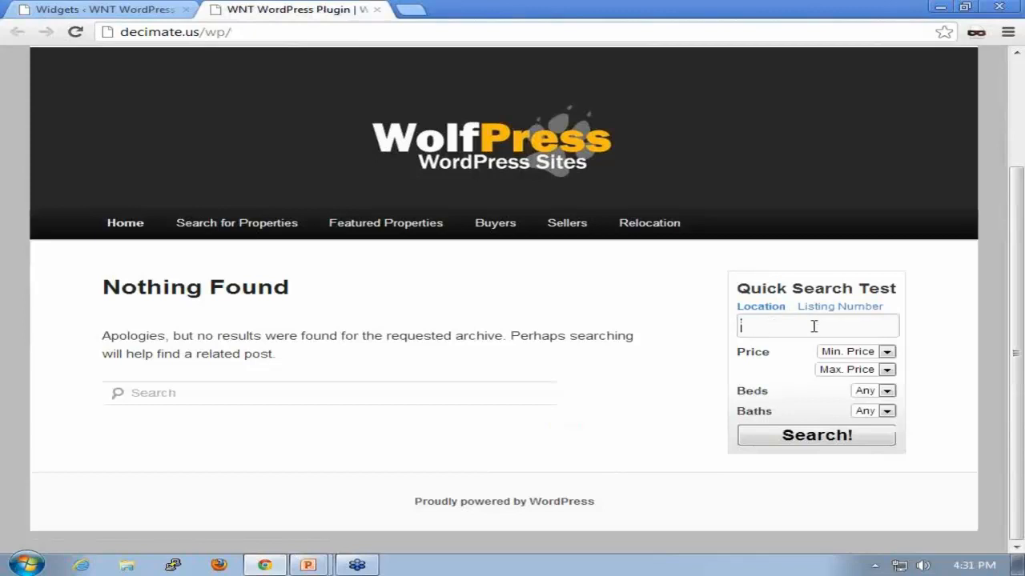
pyautogui.click(832, 308)
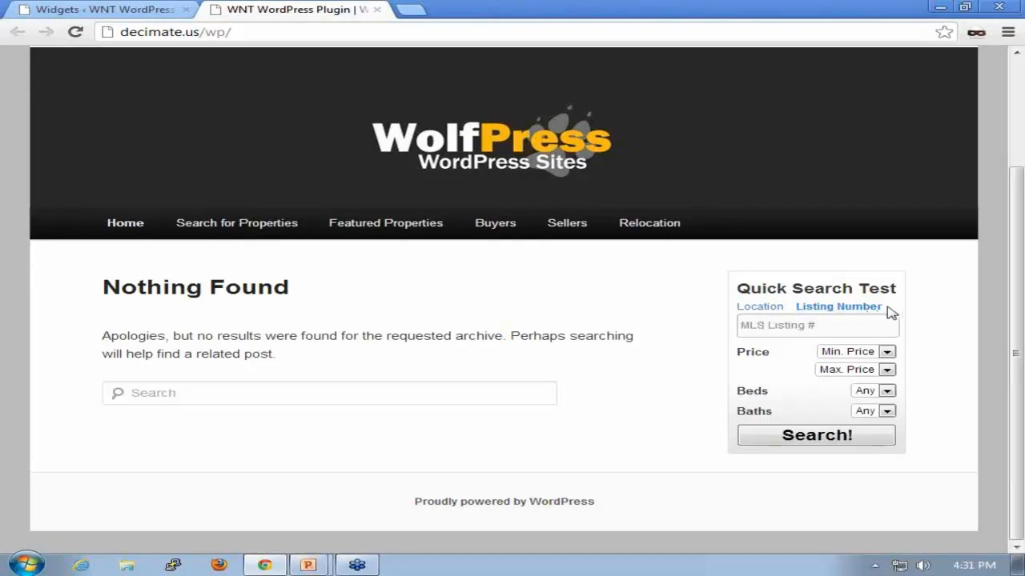
pyautogui.click(759, 307)
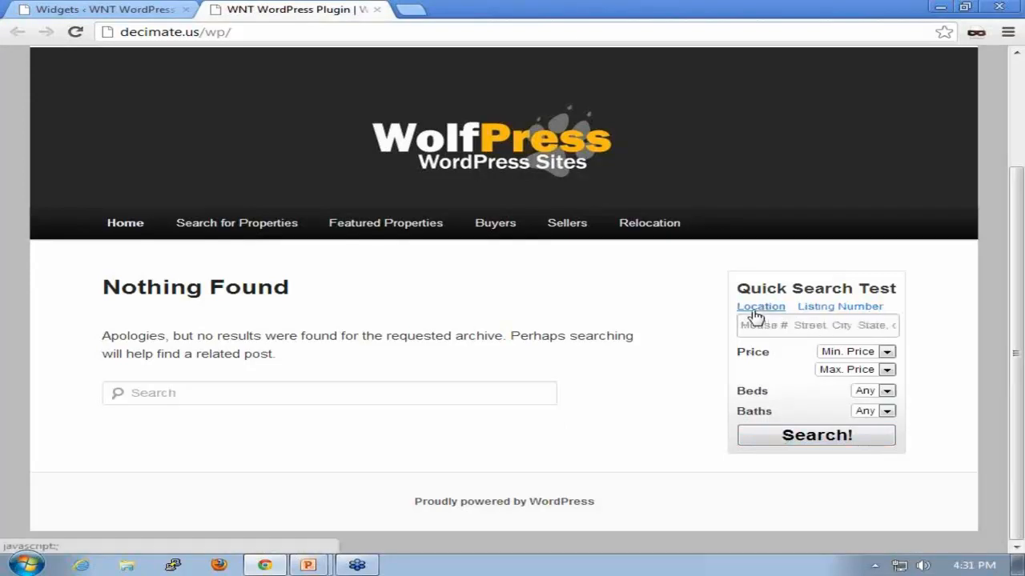
# Run a location search for "minneapolis" with the Quick Search Test widget.
pyautogui.click(805, 324)
pyautogui.write('minneapolis')
pyautogui.click(836, 433)
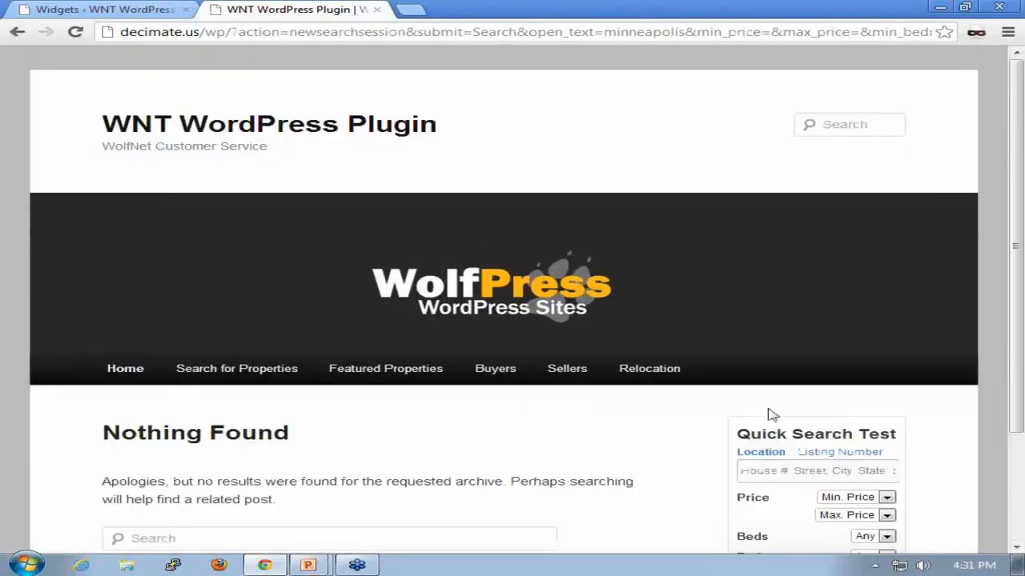
pyautogui.scroll(-2, 528, 389)
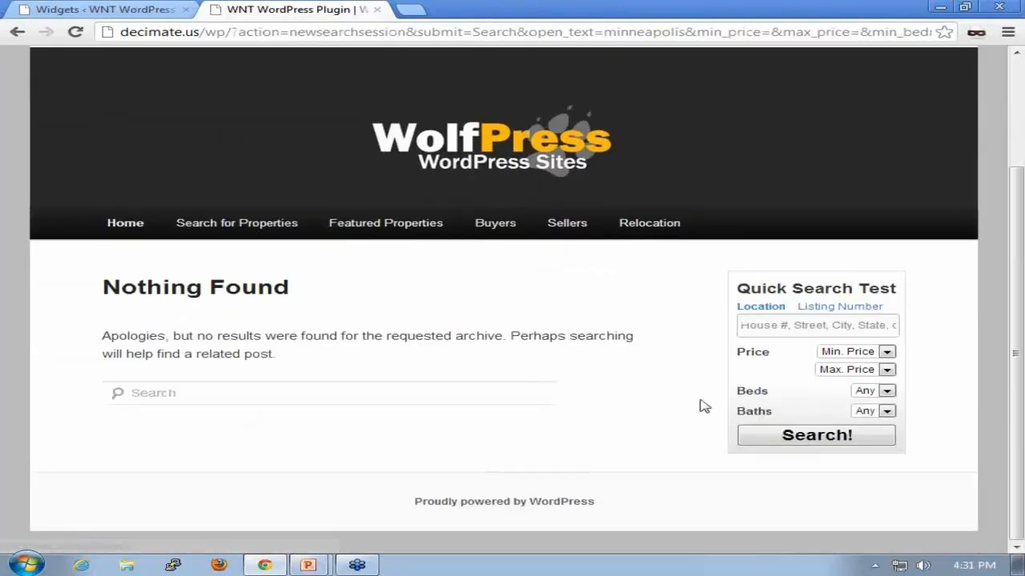
# Run a search with no criteria in the Quick Search Test widget and close the site preview.
pyautogui.click(813, 436)
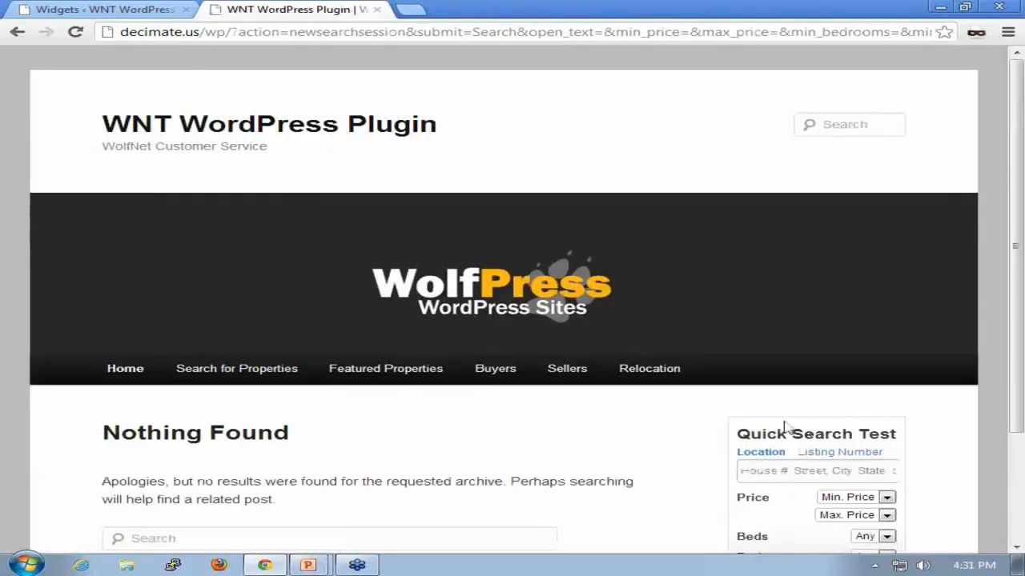
pyautogui.click(378, 10)
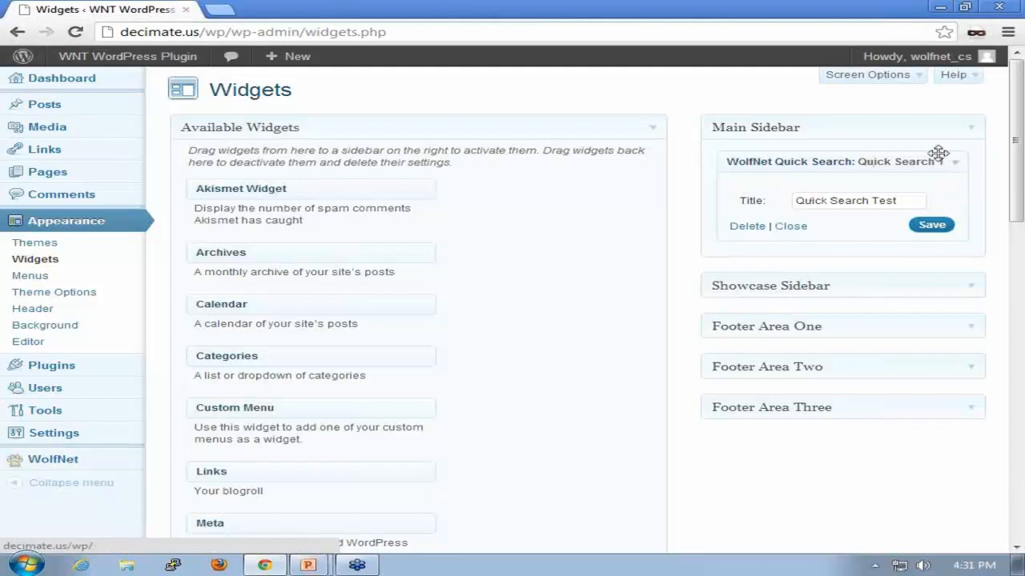
# Remove the Quick Search widget from the Main Sidebar and add the WolfNet Featured Listings widget to Footer Area One.
pyautogui.click(931, 229)
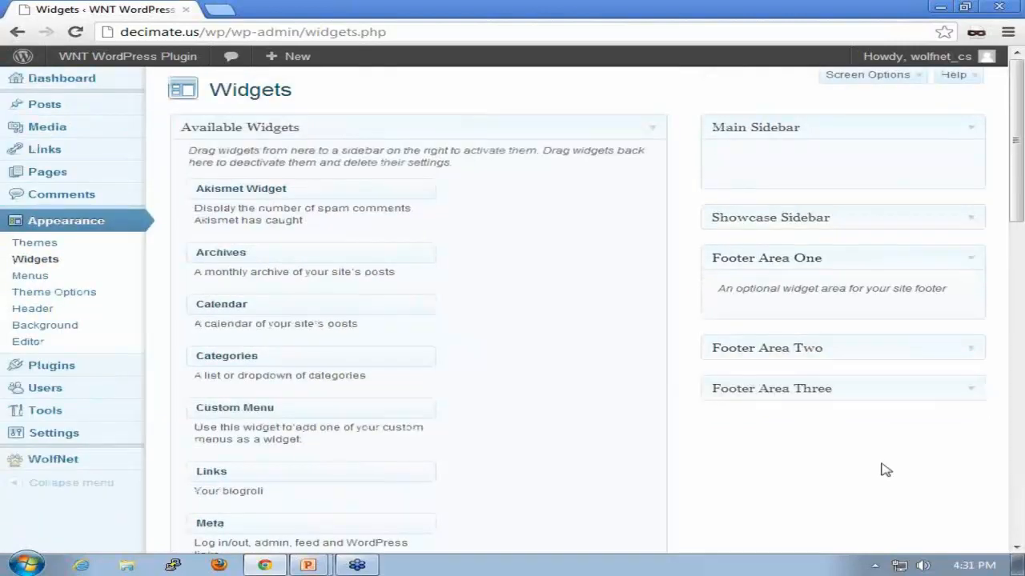
pyautogui.scroll(-6, 846, 445)
pyautogui.scroll(-3, 727, 440)
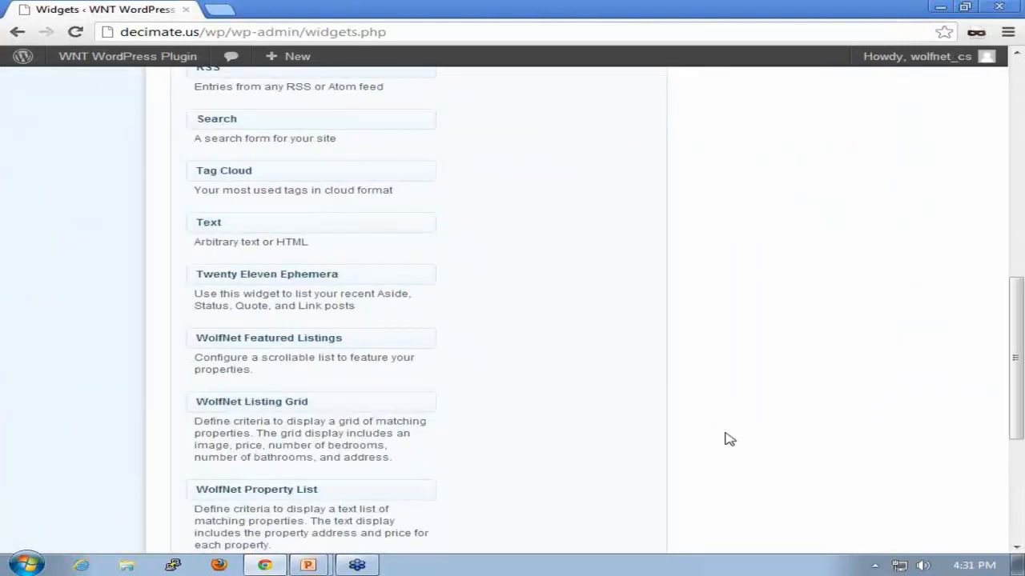
pyautogui.scroll(-4, 545, 416)
pyautogui.scroll(4, 544, 416)
pyautogui.scroll(1, 423, 476)
pyautogui.moveTo(296, 417); pyautogui.dragTo(828, 313)
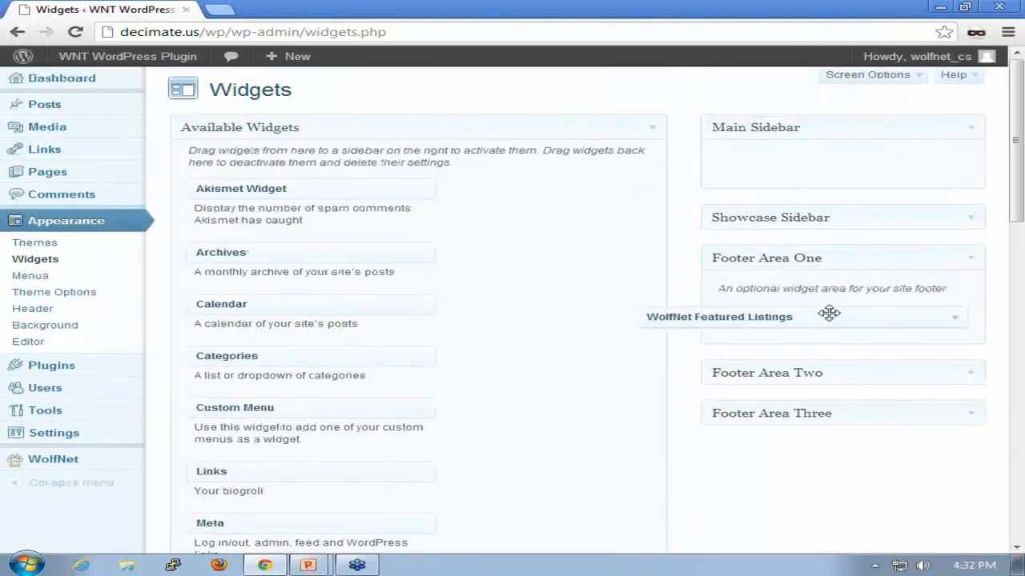
# Title the footer's Featured Listings widget "Scrolling Houses!" and save it.
pyautogui.click(792, 359)
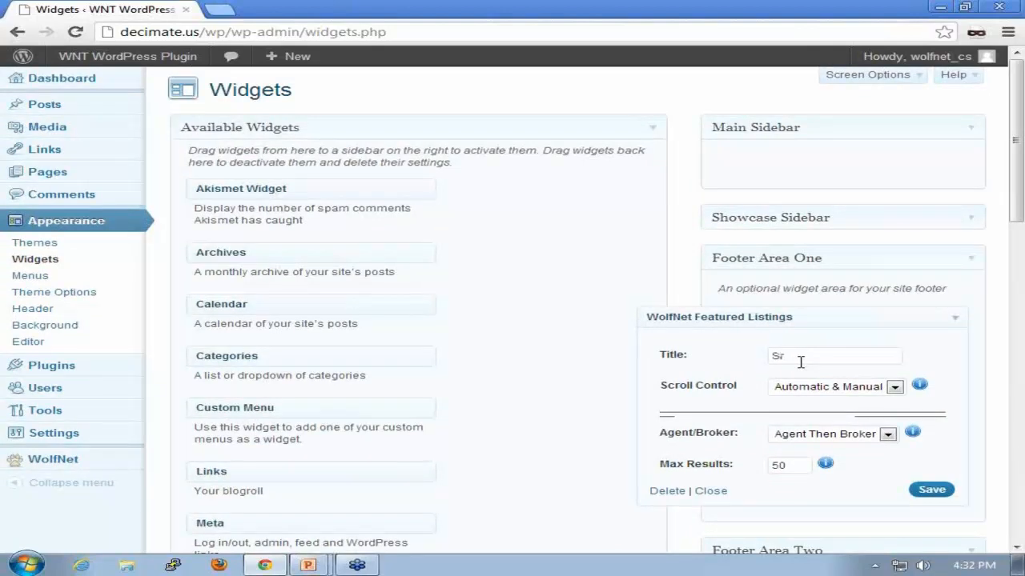
pyautogui.write('Scrolling Houses!')
pyautogui.click(935, 491)
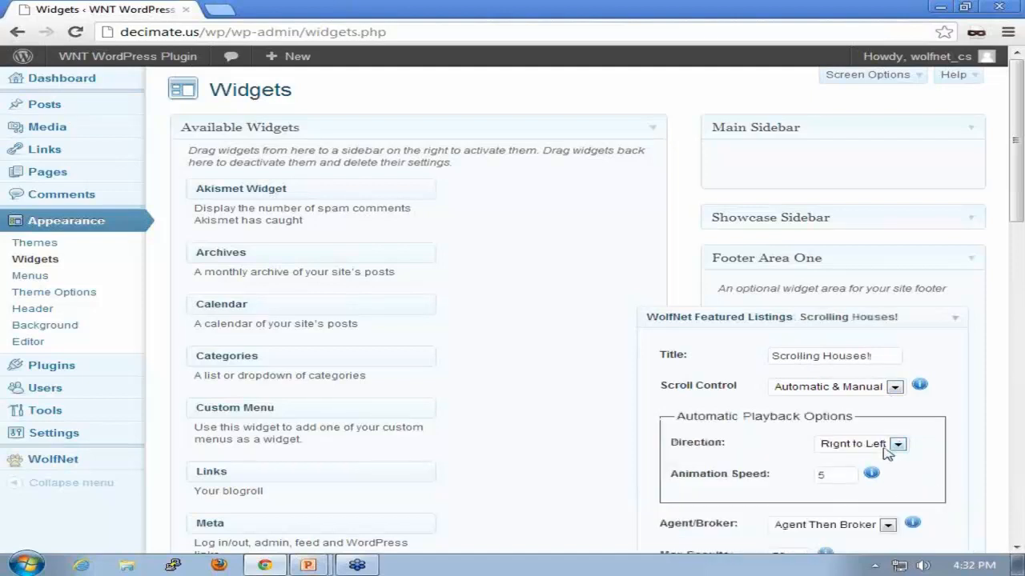
pyautogui.scroll(-2, 889, 449)
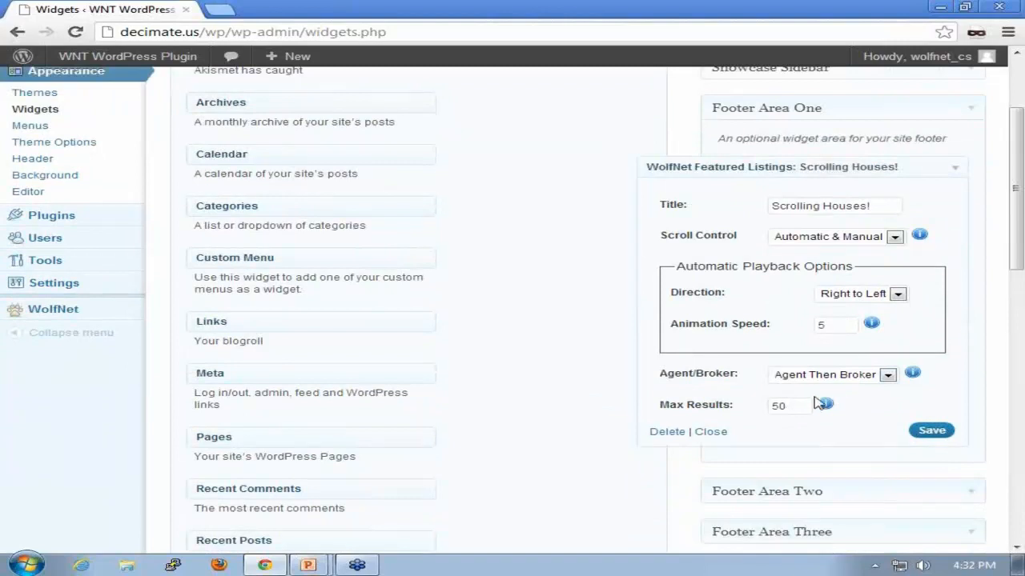
pyautogui.click(935, 434)
pyautogui.scroll(2, 561, 205)
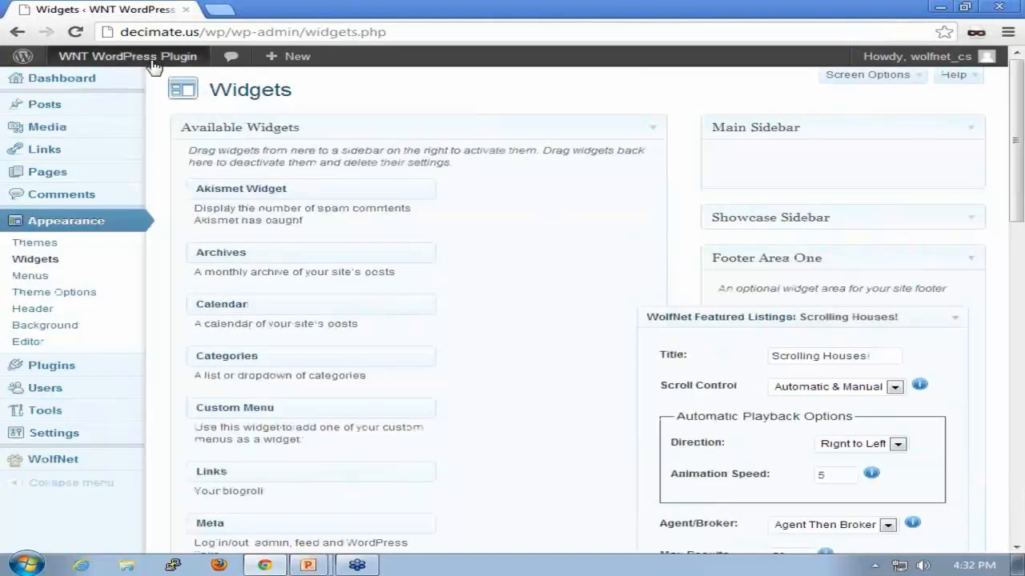
# Preview the public site full screen in another tab, examine the Scrolling Houses! listings in the footer, and close the preview.
pyautogui.moveTo(120, 58)
pyautogui.middleClick(112, 83)
pyautogui.click(332, 11)
pyautogui.press('F11')
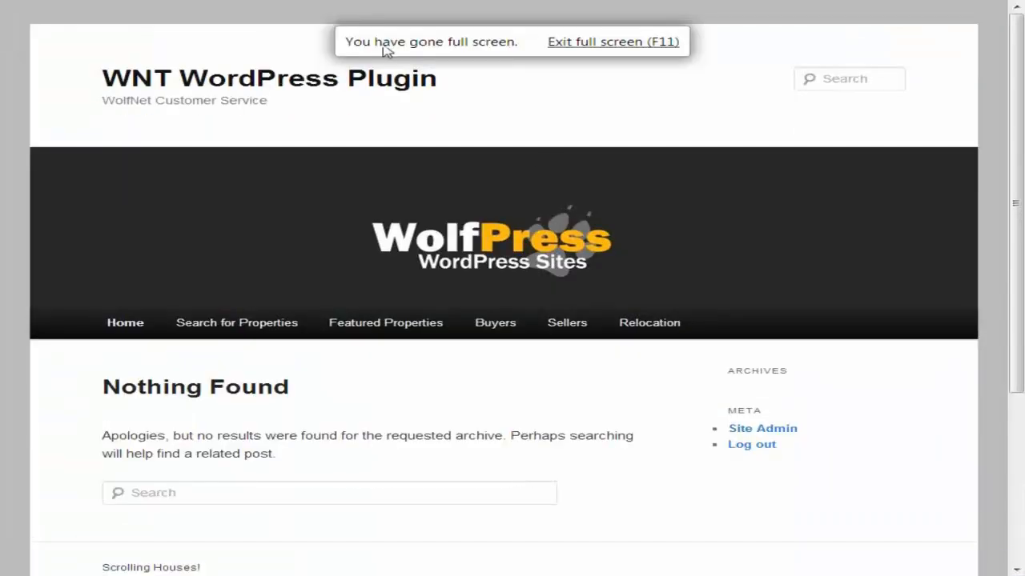
pyautogui.scroll(-3, 622, 256)
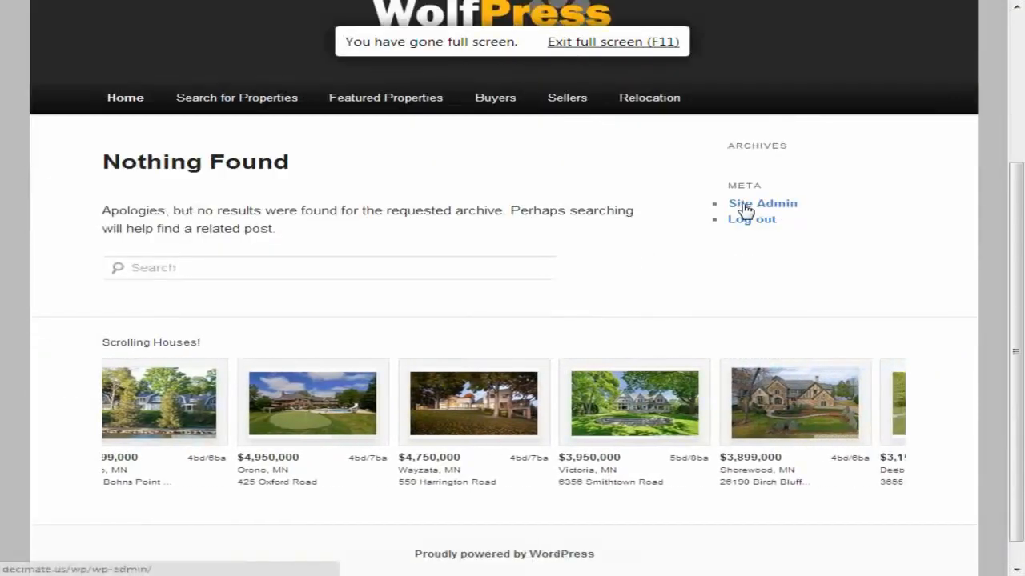
pyautogui.click(744, 207)
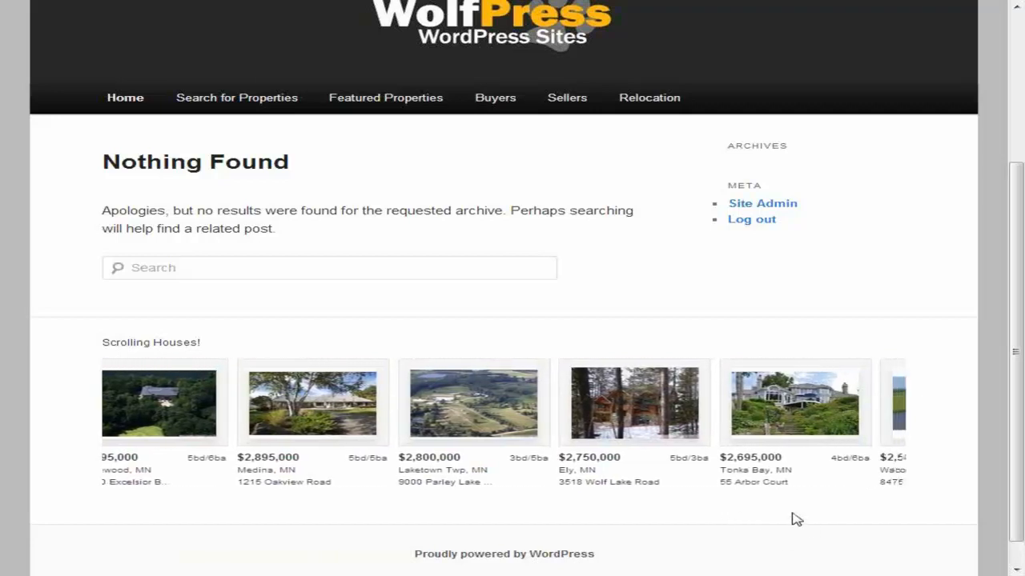
pyautogui.scroll(1, 842, 290)
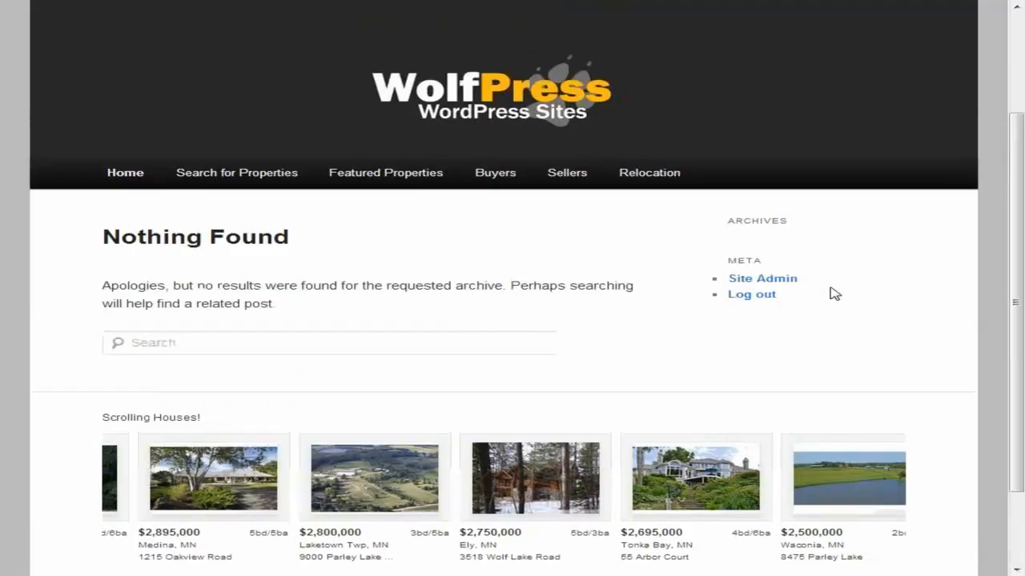
pyautogui.scroll(2, 830, 289)
pyautogui.press('F11')
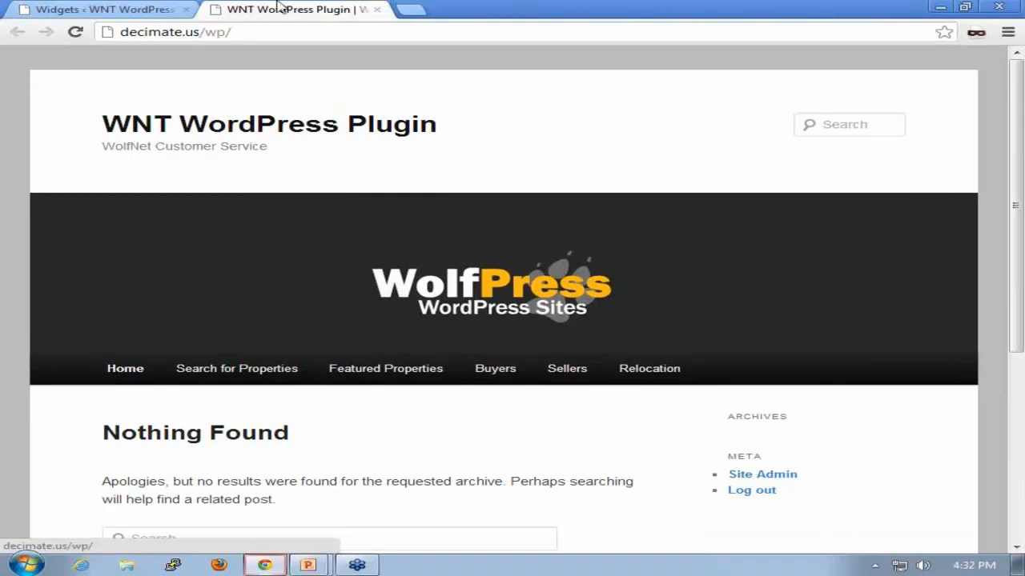
pyautogui.click(377, 9)
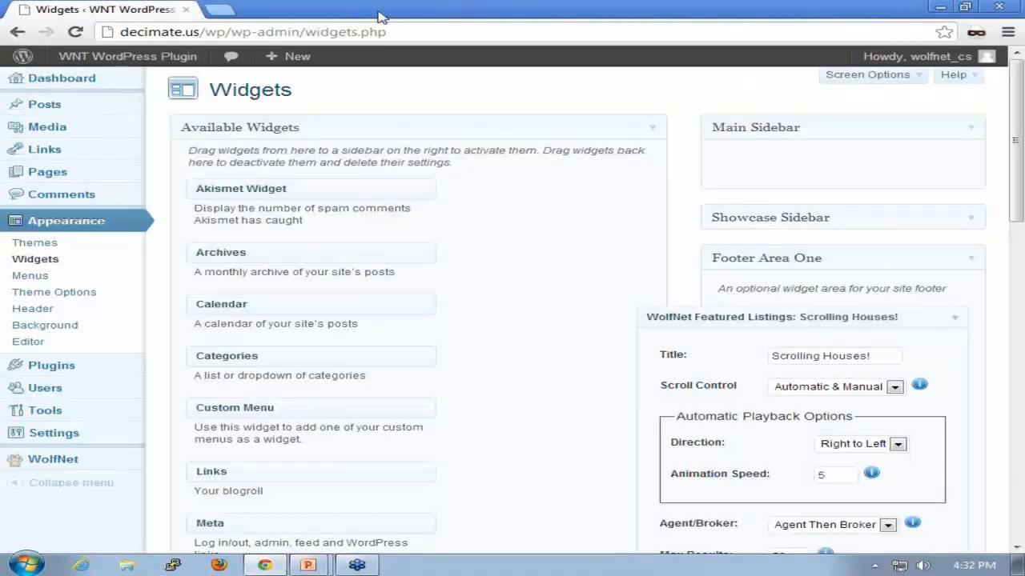
# Delete the Scrolling Houses! widget from Footer Area One.
pyautogui.scroll(-2, 598, 313)
pyautogui.scroll(1, 598, 312)
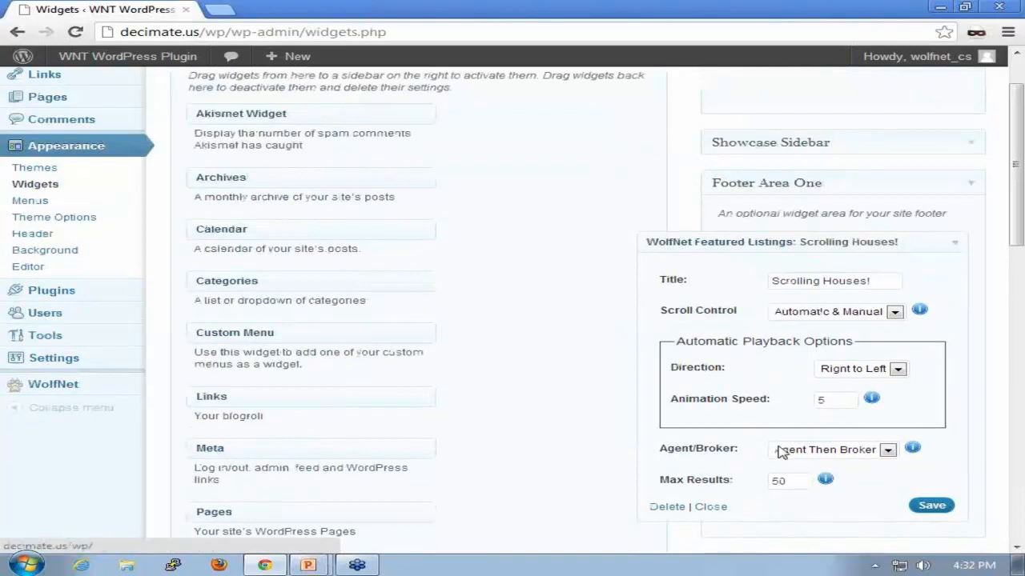
pyautogui.click(665, 508)
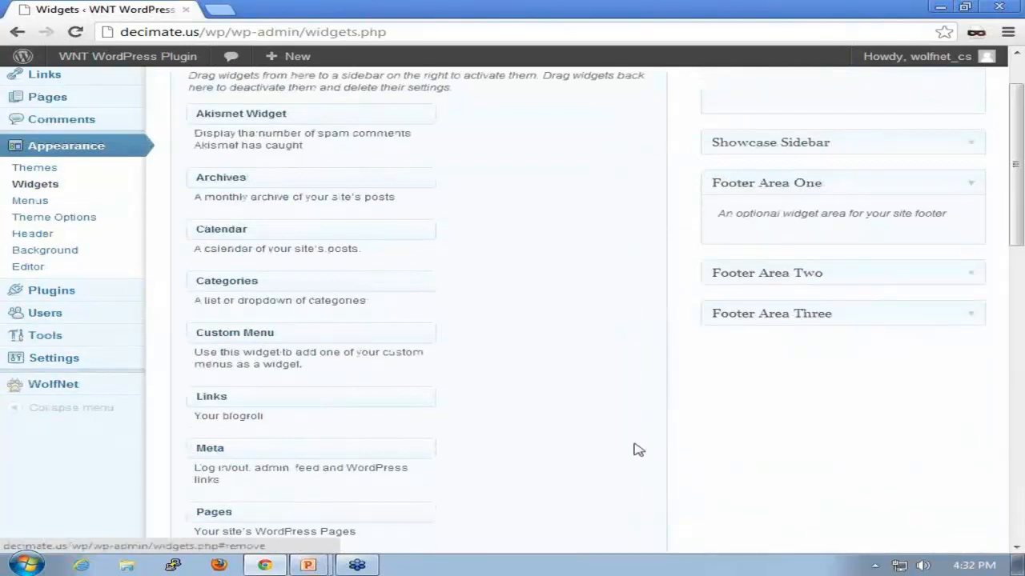
pyautogui.scroll(1, 780, 422)
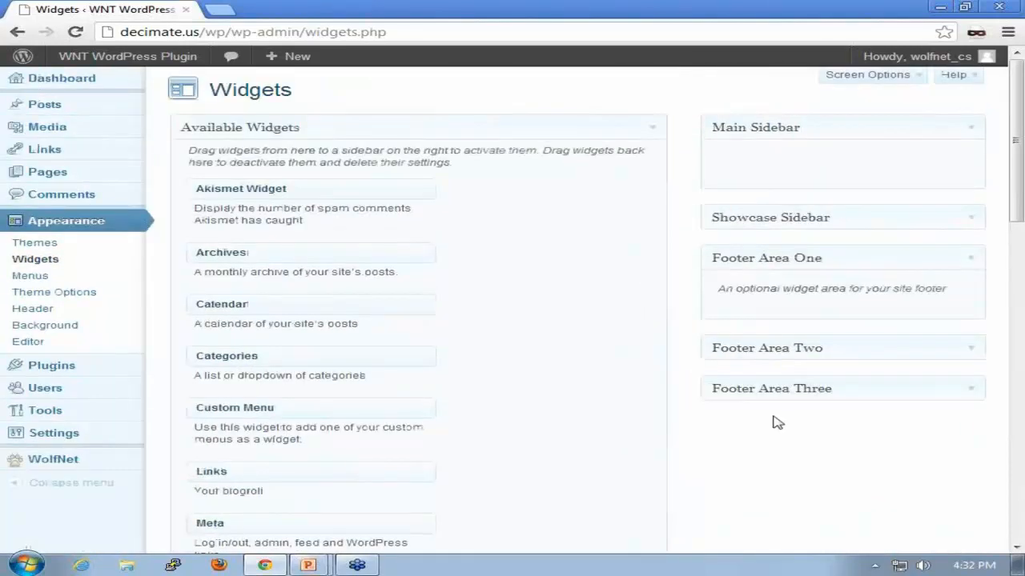
# Switch to the slide presentation and advance to the slide about using plugin items within posts and pages.
pyautogui.press('F11')
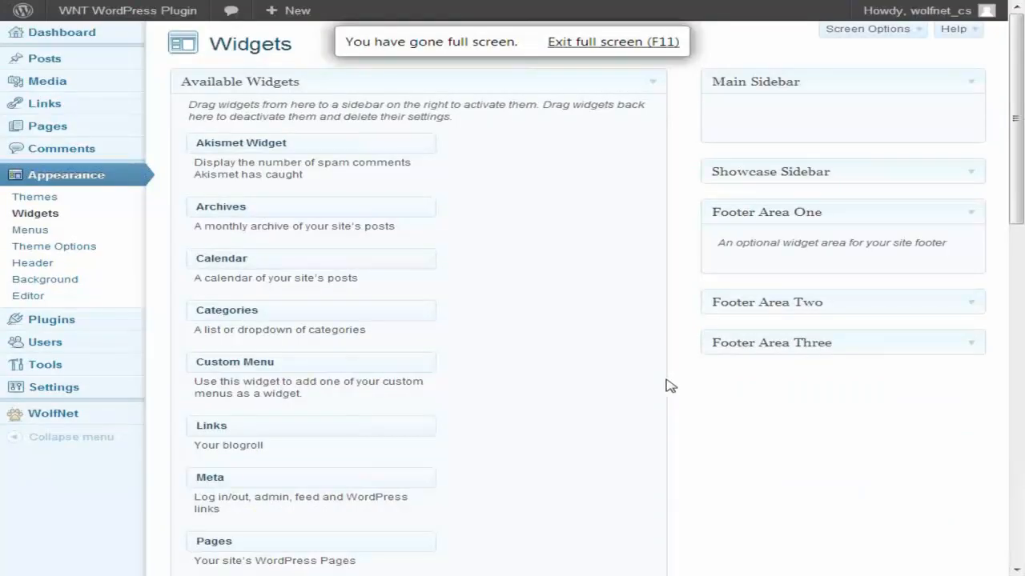
pyautogui.hotkey('alt', 'Tab')
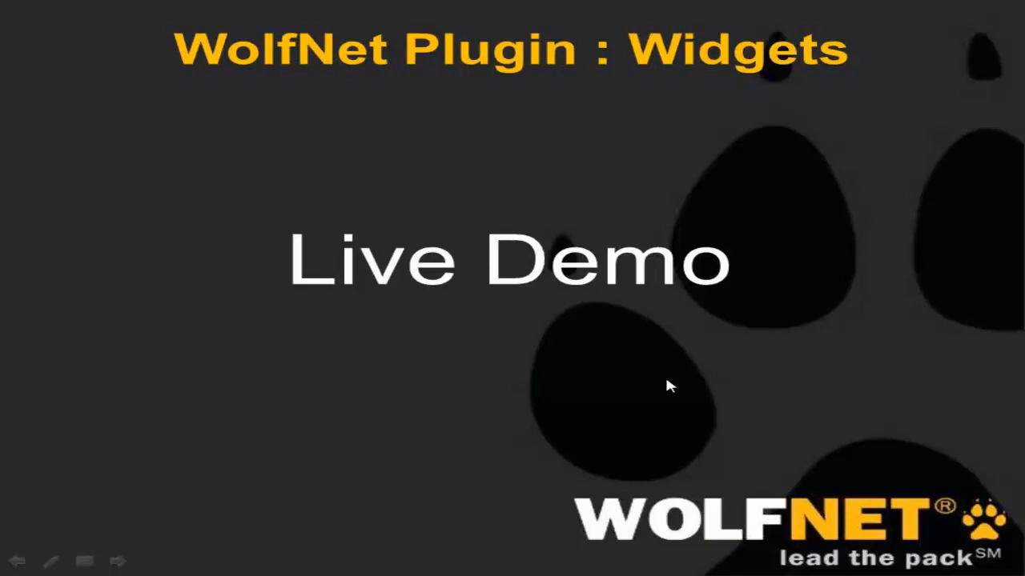
pyautogui.click(667, 384)
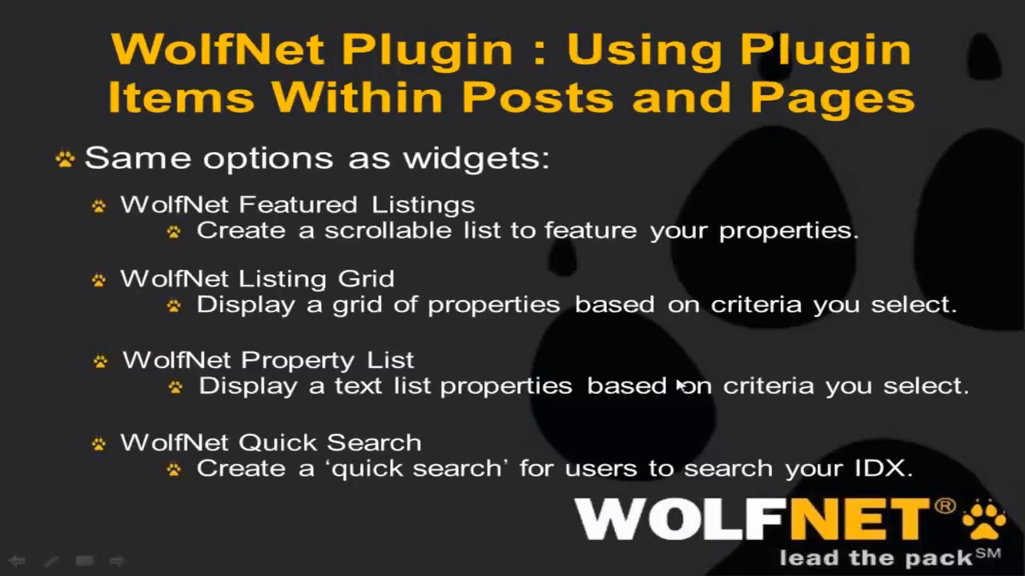
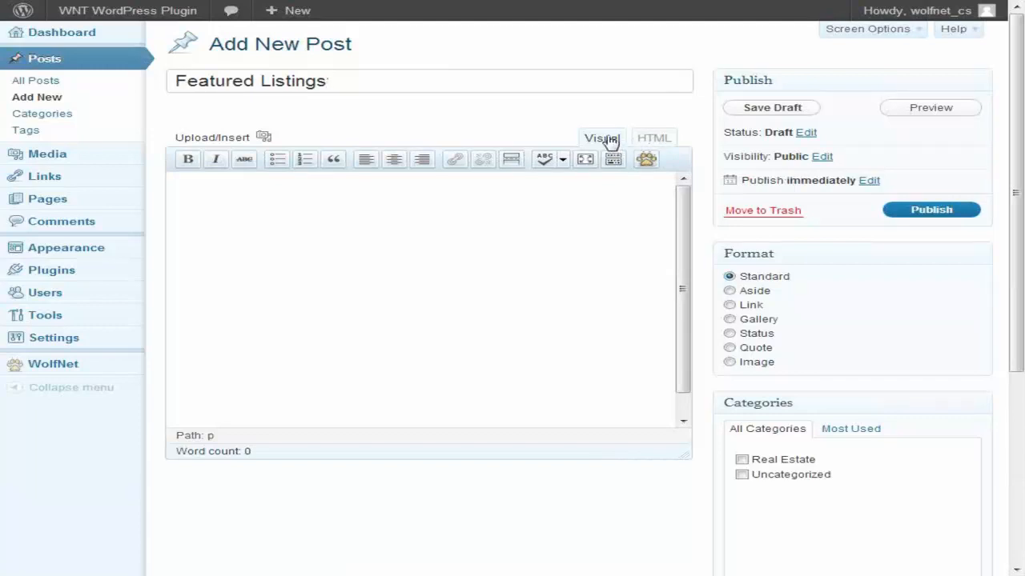
# Insert a WolfNet Featured Listing shortcode into the post, titled "Featured Listings", with animation speed 20 and maximum results 25.
pyautogui.click(647, 160)
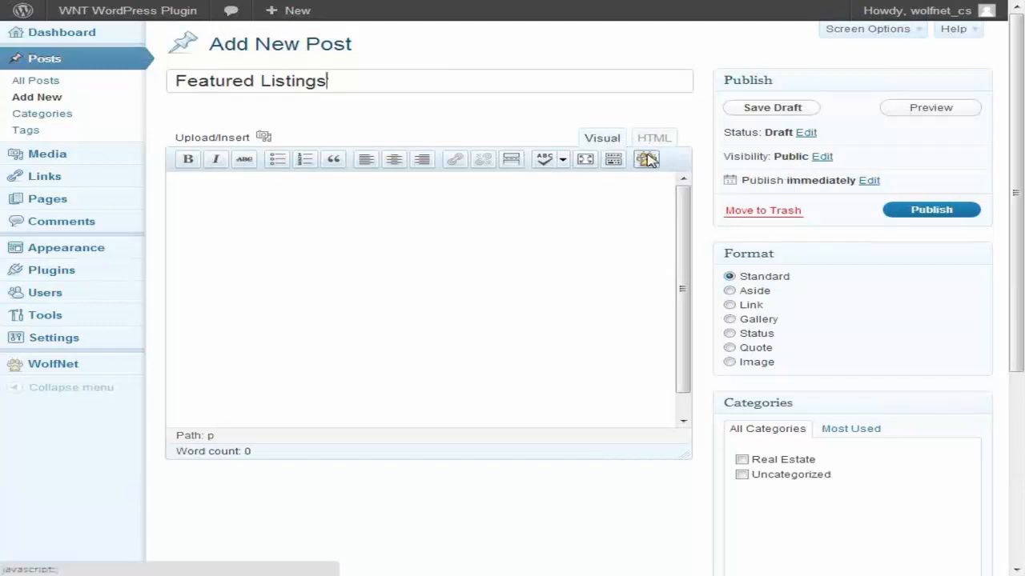
pyautogui.click(534, 167)
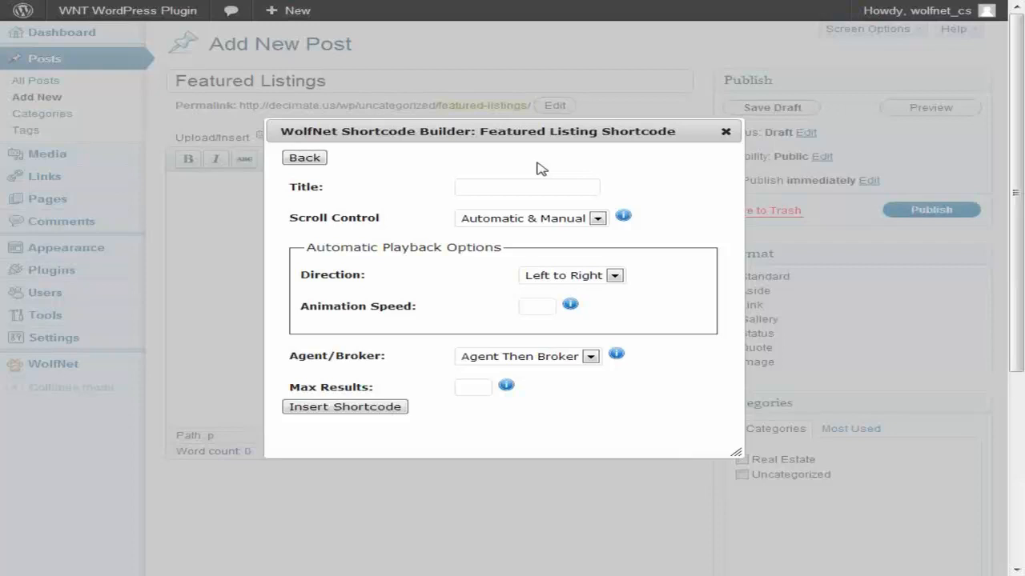
pyautogui.click(513, 184)
pyautogui.write('FE')
pyautogui.press('BackSpace')
pyautogui.write('eatured Listings')
pyautogui.moveTo(567, 306)
pyautogui.click(471, 386)
pyautogui.write('25')
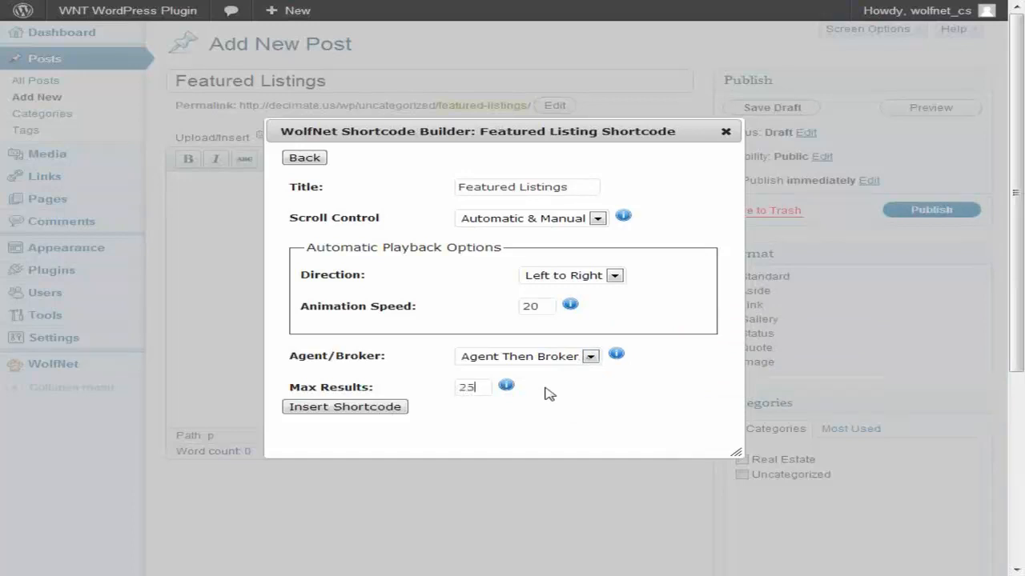
pyautogui.click(368, 408)
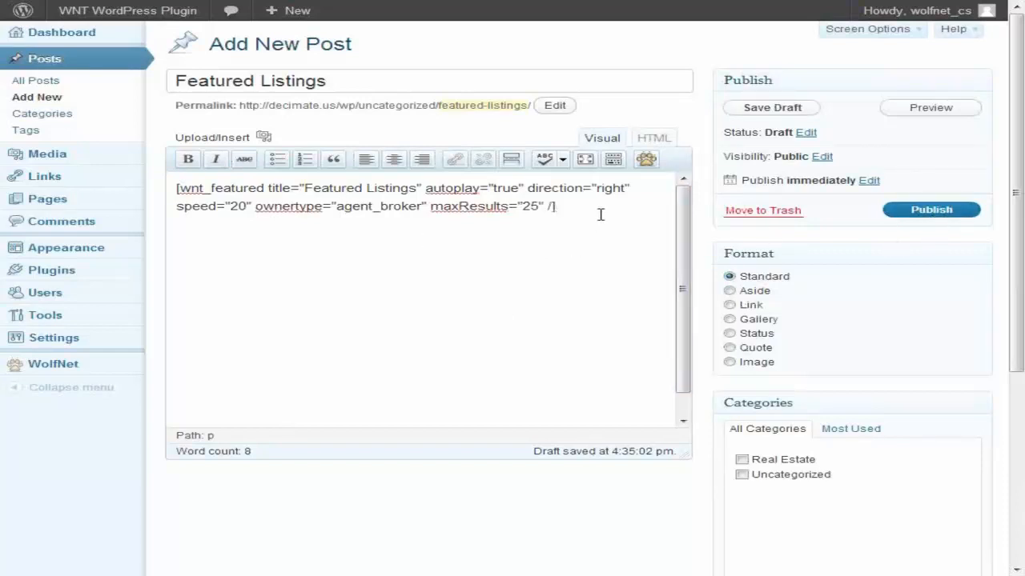
# Add the line "Check out my listings!" above the shortcode and publish the post.
pyautogui.click(177, 192)
pyautogui.press('Return')
pyautogui.press('Return')
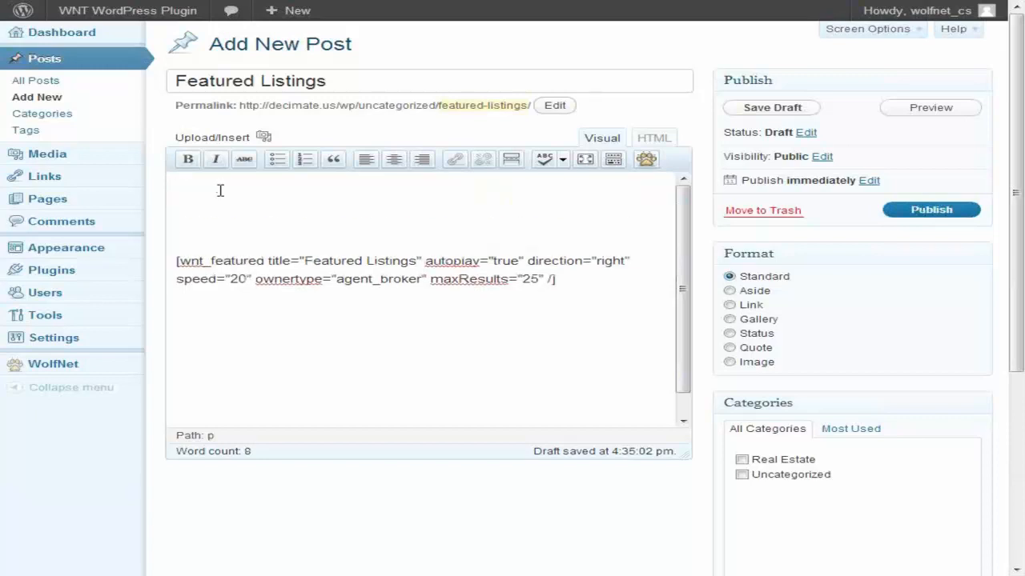
pyautogui.write('Check out my listings!')
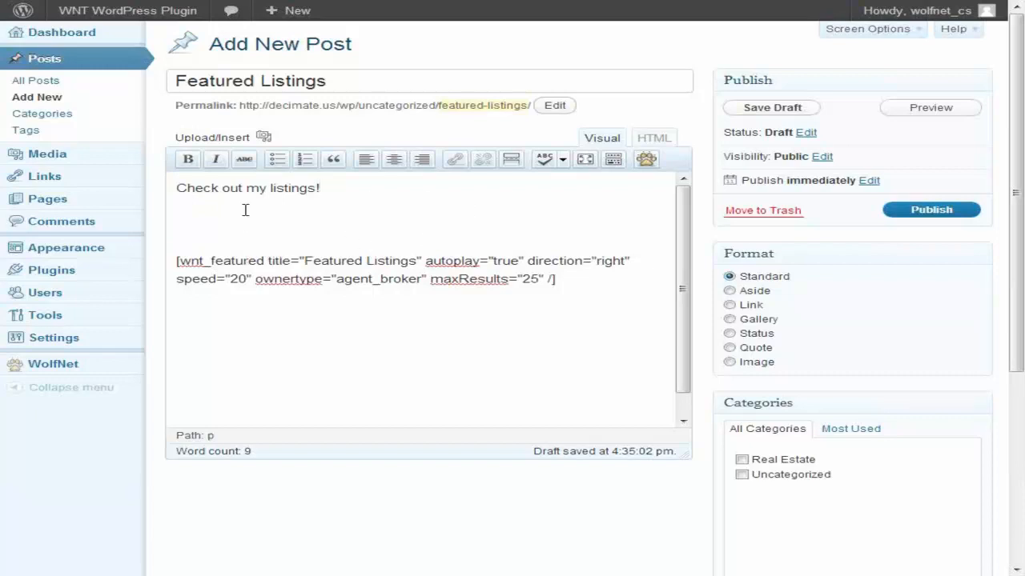
pyautogui.press('BackSpace')
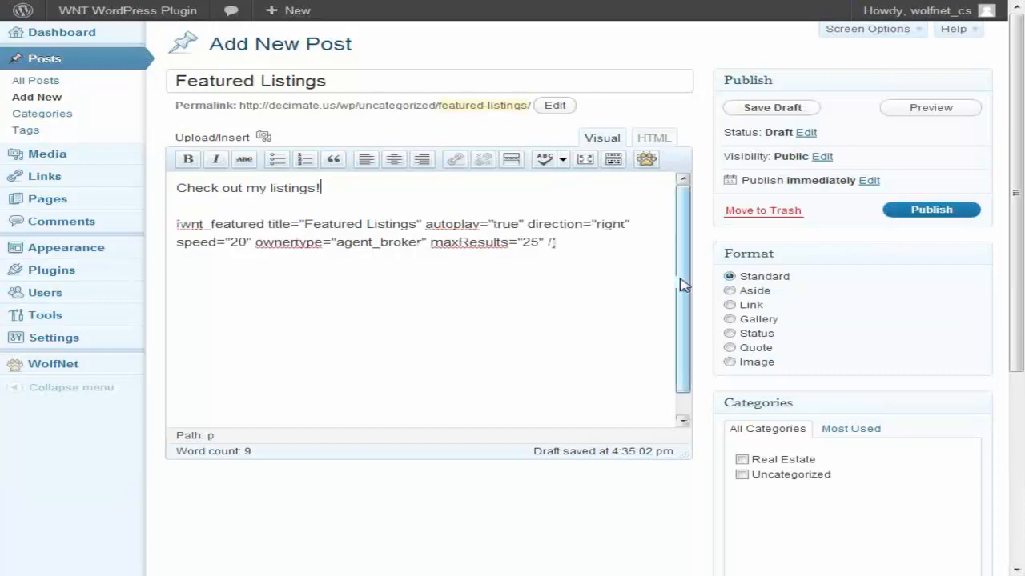
pyautogui.click(928, 210)
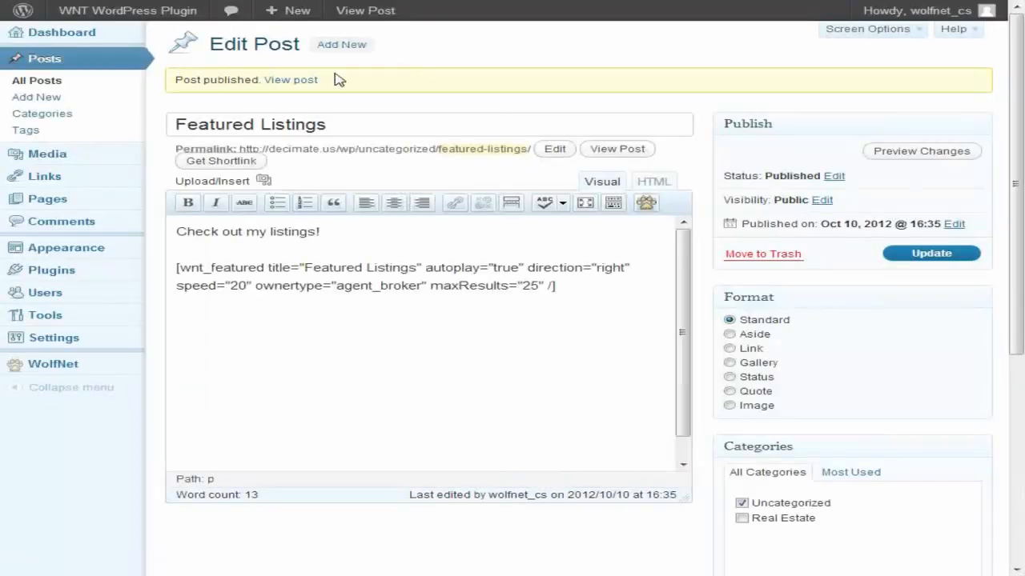
# View the published Featured Listings post in another tab and examine its intro text and scrolling property list.
pyautogui.press('F11')
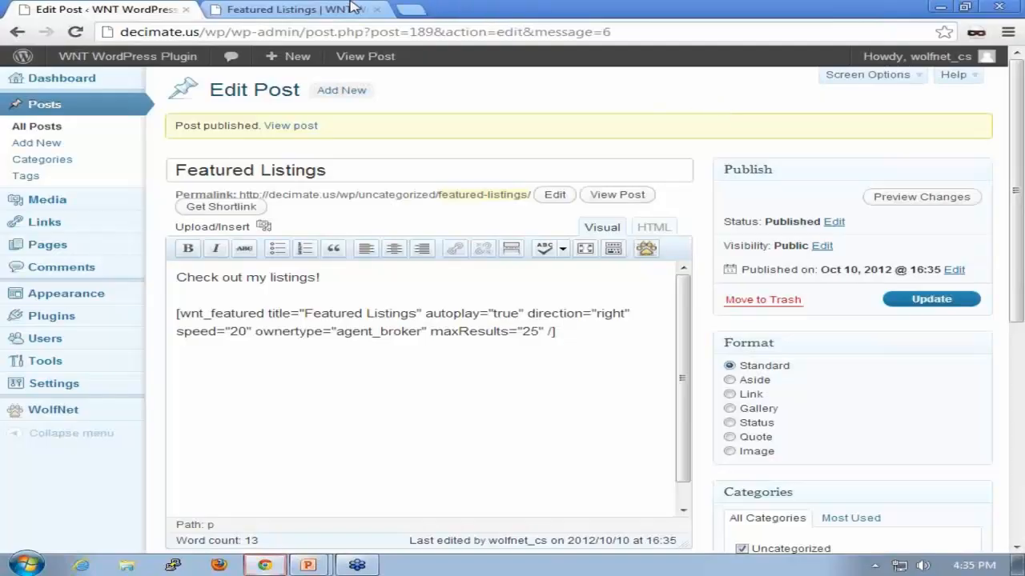
pyautogui.click(323, 8)
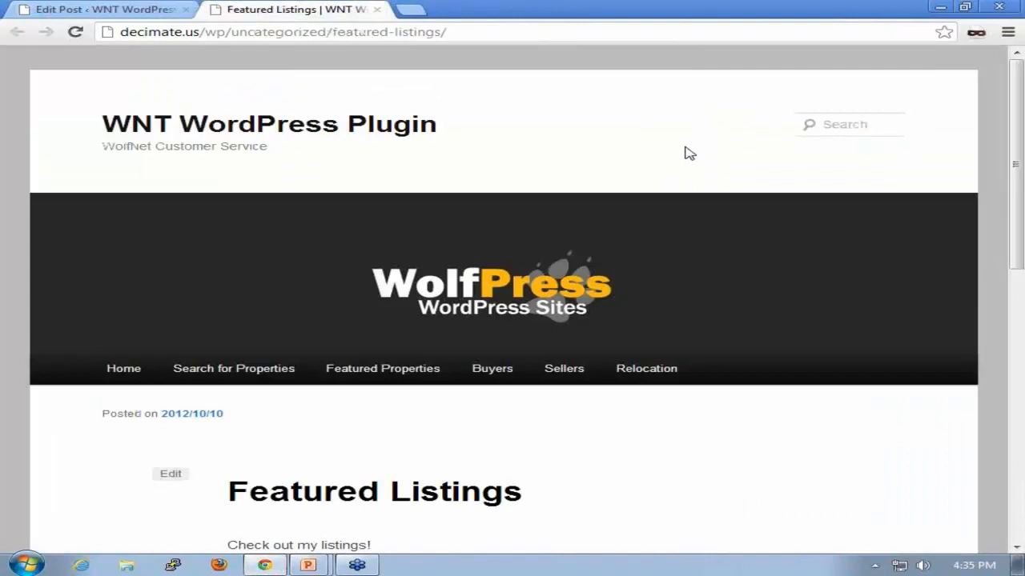
pyautogui.scroll(-2, 685, 154)
pyautogui.scroll(-1, 774, 149)
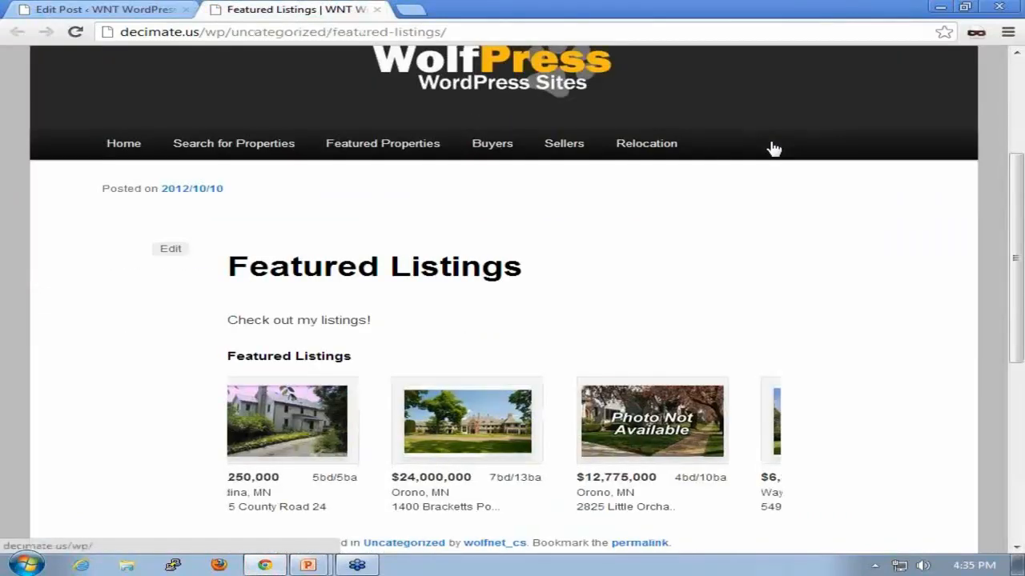
pyautogui.scroll(-1, 774, 148)
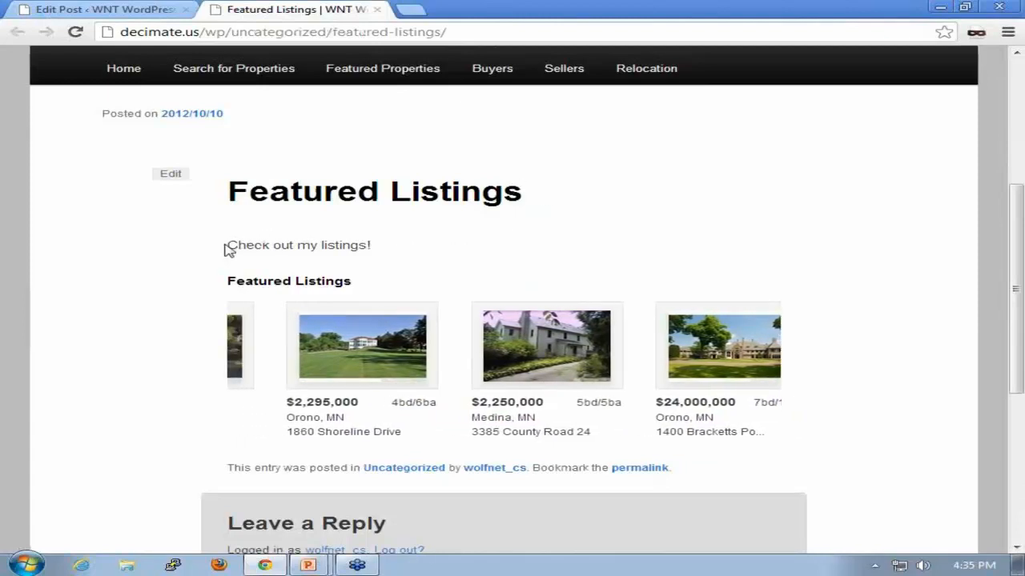
pyautogui.moveTo(227, 245); pyautogui.dragTo(389, 240)
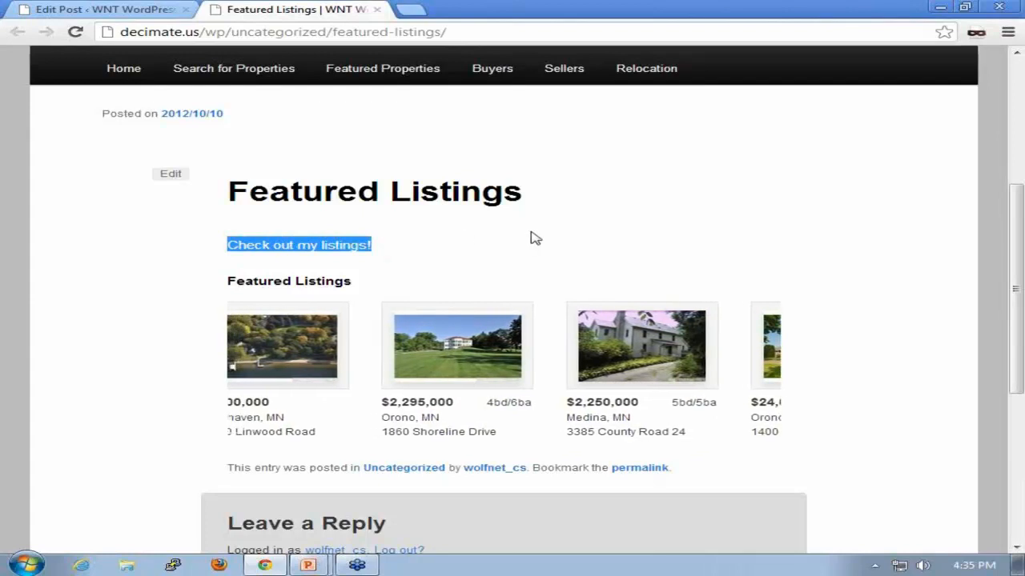
# Examine the shortcode title, scrolling property list and page layout of the published Featured Listings post, and close its browser tab.
pyautogui.click(377, 288)
pyautogui.moveTo(358, 288); pyautogui.dragTo(214, 283)
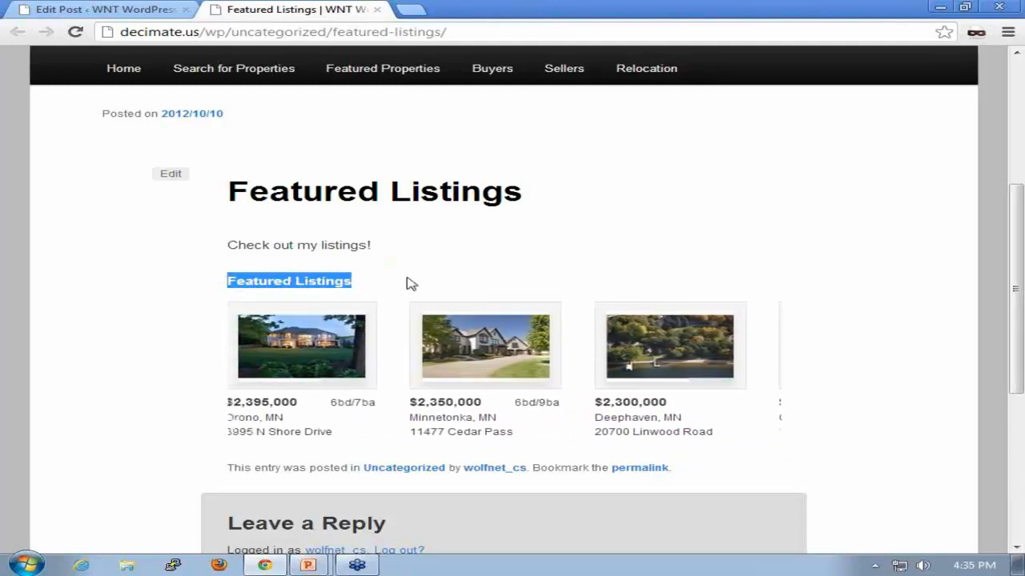
pyautogui.click(472, 237)
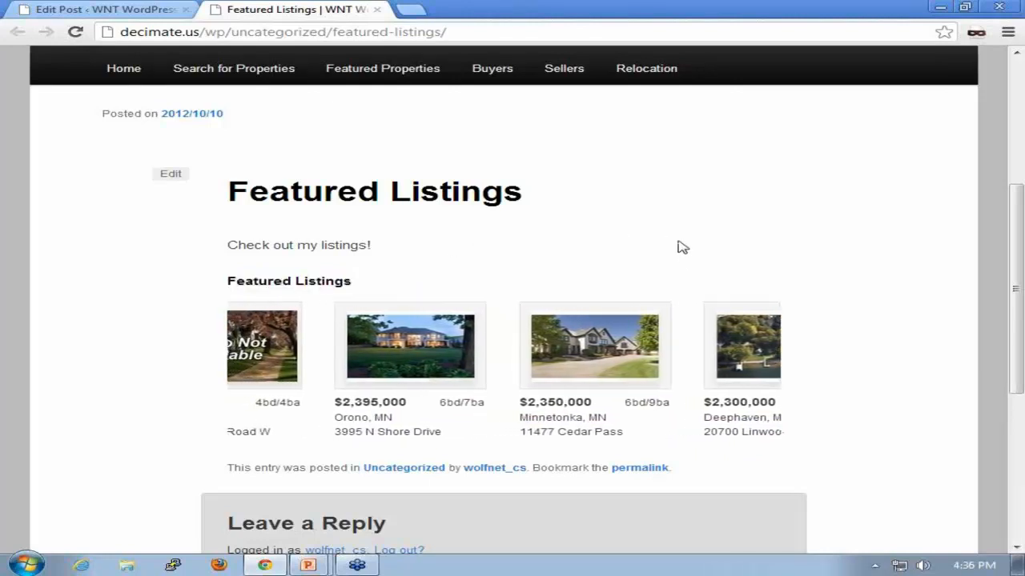
pyautogui.scroll(1, 685, 260)
pyautogui.scroll(1, 686, 260)
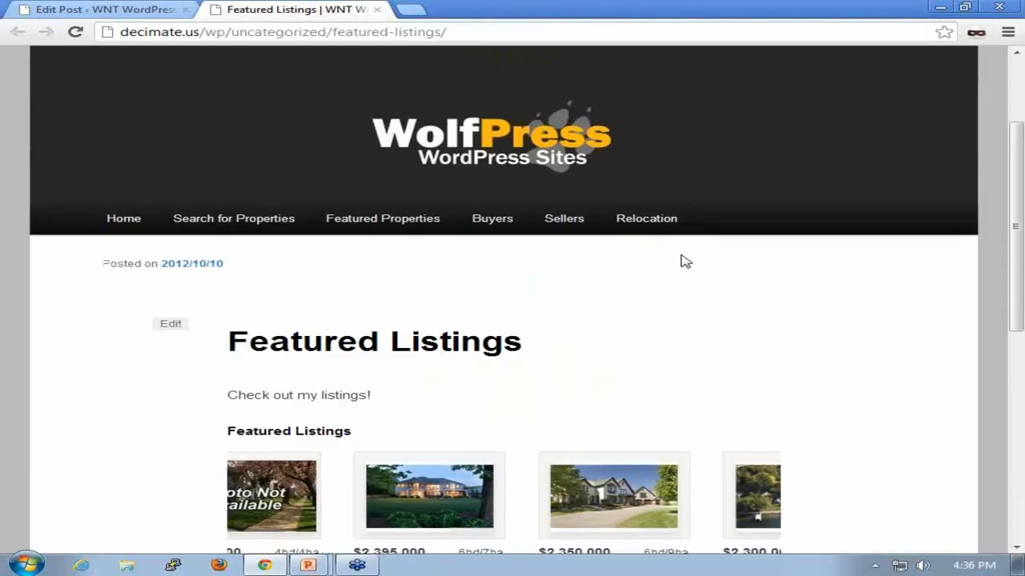
pyautogui.scroll(-1, 685, 260)
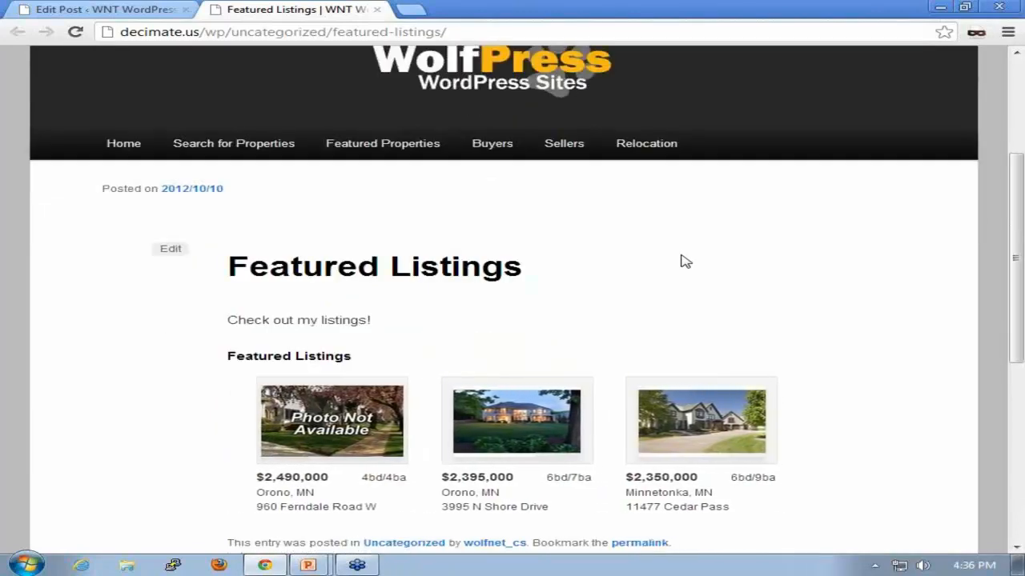
pyautogui.scroll(-1, 684, 260)
pyautogui.scroll(-1, 686, 261)
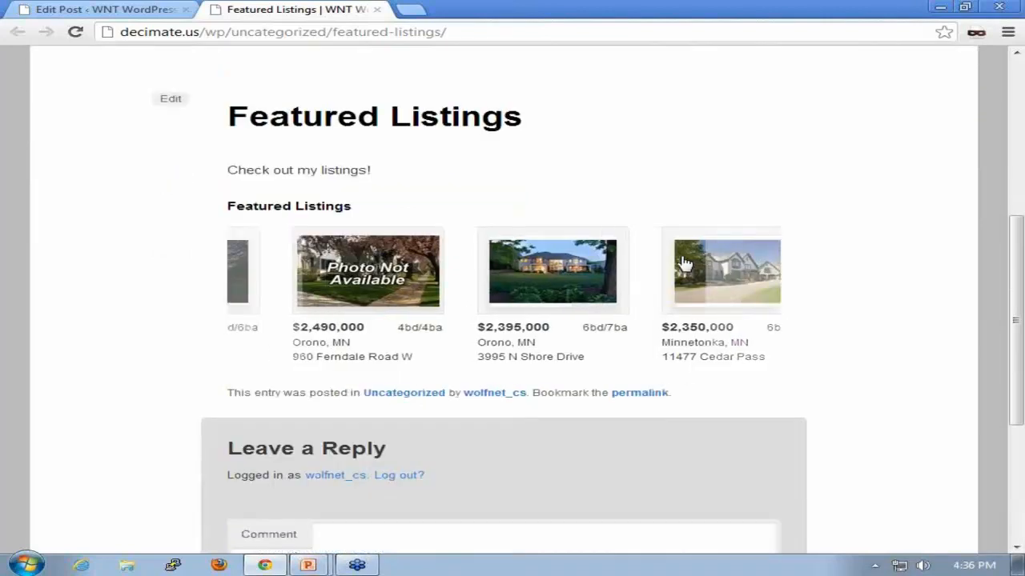
pyautogui.scroll(1, 649, 215)
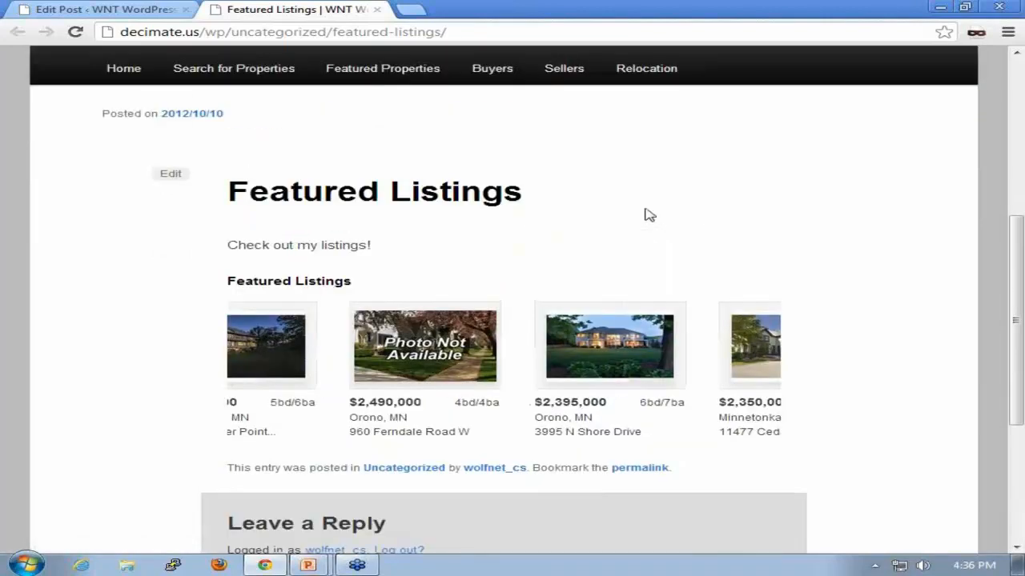
pyautogui.scroll(2, 649, 215)
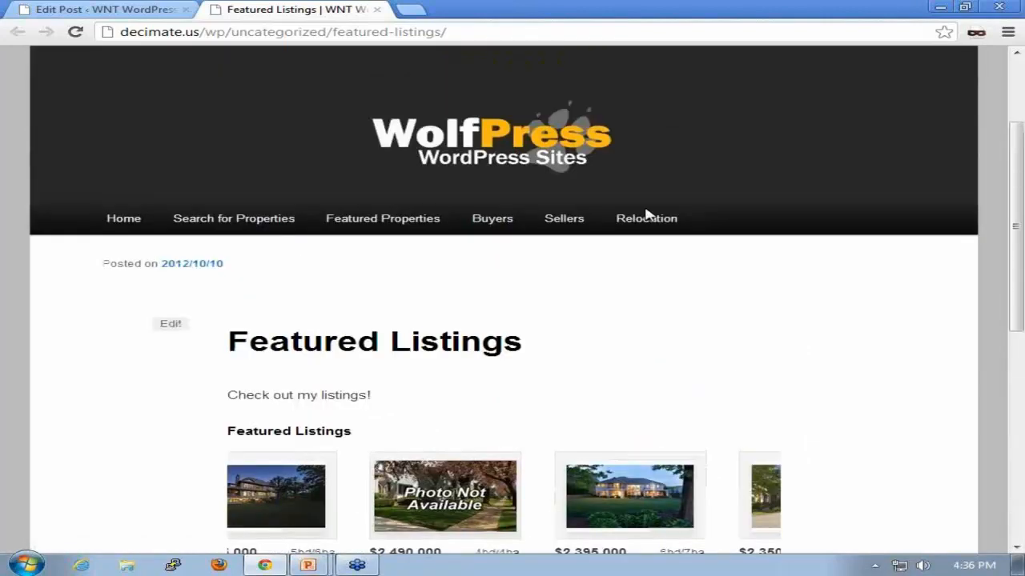
pyautogui.scroll(2, 646, 214)
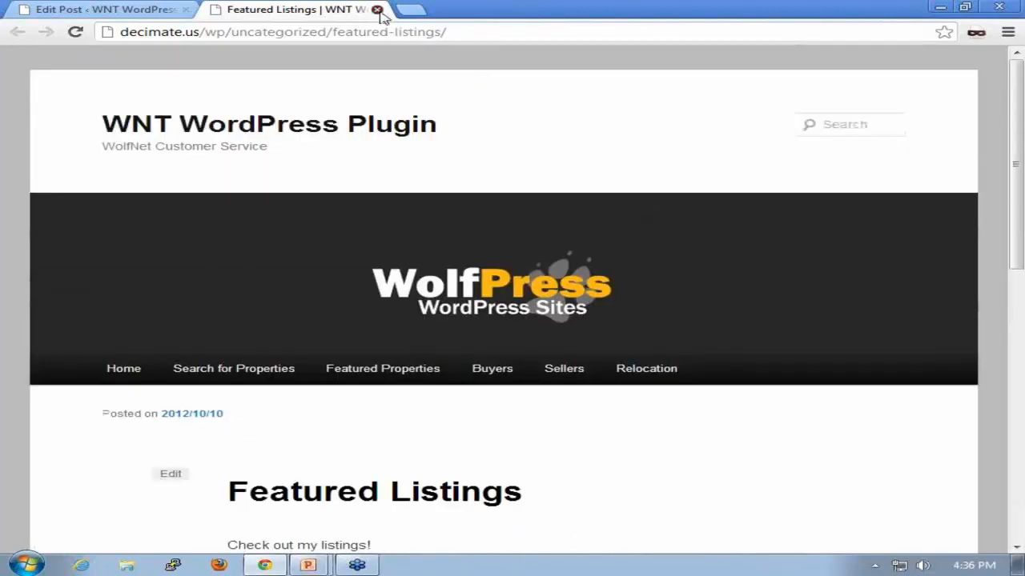
pyautogui.click(377, 9)
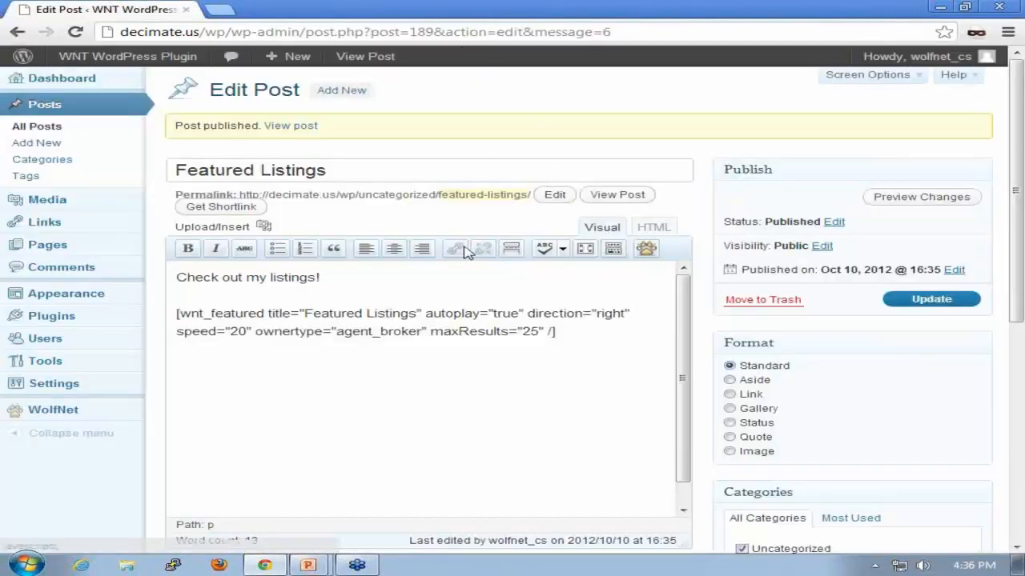
# Start a new post and title it "Listing Grid!".
pyautogui.click(49, 145)
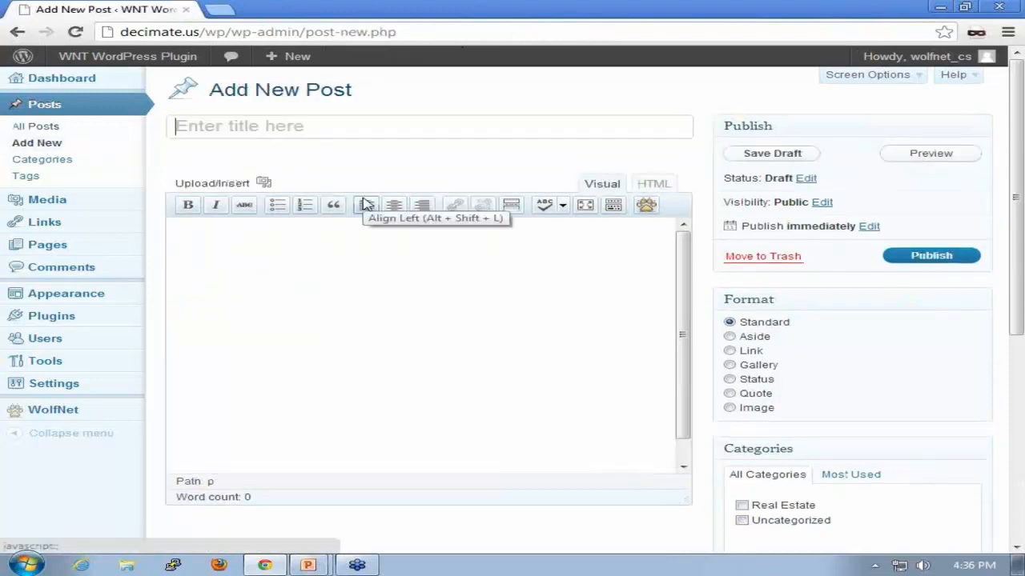
pyautogui.write('Li')
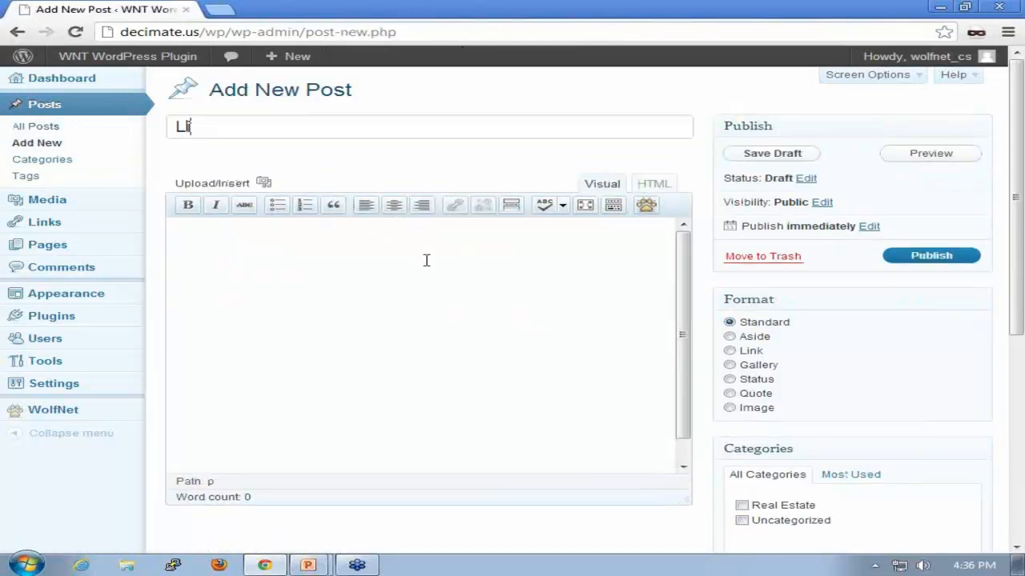
pyautogui.write('sting Grid!')
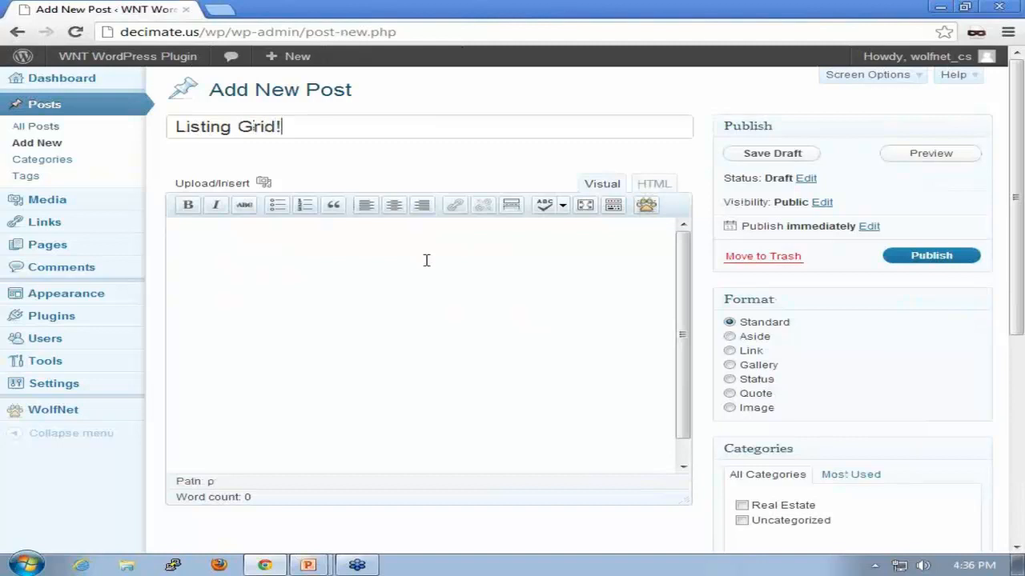
# Insert an untitled WolfNet Listing Grid shortcode in Basic mode with zipcode 55418, all agents/brokers and maximum results 9, and publish the post.
pyautogui.click(649, 208)
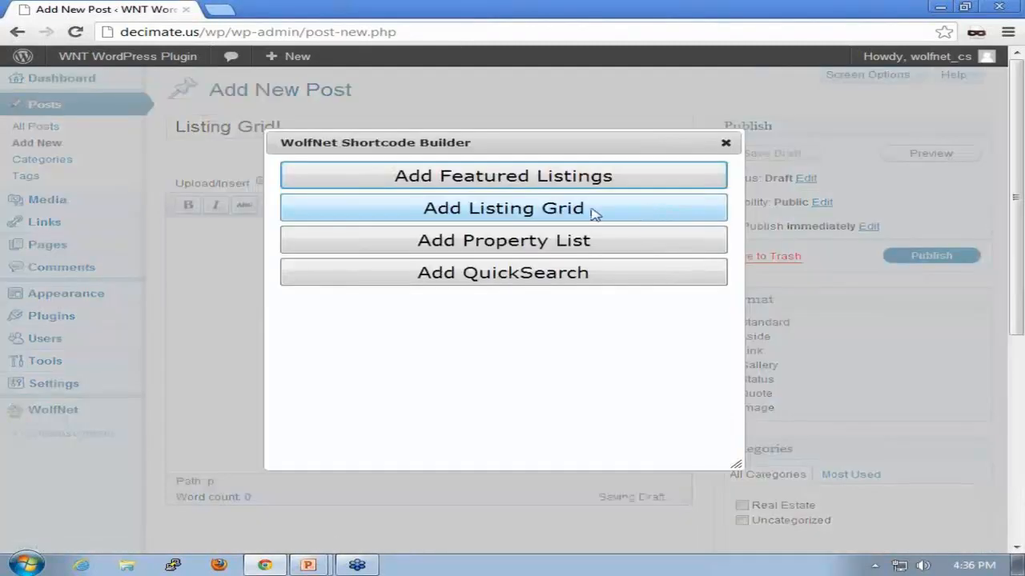
pyautogui.click(425, 207)
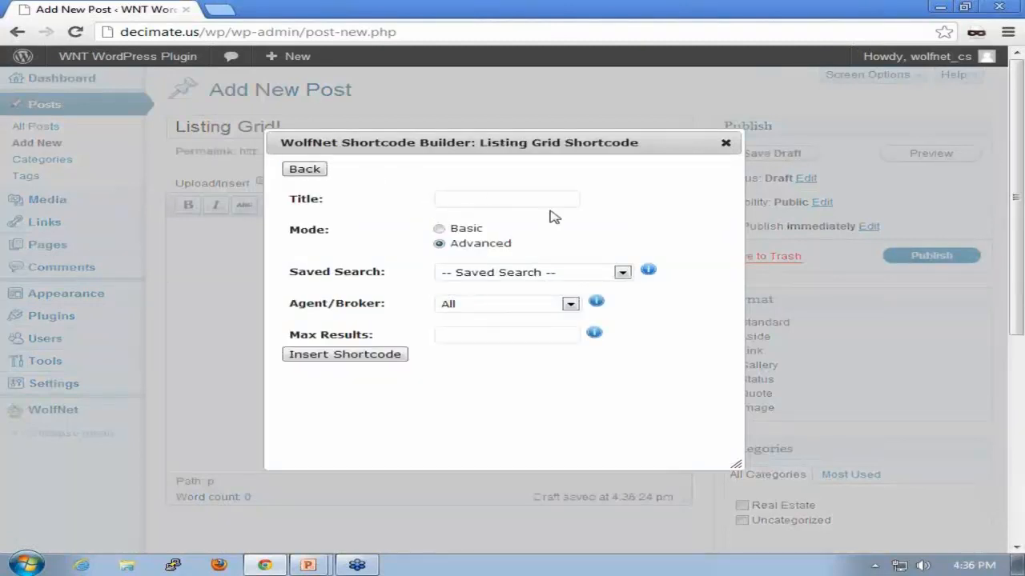
pyautogui.click(489, 198)
pyautogui.click(438, 229)
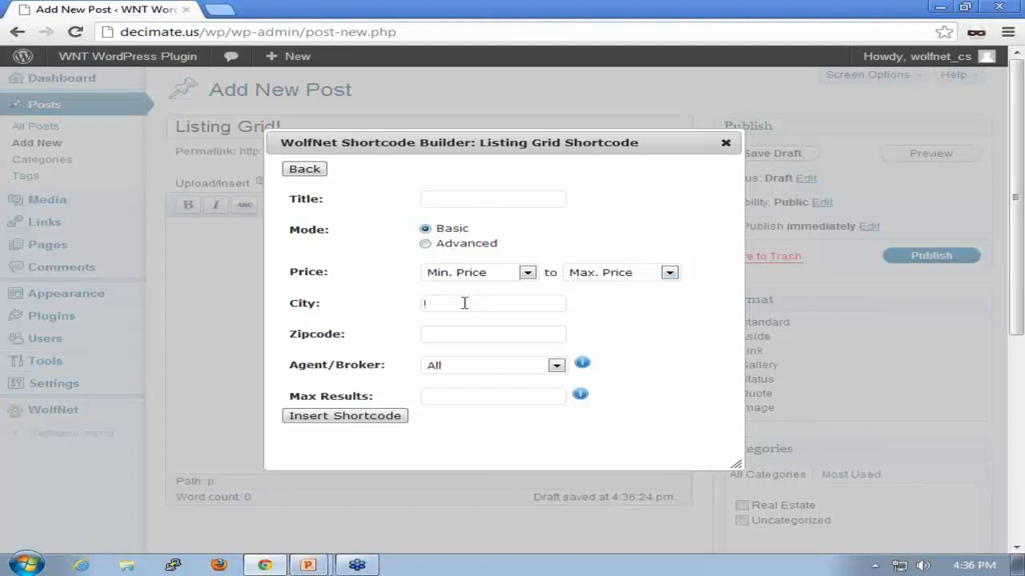
pyautogui.click(468, 336)
pyautogui.write('55')
pyautogui.write('415')
pyautogui.click(476, 396)
pyautogui.click(345, 415)
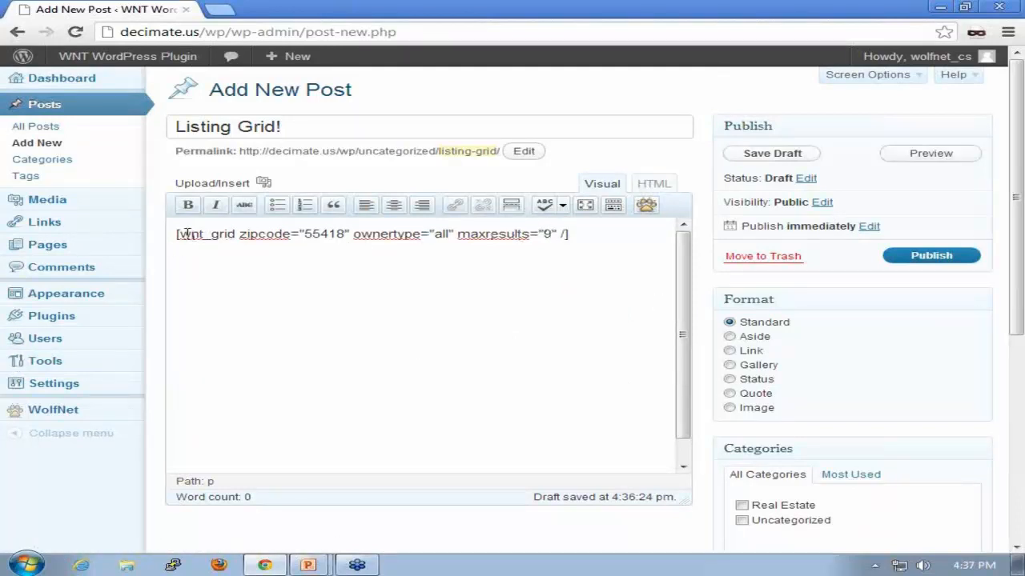
pyautogui.click(920, 256)
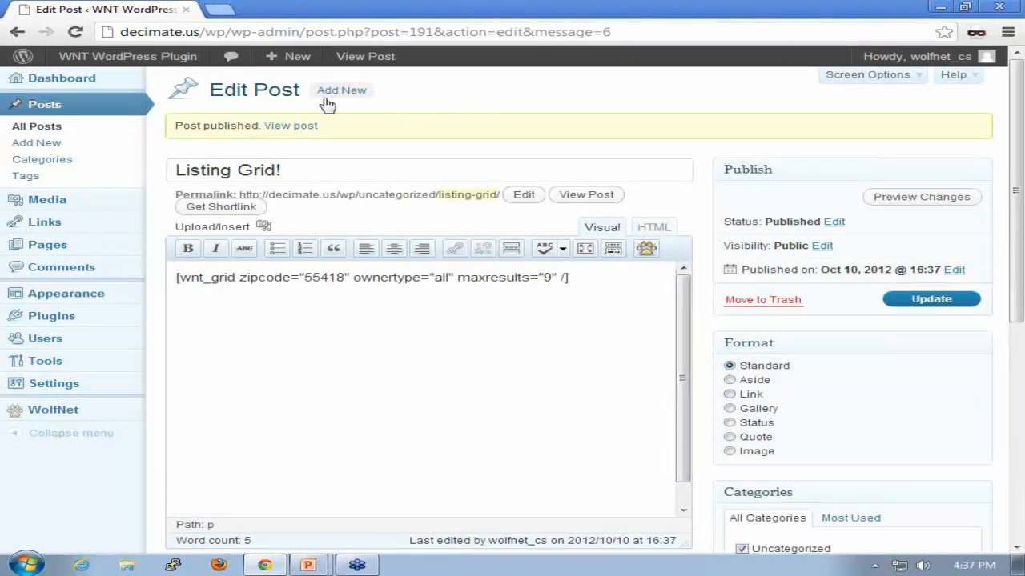
# View the published "Listing Grid!" post in another tab and examine the rows of its property grid down to the comment area.
pyautogui.click(357, 54)
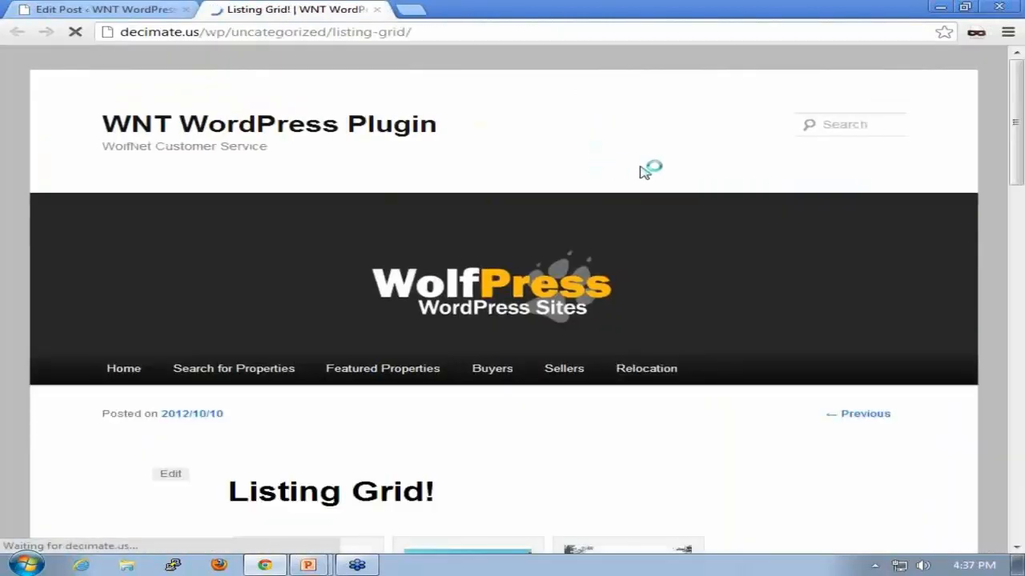
pyautogui.scroll(-2, 651, 149)
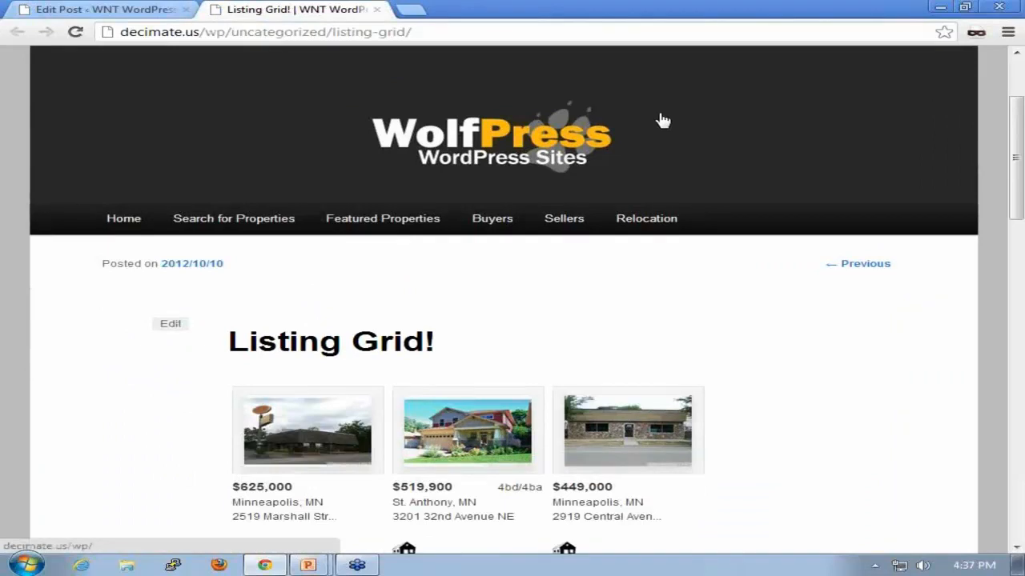
pyautogui.scroll(-2, 672, 126)
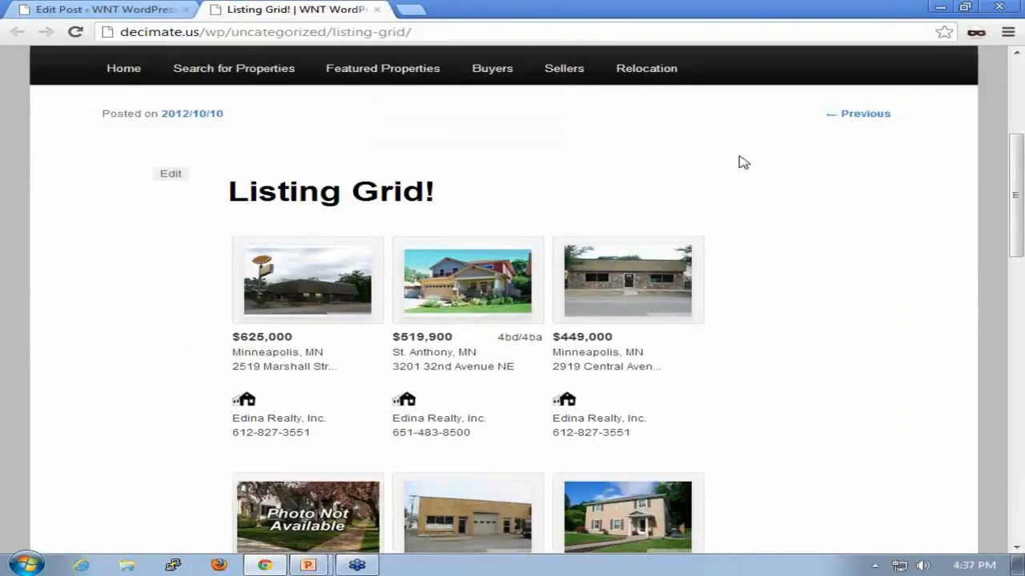
pyautogui.scroll(-1, 735, 176)
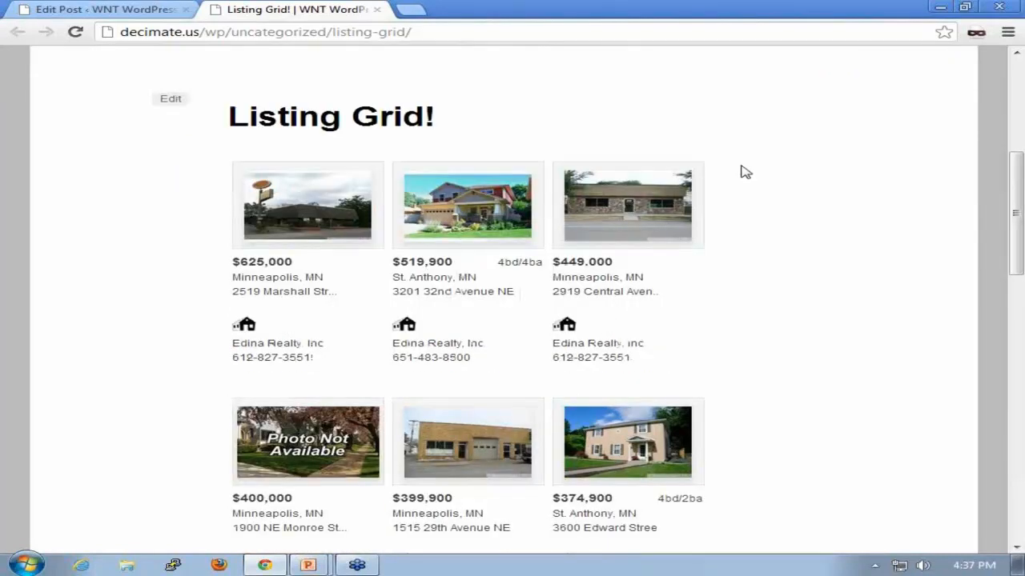
pyautogui.scroll(-4, 745, 168)
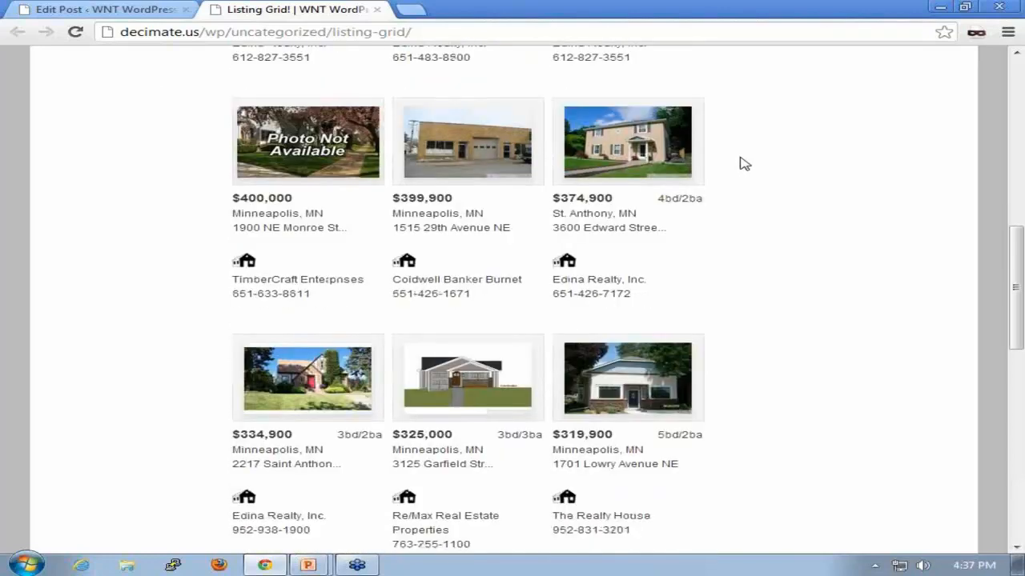
pyautogui.scroll(-2, 746, 176)
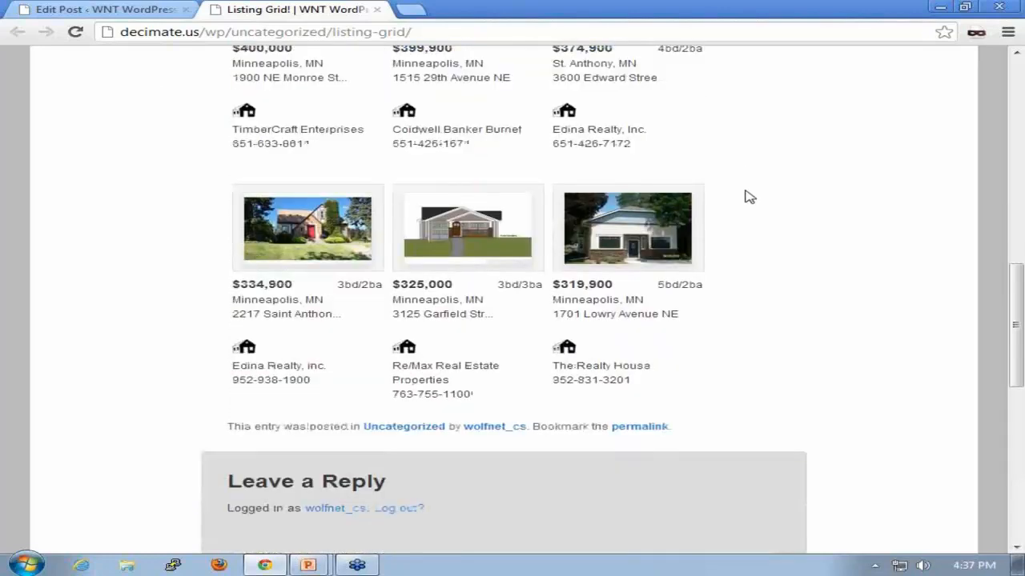
pyautogui.scroll(1, 749, 197)
pyautogui.scroll(1, 749, 197)
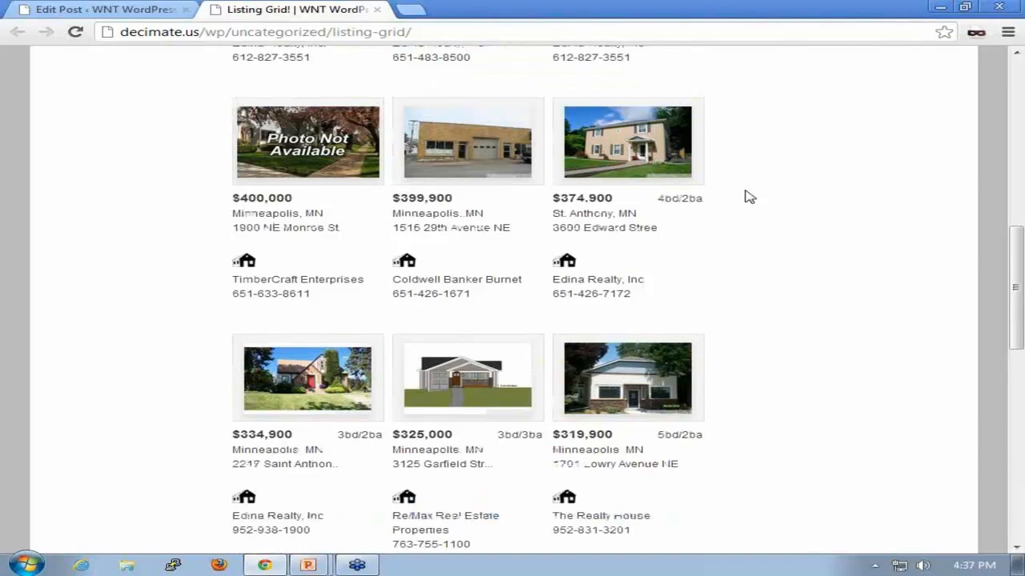
pyautogui.scroll(2, 749, 197)
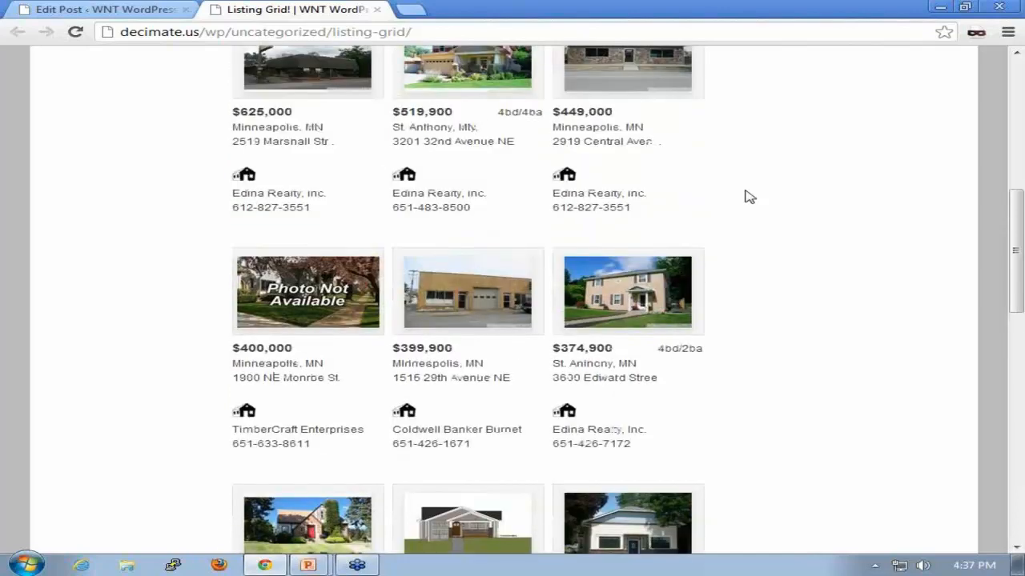
pyautogui.scroll(2, 749, 197)
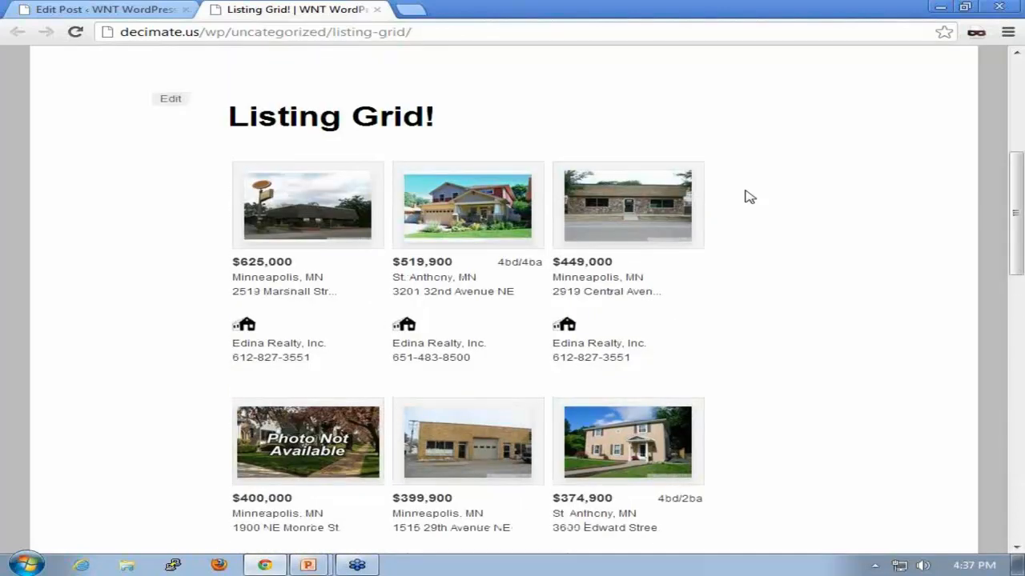
pyautogui.scroll(-3, 749, 196)
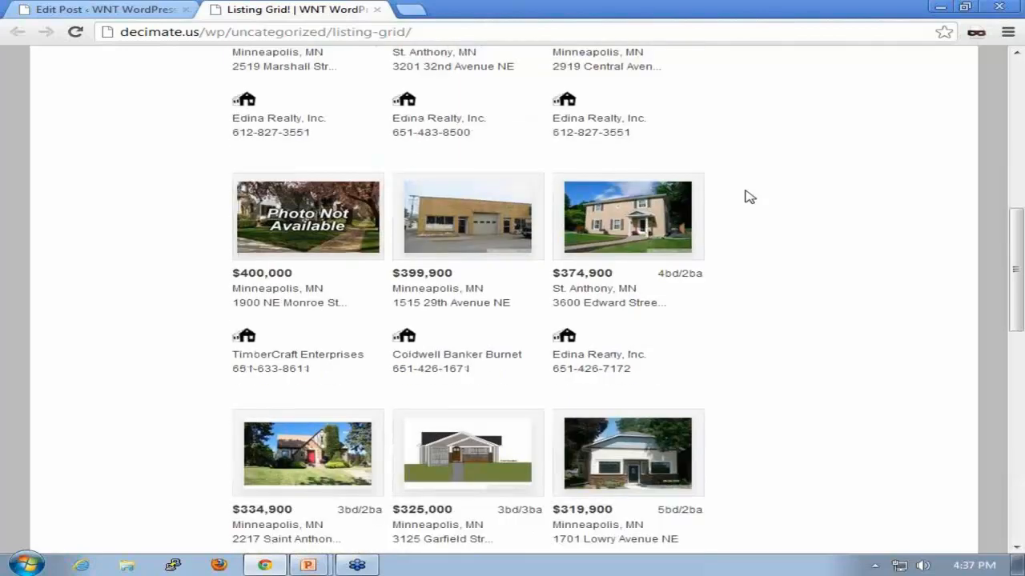
pyautogui.scroll(-1, 749, 197)
pyautogui.scroll(-3, 749, 197)
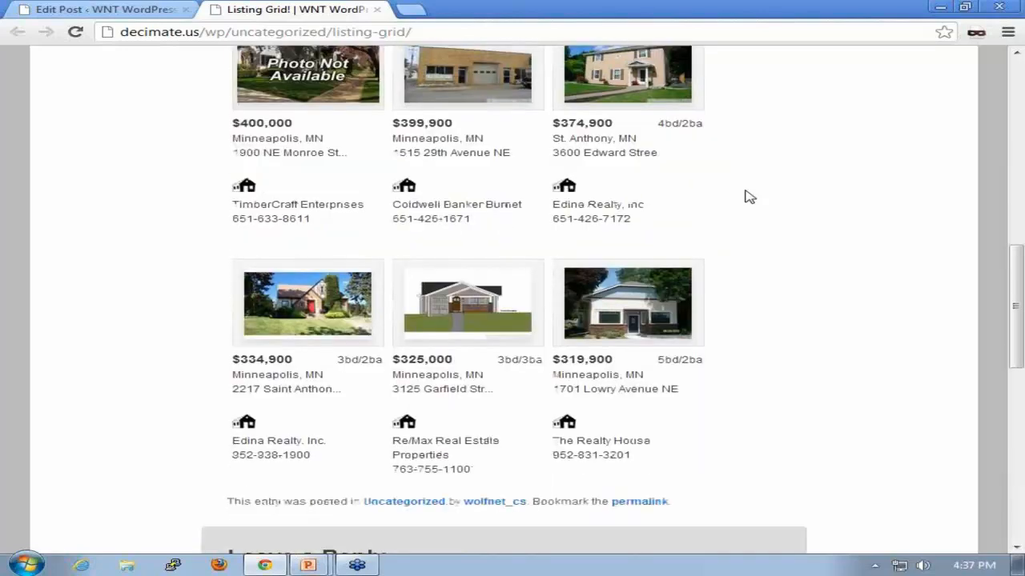
pyautogui.scroll(-2, 749, 197)
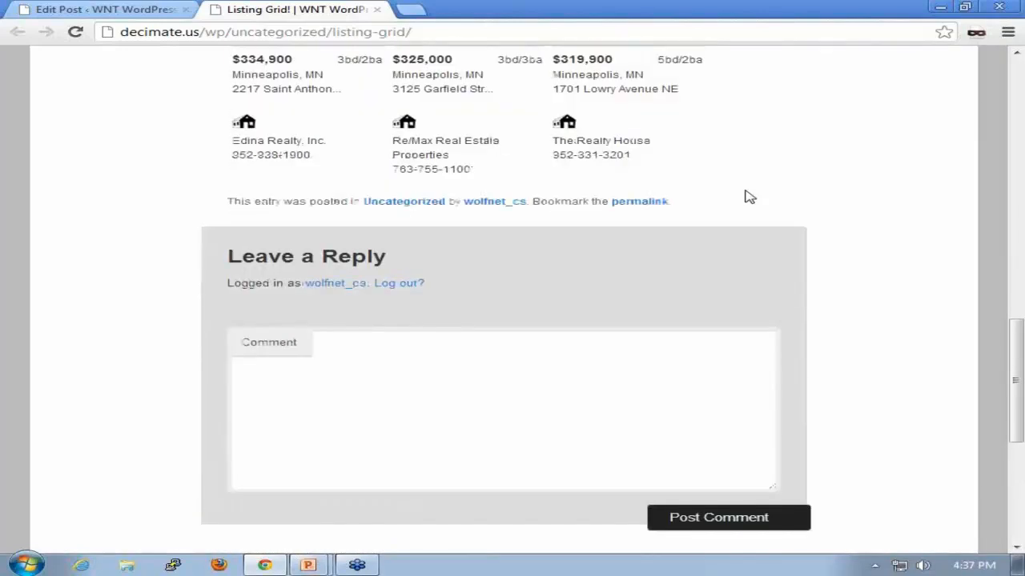
pyautogui.scroll(1, 749, 197)
pyautogui.scroll(2, 749, 197)
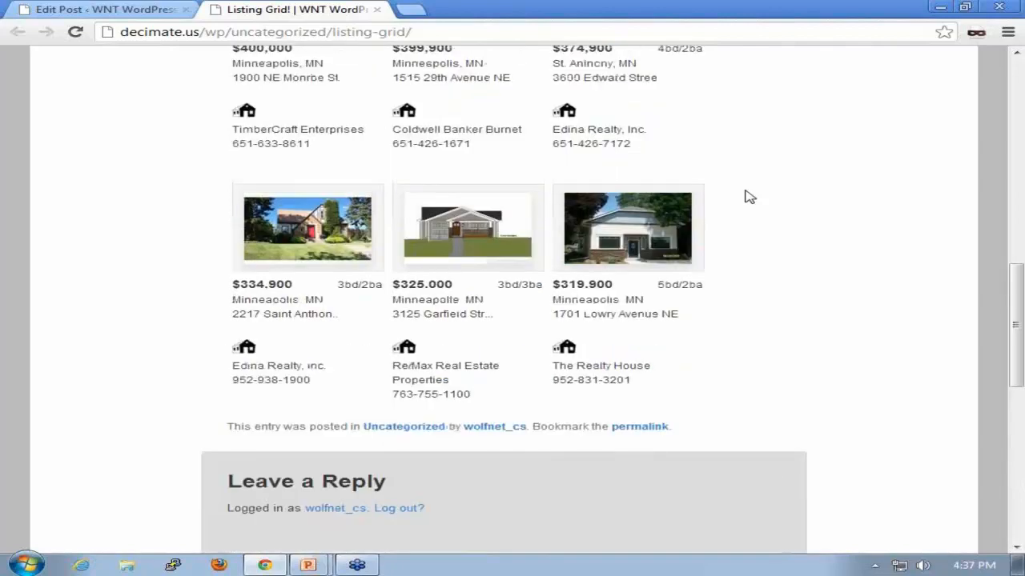
pyautogui.scroll(1, 750, 197)
pyautogui.scroll(2, 749, 197)
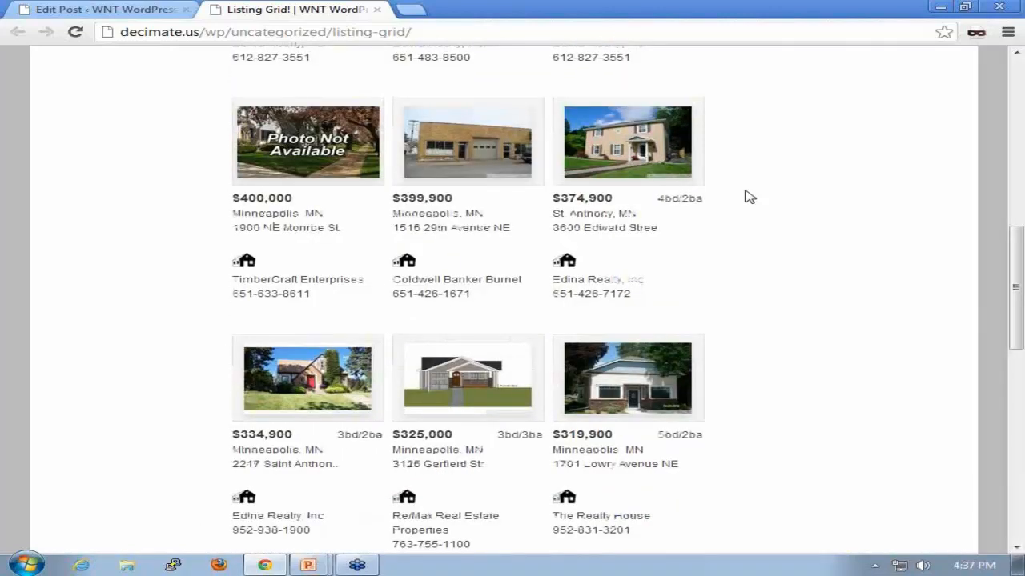
pyautogui.scroll(1, 749, 197)
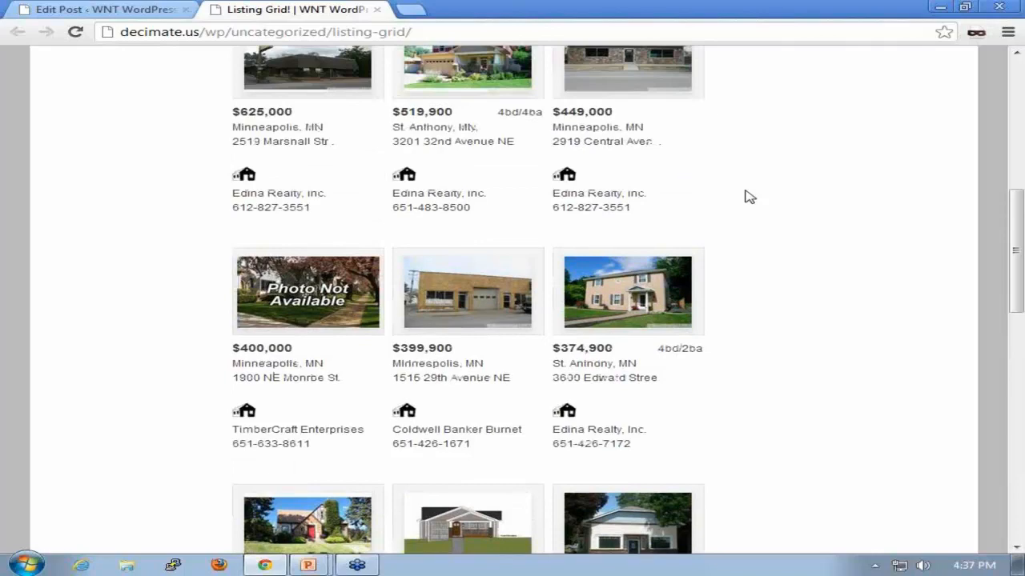
pyautogui.scroll(2, 749, 197)
pyautogui.scroll(2, 749, 197)
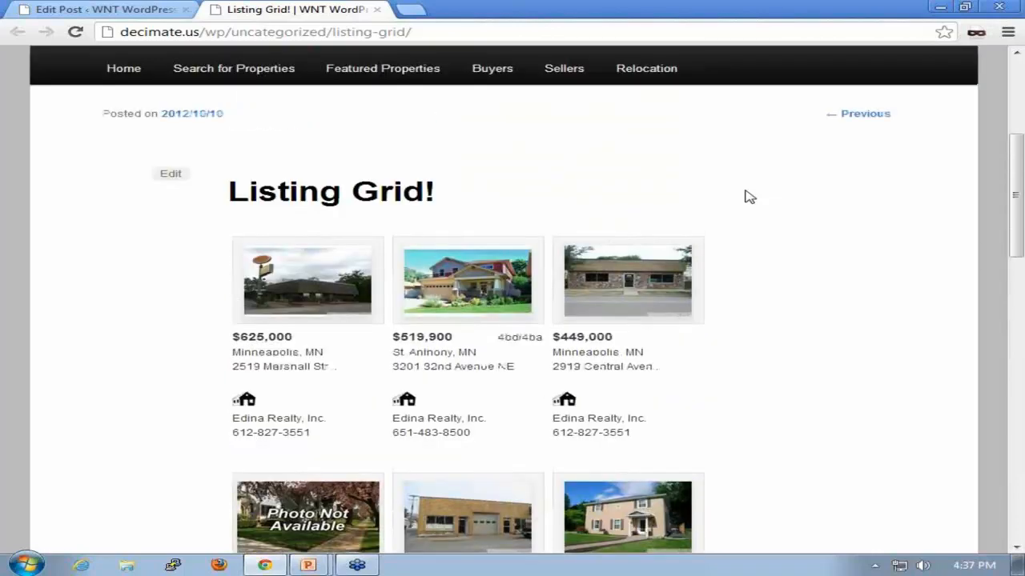
pyautogui.moveTo(805, 199); pyautogui.dragTo(222, 383)
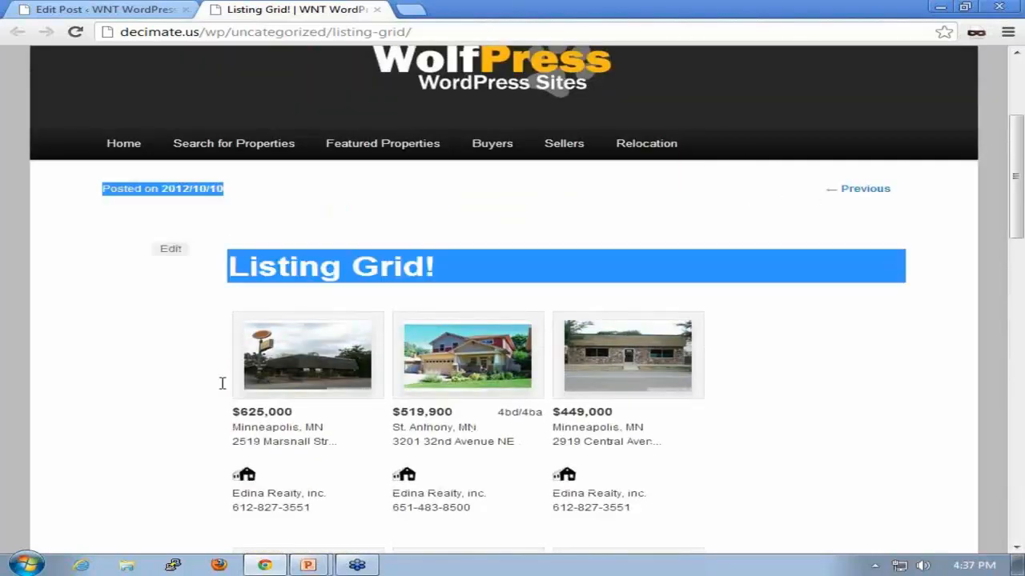
pyautogui.click(130, 383)
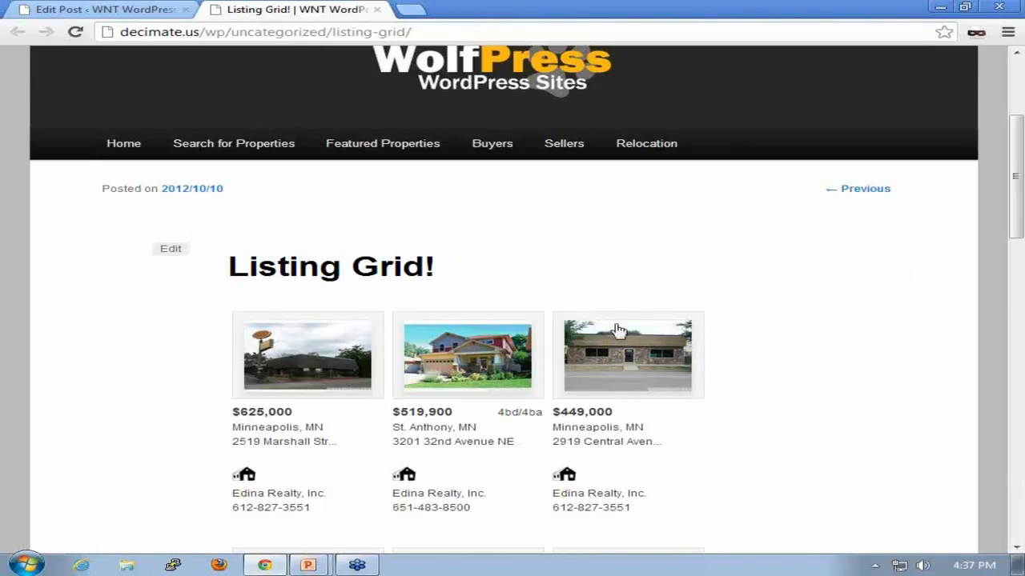
# Examine the property grid rows of the published "Listing Grid!" post and close its browser tab.
pyautogui.scroll(-2, 618, 333)
pyautogui.scroll(-1, 807, 234)
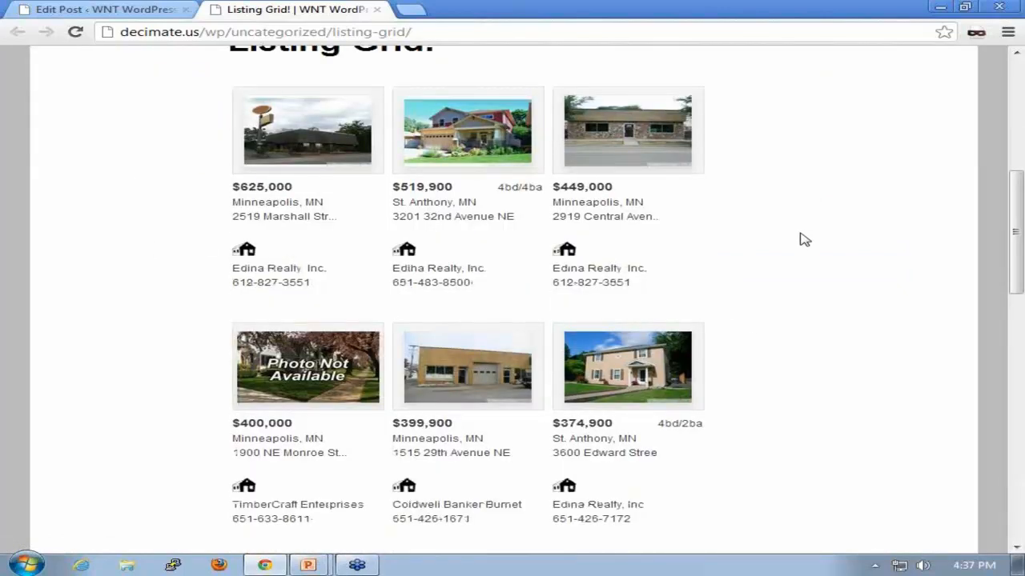
pyautogui.scroll(2, 782, 282)
pyautogui.scroll(2, 782, 283)
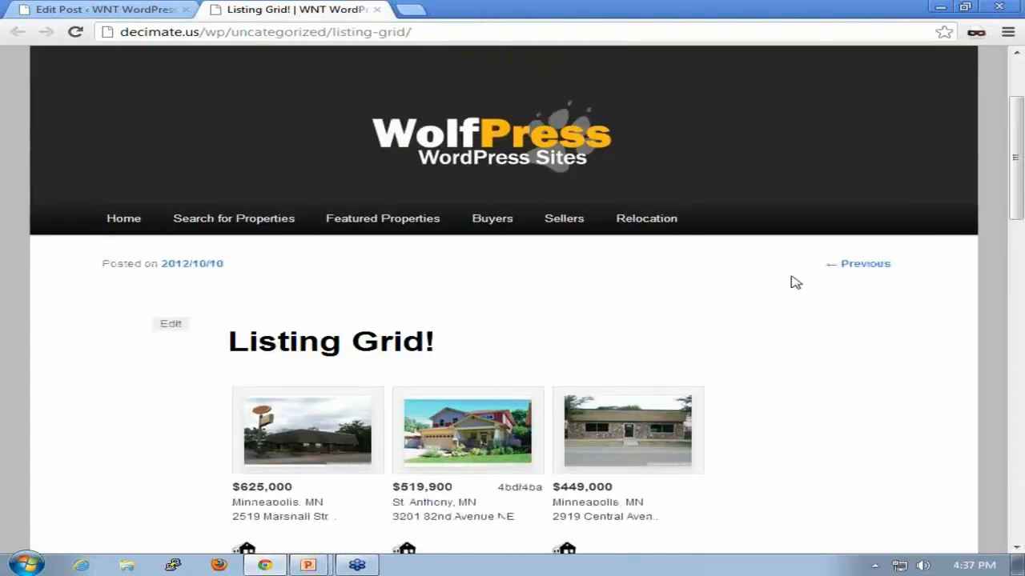
pyautogui.click(377, 9)
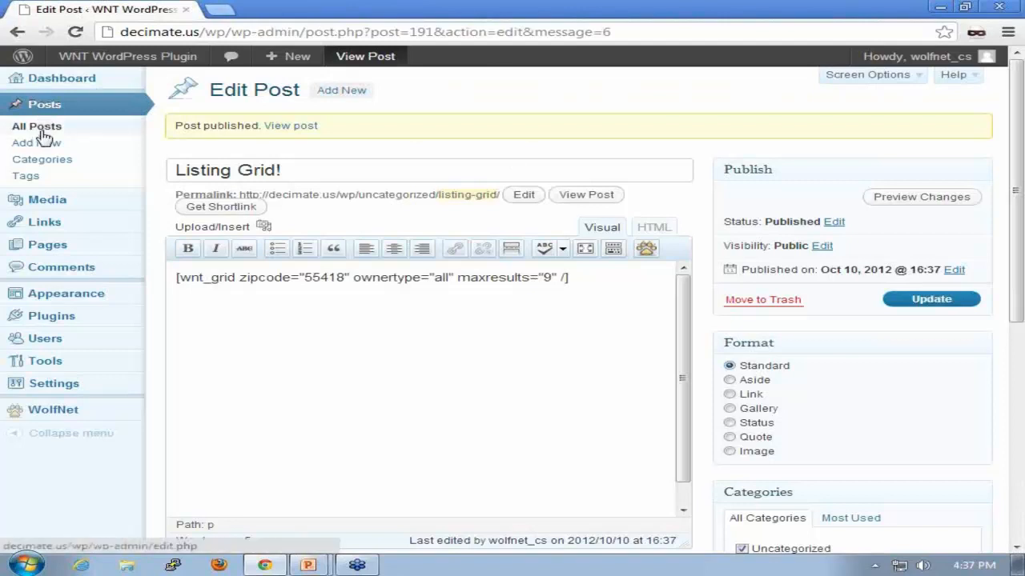
# Start a new post and open the WolfNet Property List shortcode builder in Basic mode.
pyautogui.click(44, 144)
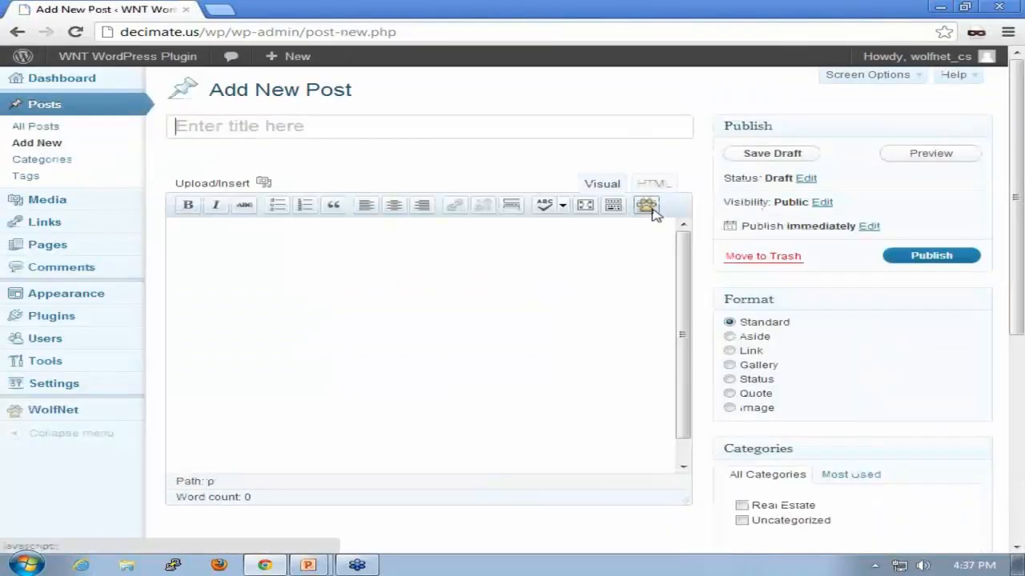
pyautogui.click(651, 208)
pyautogui.click(484, 237)
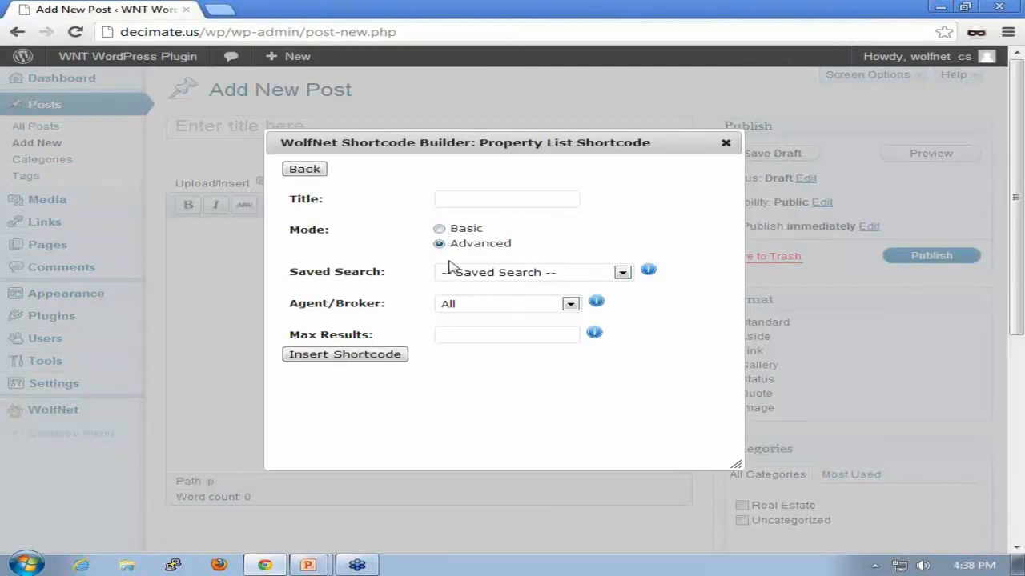
pyautogui.click(439, 229)
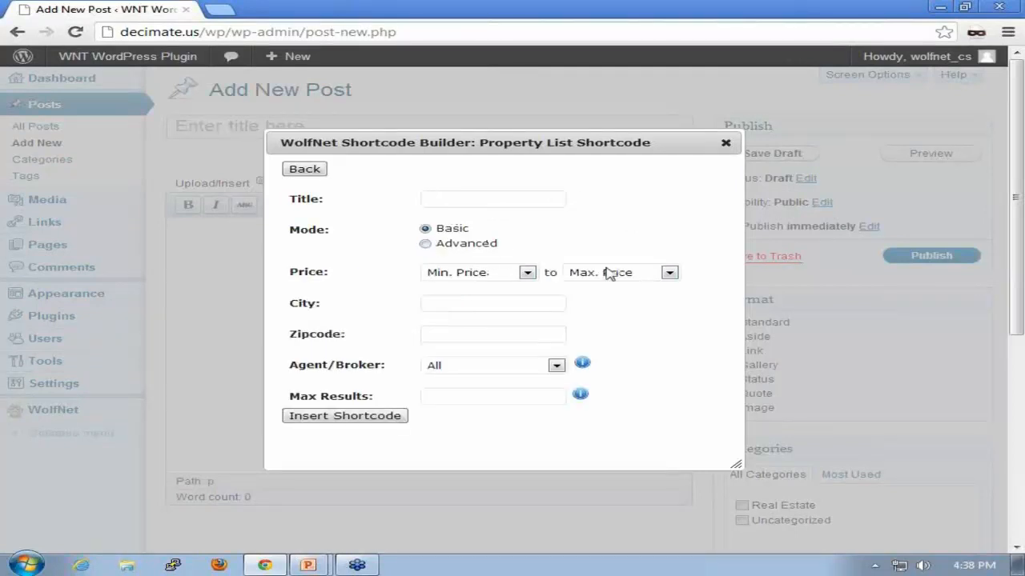
# Insert the untitled Property List shortcode with maximum price $150,000, zipcode 5518, all agents/brokers and maximum results 9.
pyautogui.click(488, 197)
pyautogui.click(452, 304)
pyautogui.click(514, 332)
pyautogui.write('5518')
pyautogui.click(448, 197)
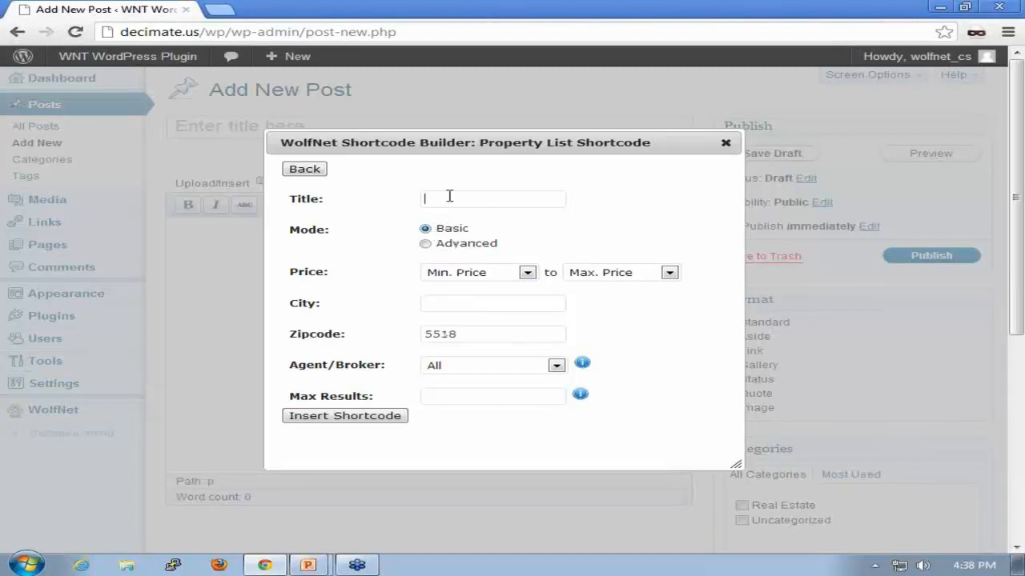
pyautogui.click(669, 273)
pyautogui.scroll(-5, 612, 368)
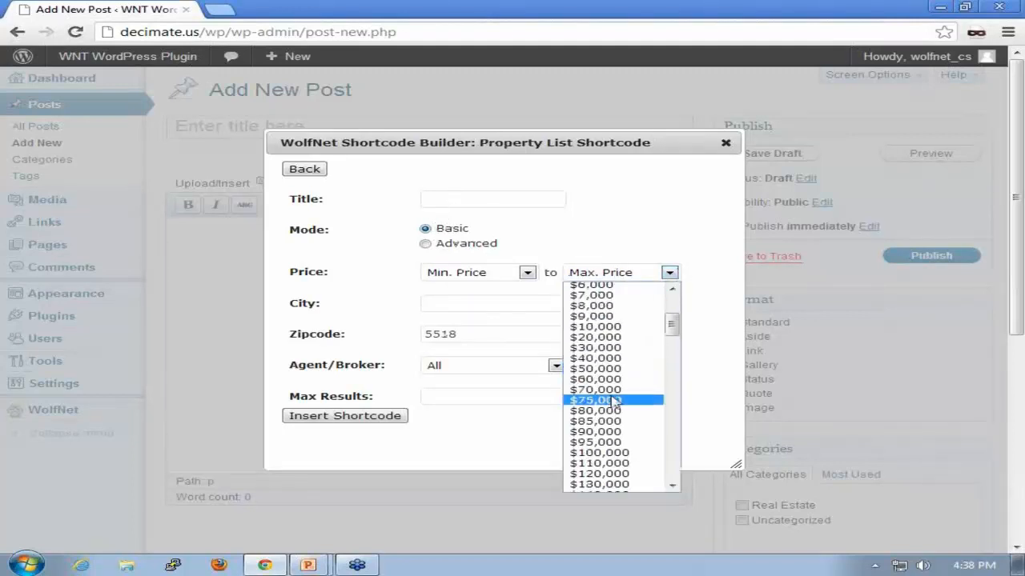
pyautogui.scroll(-2, 608, 442)
pyautogui.click(602, 431)
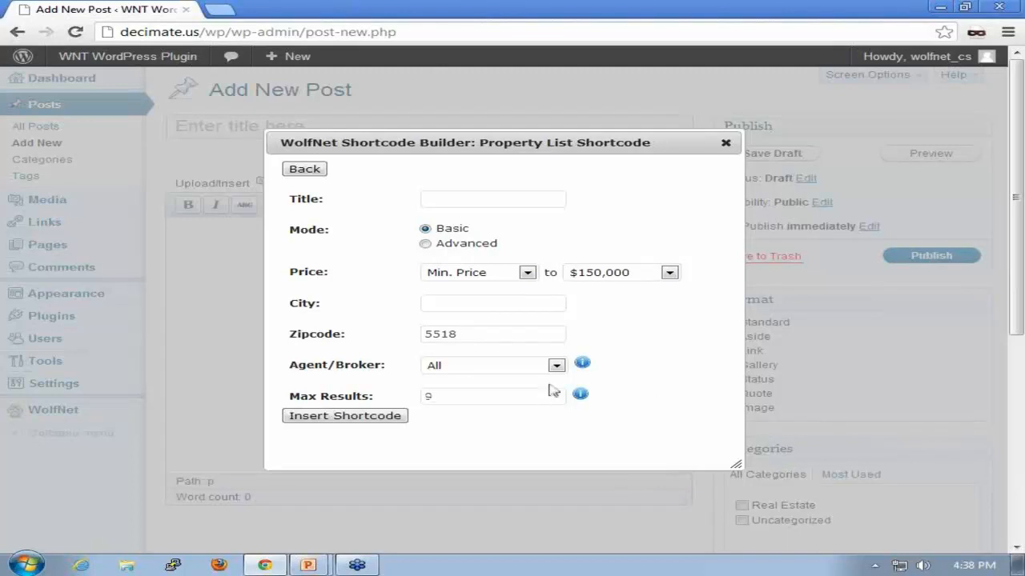
pyautogui.click(387, 418)
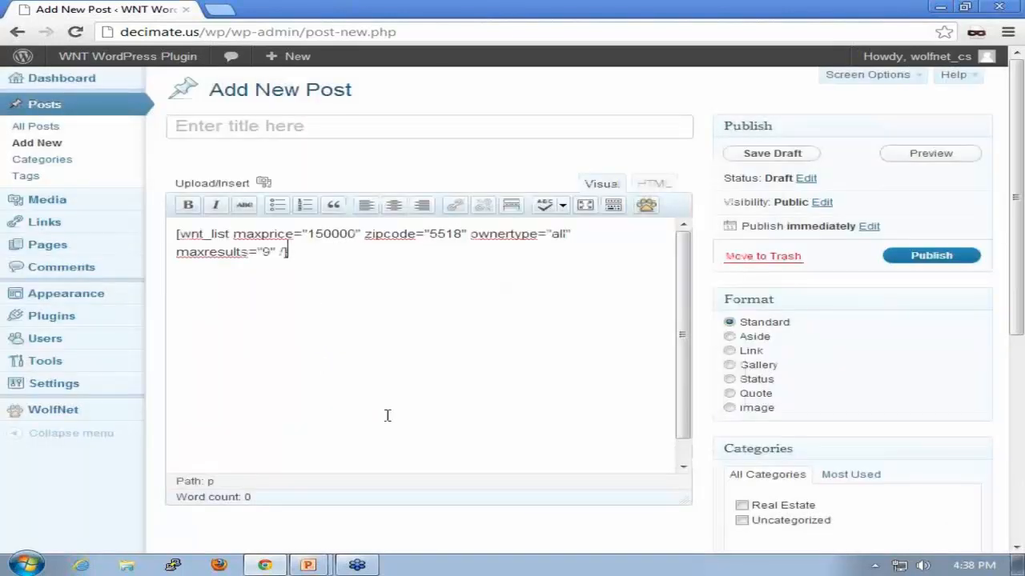
# Title the new post "Homes Under $150k" and publish it.
pyautogui.click(279, 130)
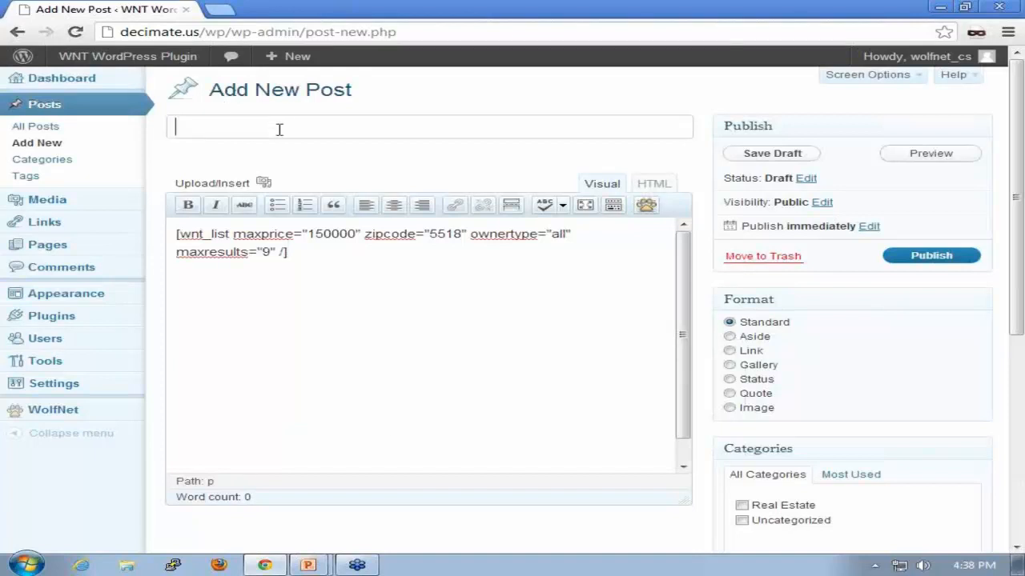
pyautogui.write('Homes')
pyautogui.write(', U')
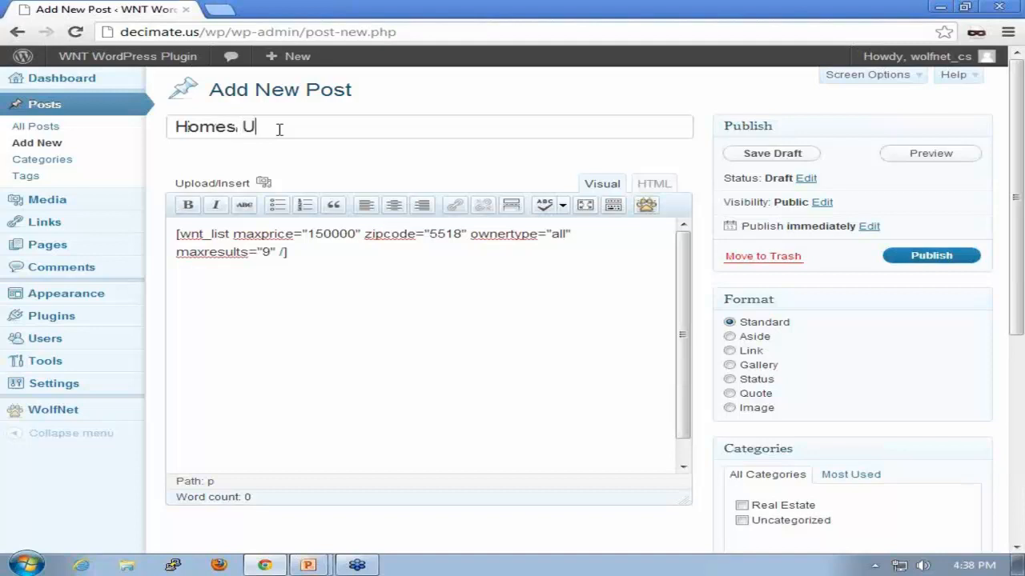
pyautogui.write('nder $150k')
pyautogui.click(922, 256)
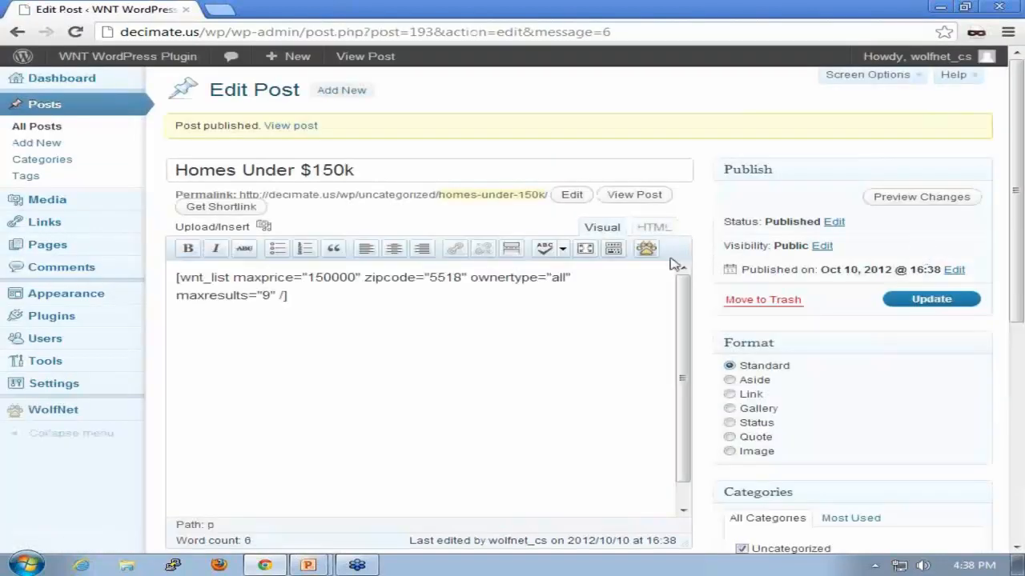
# View the published "Homes Under $150k" post in another tab, check its content area for listings, and close the tab.
pyautogui.middleClick(349, 56)
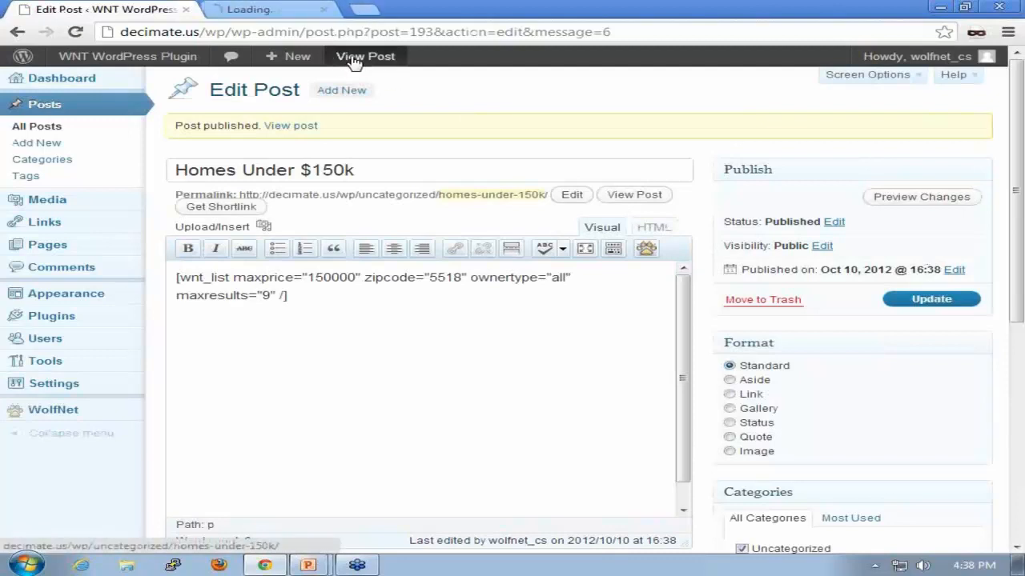
pyautogui.click(276, 9)
pyautogui.scroll(-3, 665, 232)
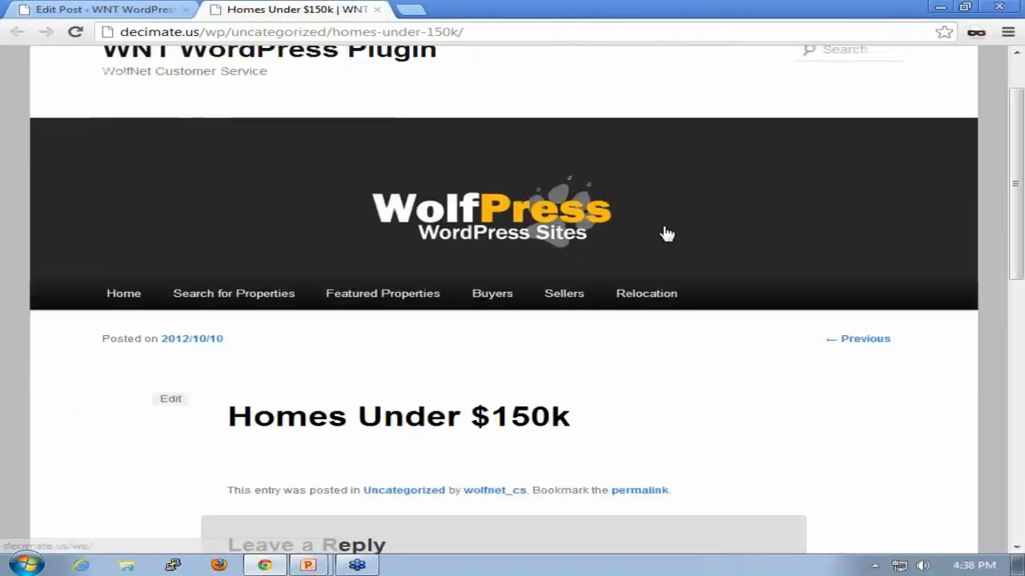
pyautogui.scroll(-1, 665, 232)
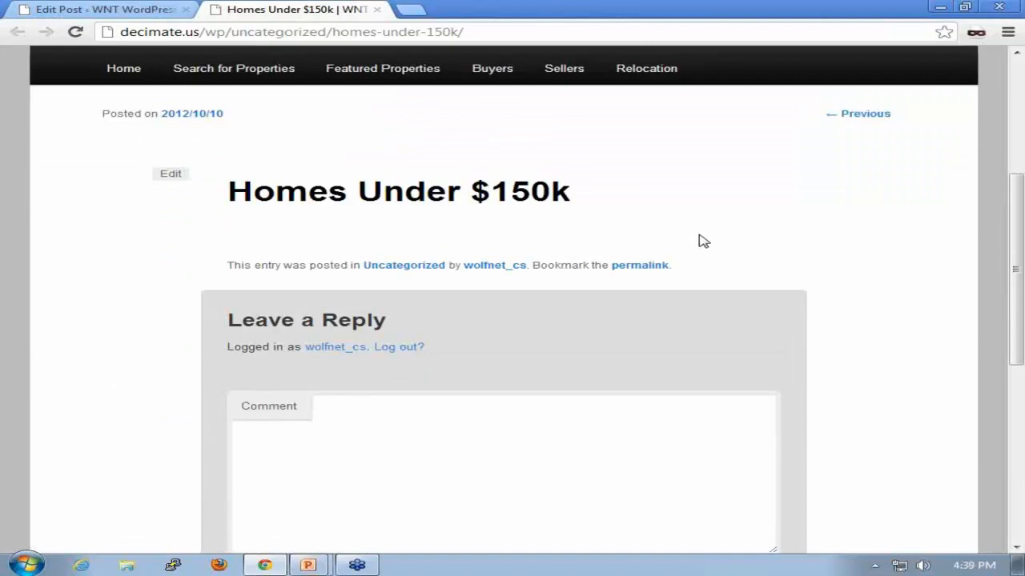
pyautogui.scroll(3, 704, 237)
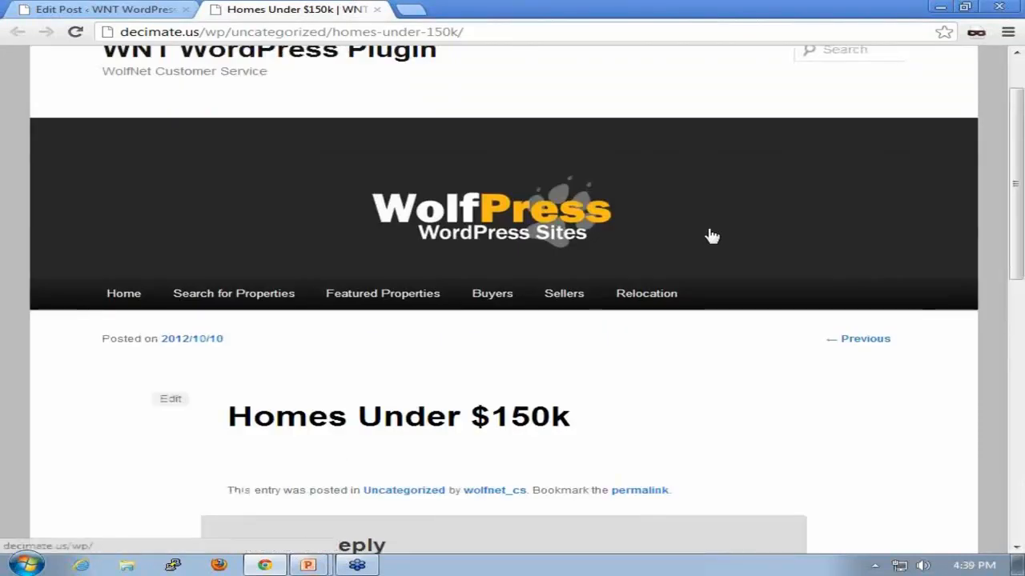
pyautogui.click(376, 8)
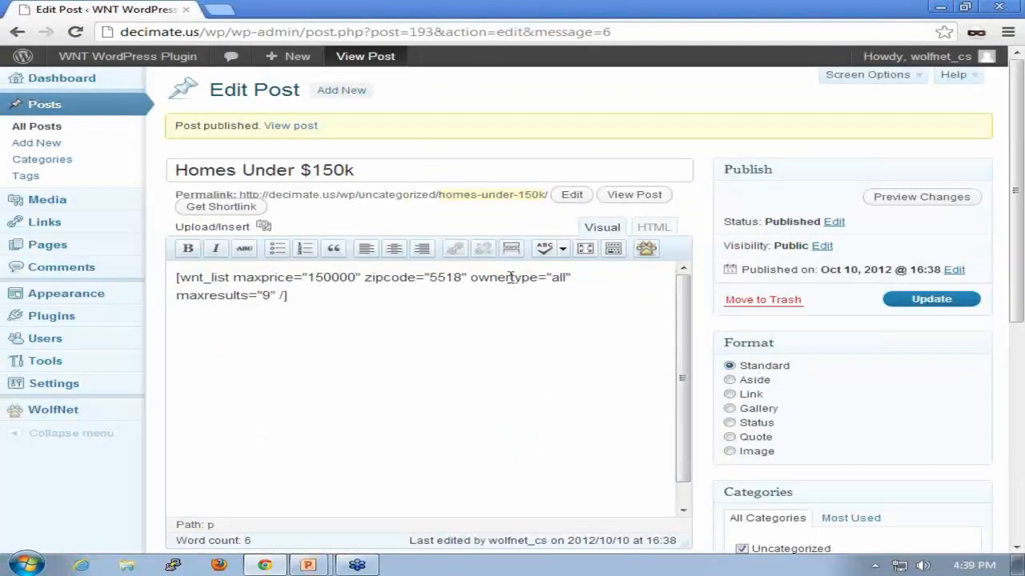
# Set the shortcode's maxprice to 250000 and its zipcode to 55418, and update the post.
pyautogui.click(317, 277)
pyautogui.press('BackSpace')
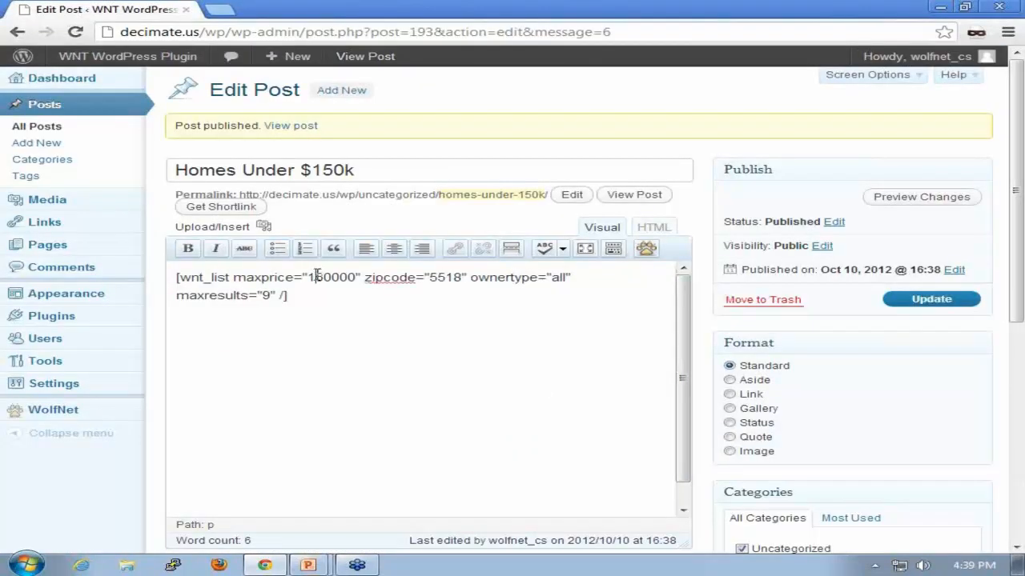
pyautogui.write('6')
pyautogui.press('BackSpace')
pyautogui.write('2')
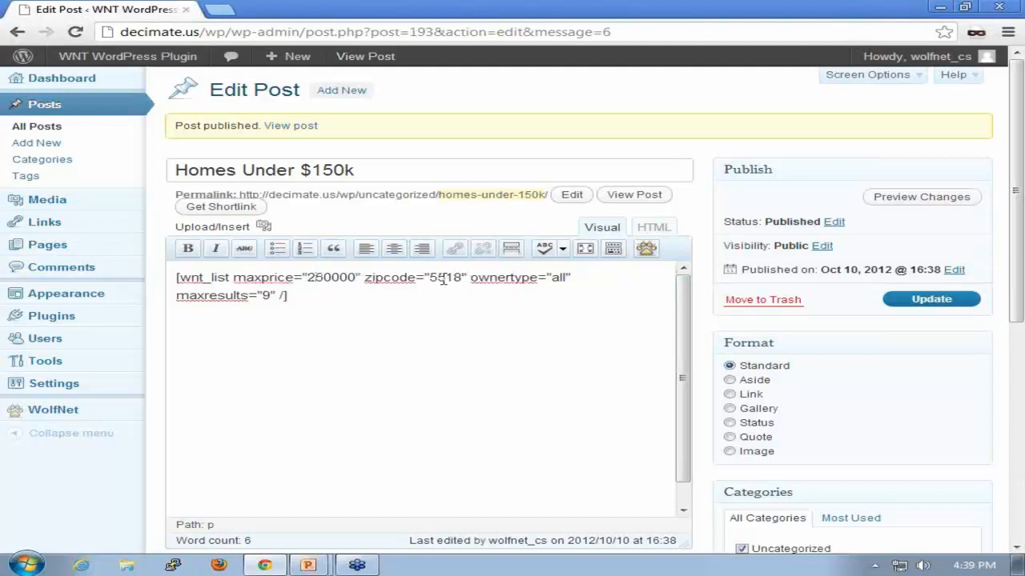
pyautogui.click(444, 276)
pyautogui.write('4')
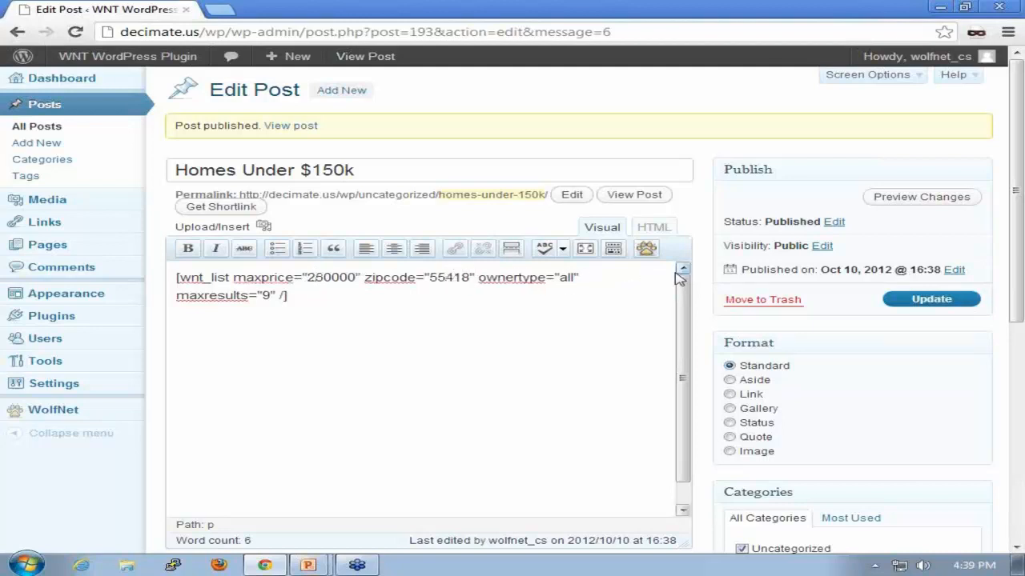
pyautogui.click(924, 302)
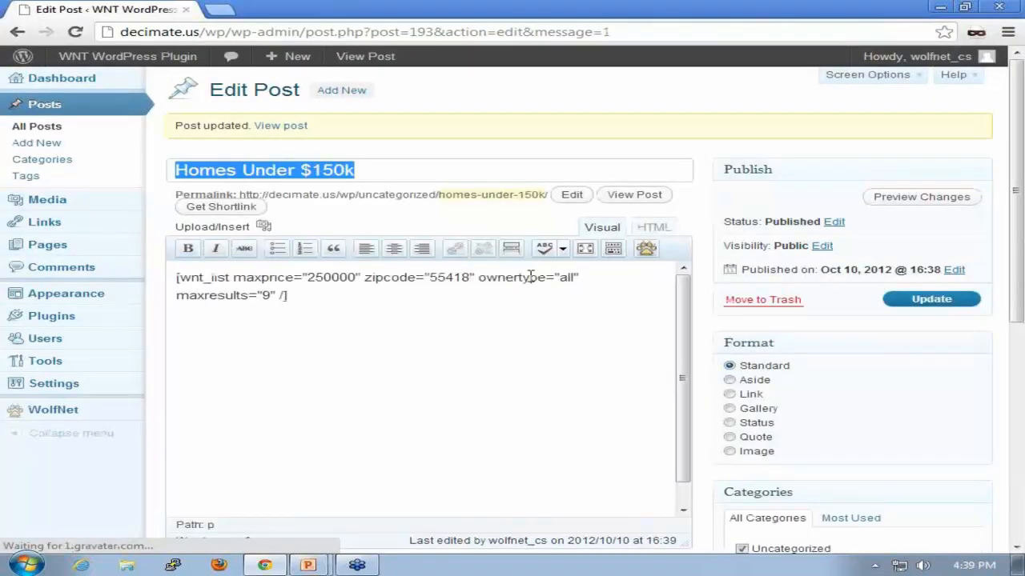
# View the updated "Homes Under $150k" post in another tab and examine its property list.
pyautogui.middleClick(365, 62)
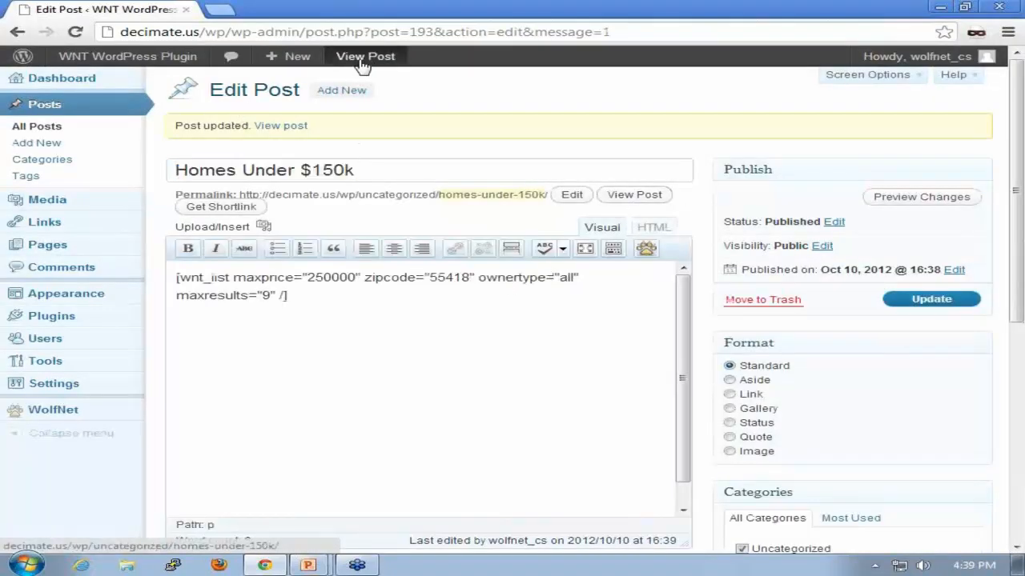
pyautogui.click(276, 8)
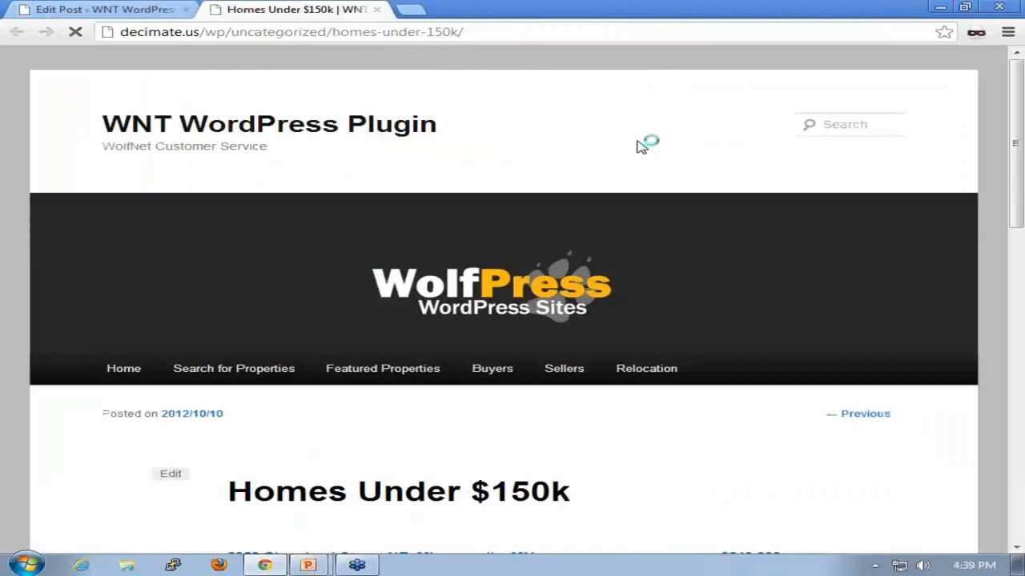
pyautogui.scroll(-2, 641, 144)
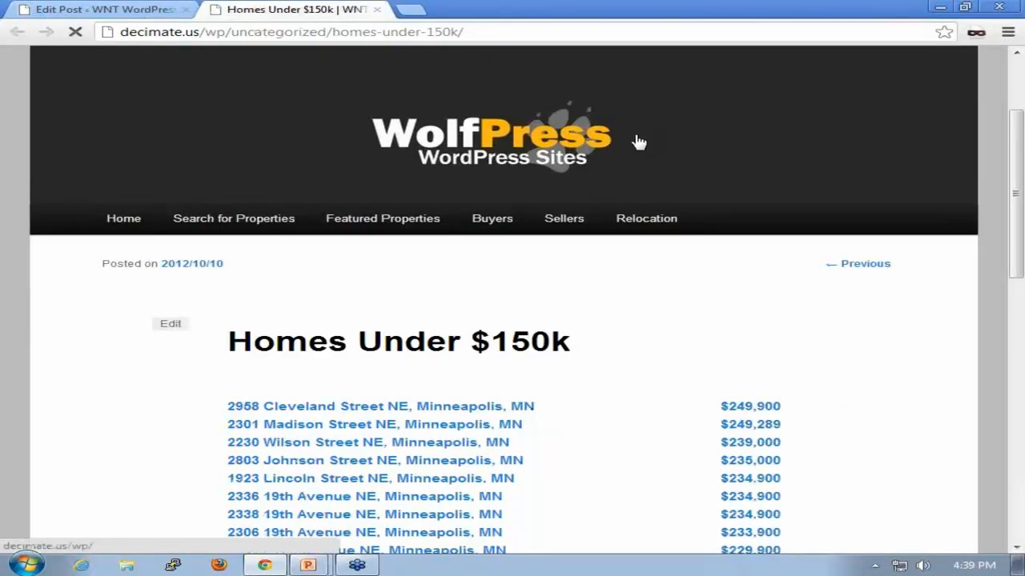
pyautogui.scroll(-2, 637, 142)
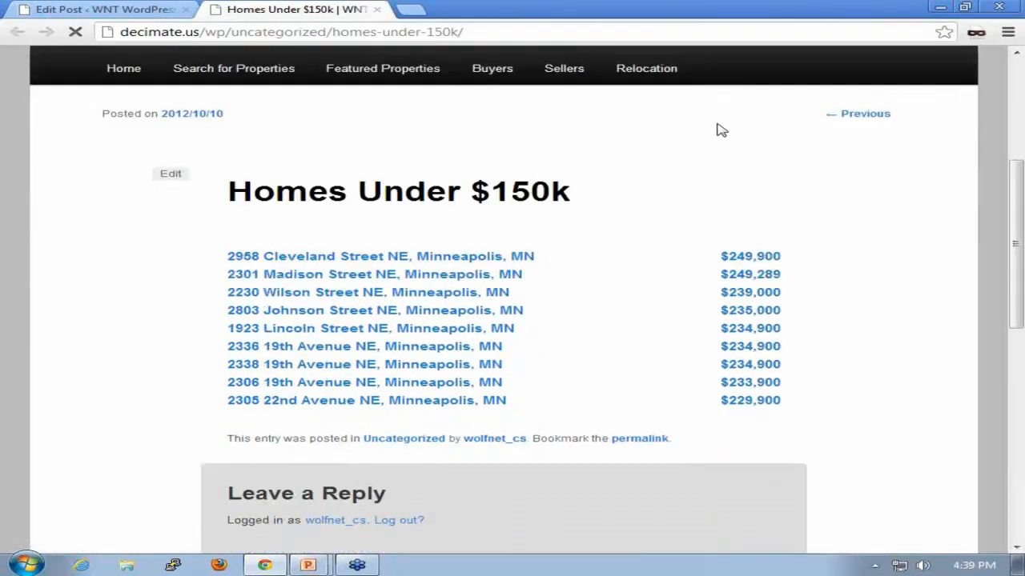
# Open the first listed property's detail page, examine its contact box, property details, photos and map, and close the tab.
pyautogui.click(491, 264)
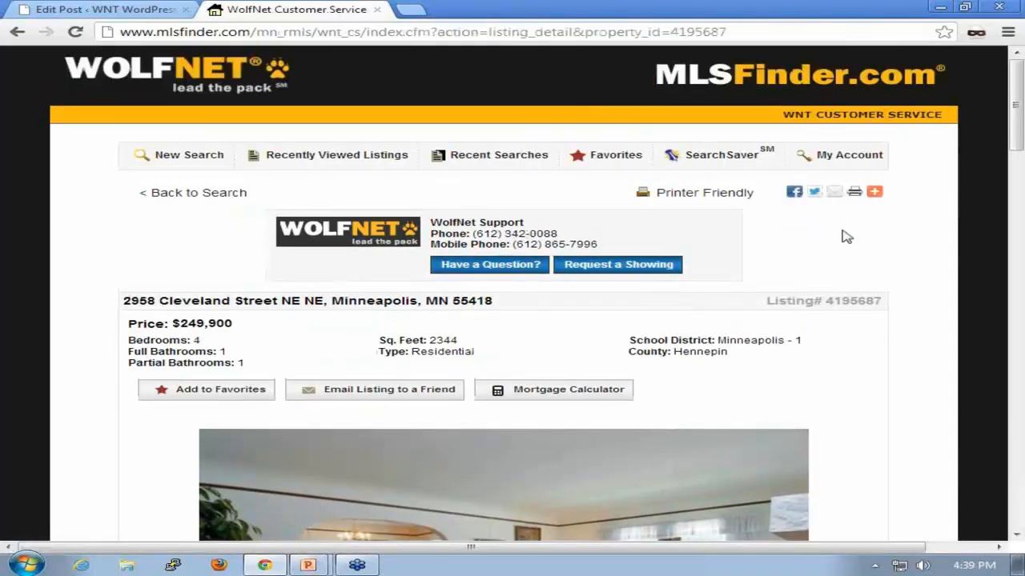
pyautogui.scroll(-3, 905, 218)
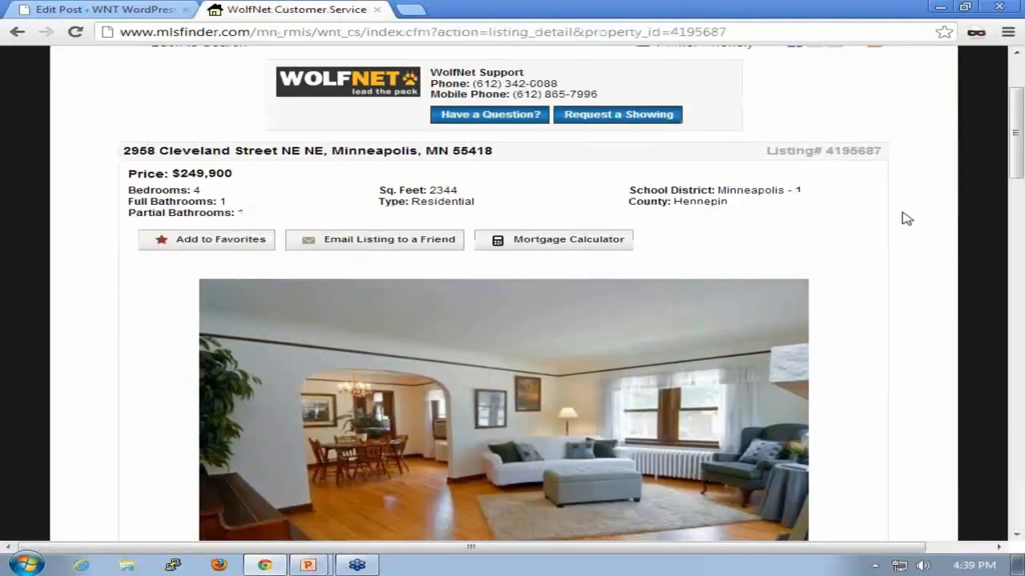
pyautogui.scroll(-1, 905, 218)
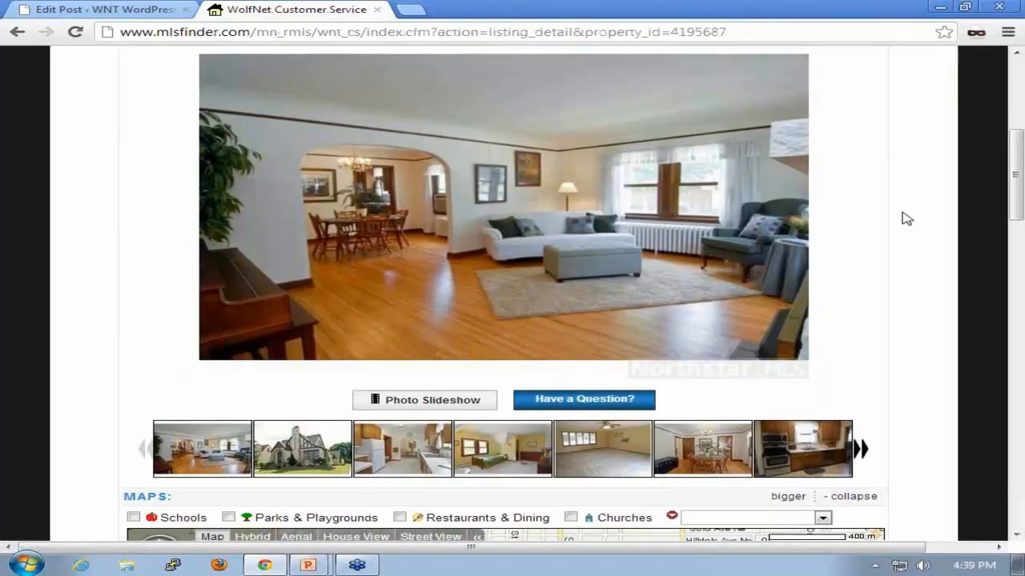
pyautogui.scroll(-1, 905, 218)
pyautogui.scroll(-1, 906, 218)
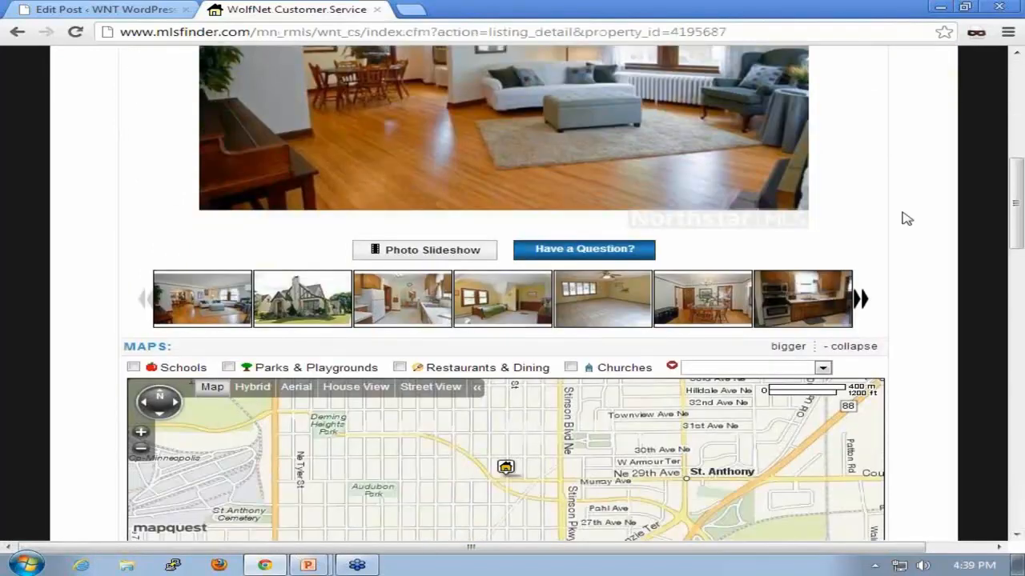
pyautogui.scroll(1, 905, 218)
pyautogui.scroll(2, 905, 219)
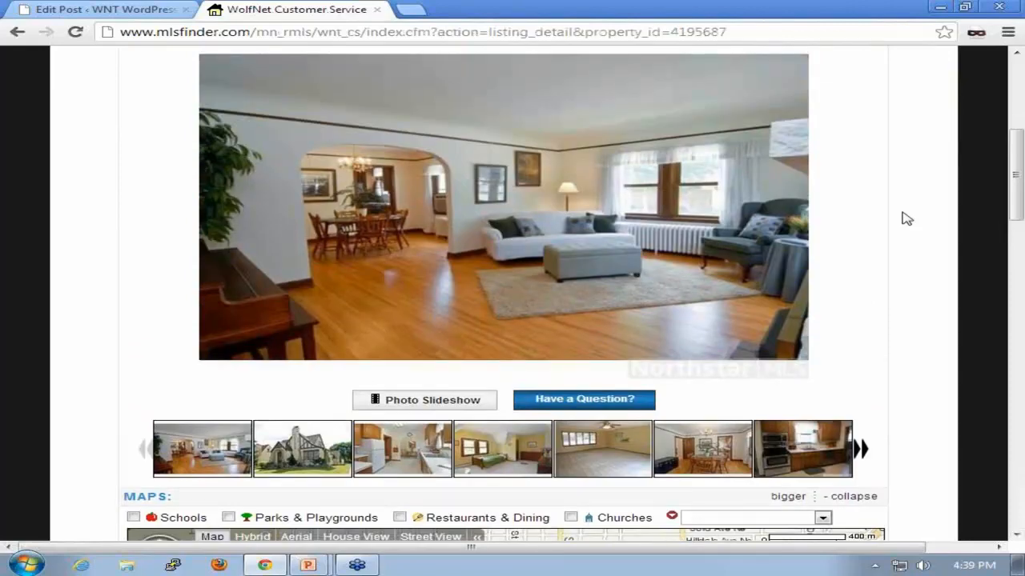
pyautogui.scroll(1, 906, 218)
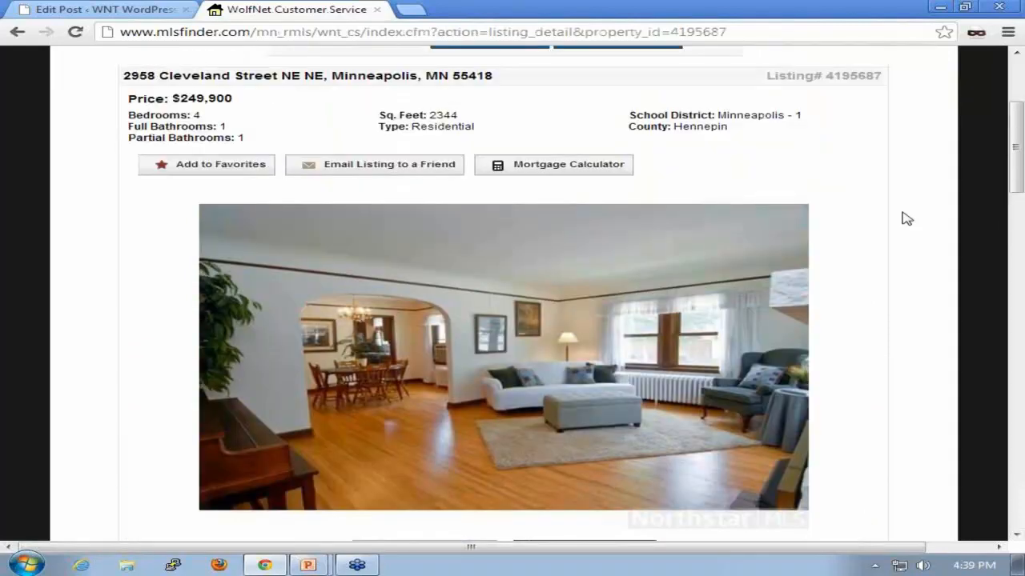
pyautogui.scroll(1, 905, 219)
pyautogui.scroll(1, 906, 219)
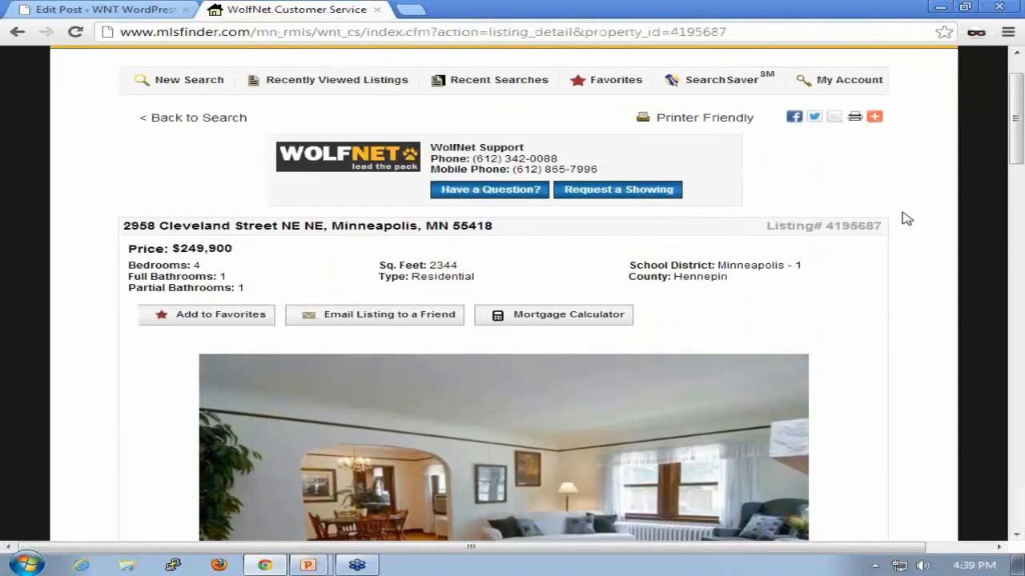
pyautogui.scroll(1, 905, 218)
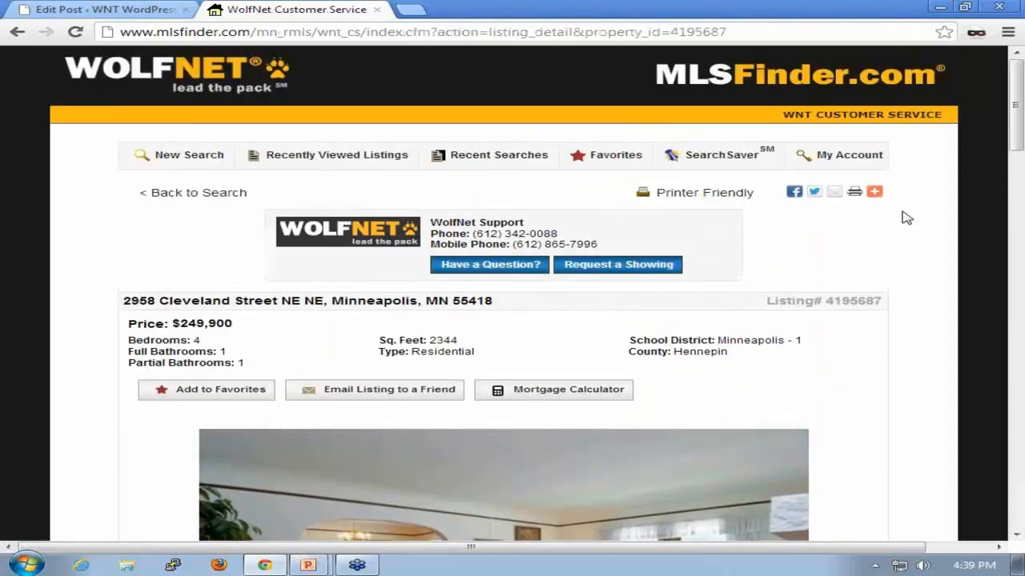
pyautogui.click(378, 11)
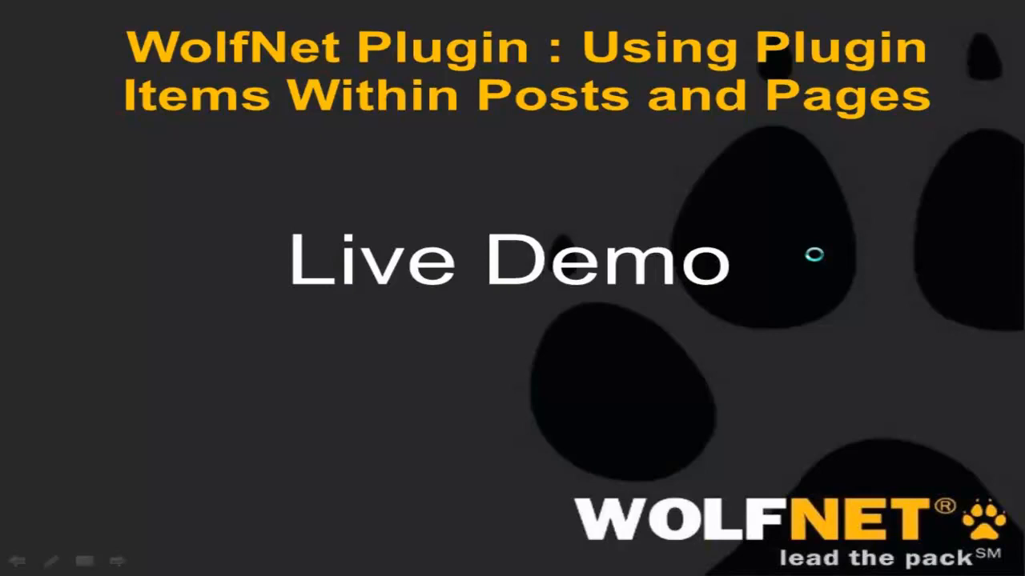
pyautogui.click(814, 254)
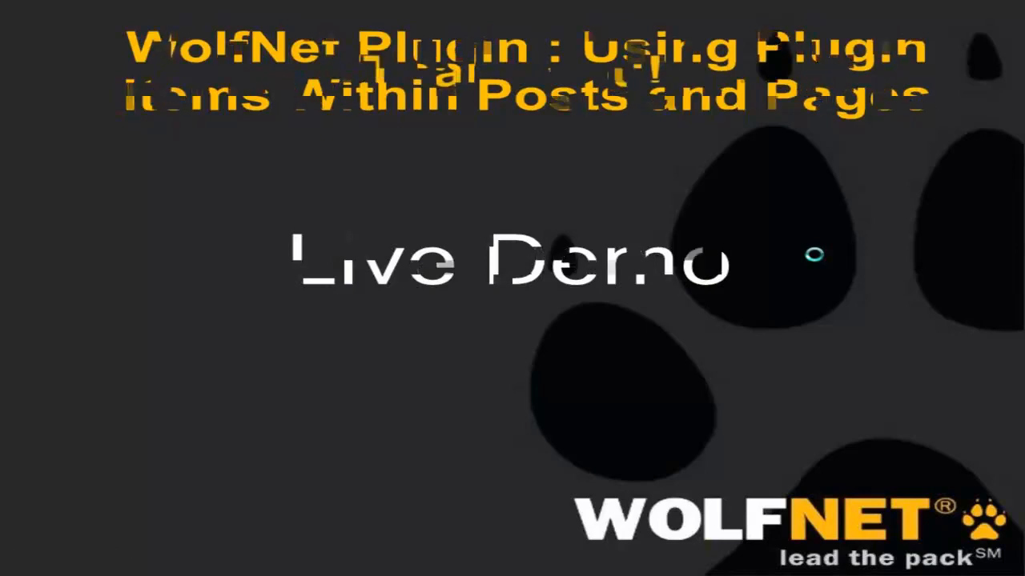